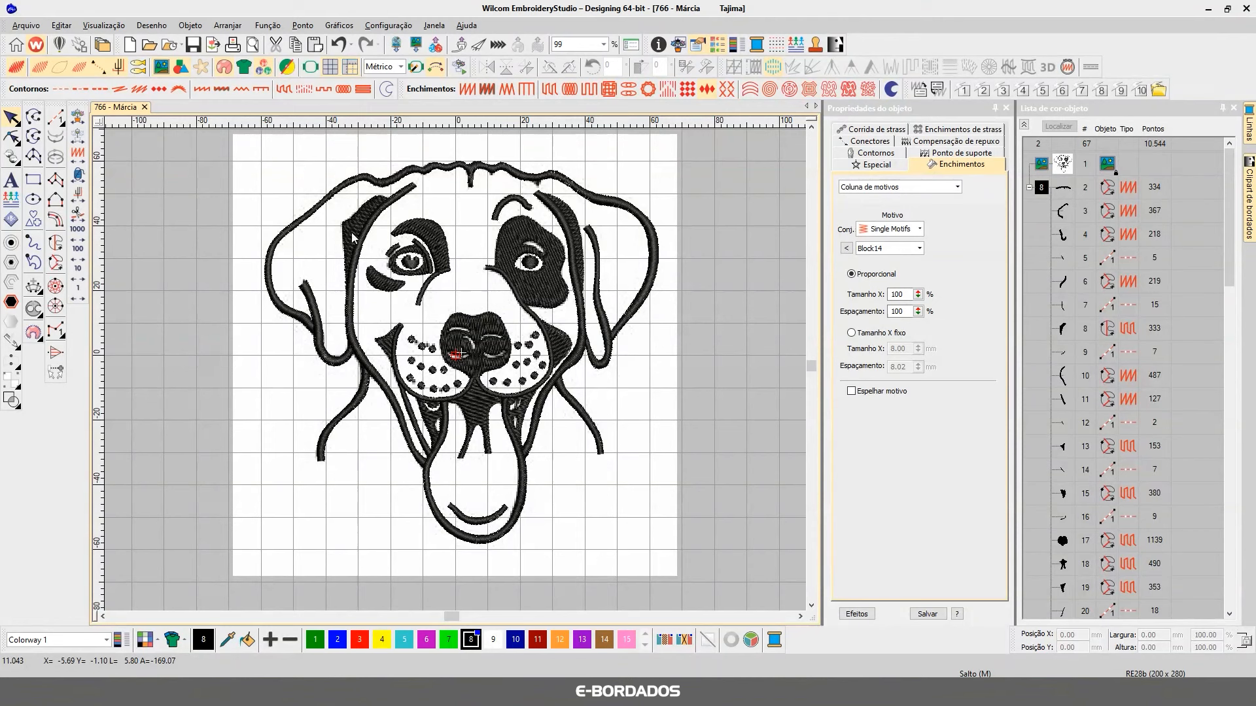
- Hide the background image behind the dog's head embroidery
scroll(330, 236, "up", 1)
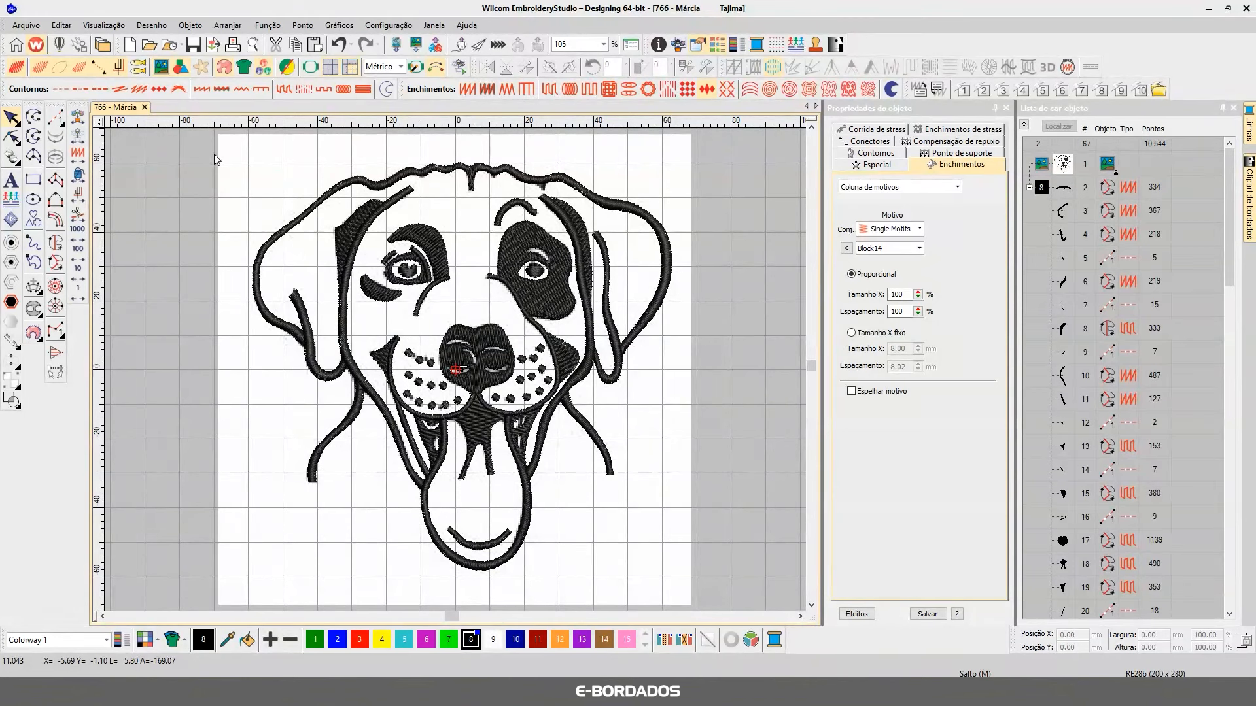
left_click(167, 72)
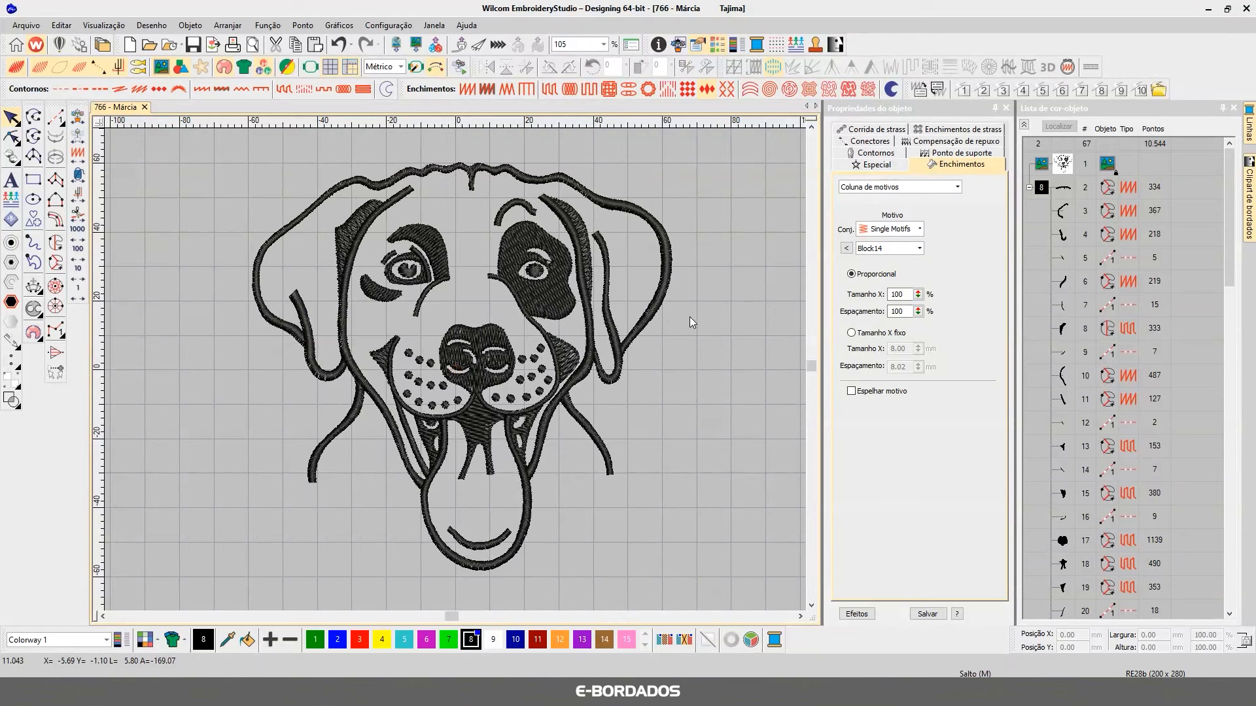
scroll(689, 315, "up", 1)
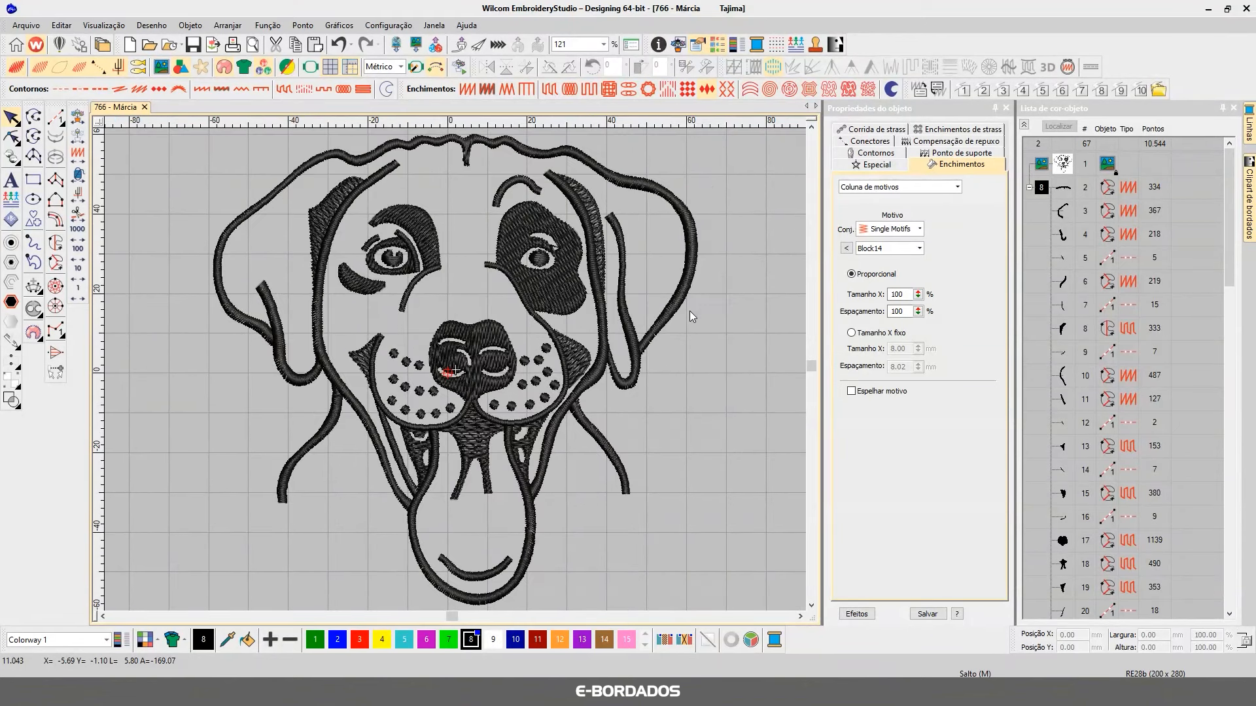
- Select the shading fill on the right-hand cheek and examine its stitches and Tatami settings
scroll(545, 368, "up", 6)
scroll(461, 364, "up", 2)
left_click(633, 255)
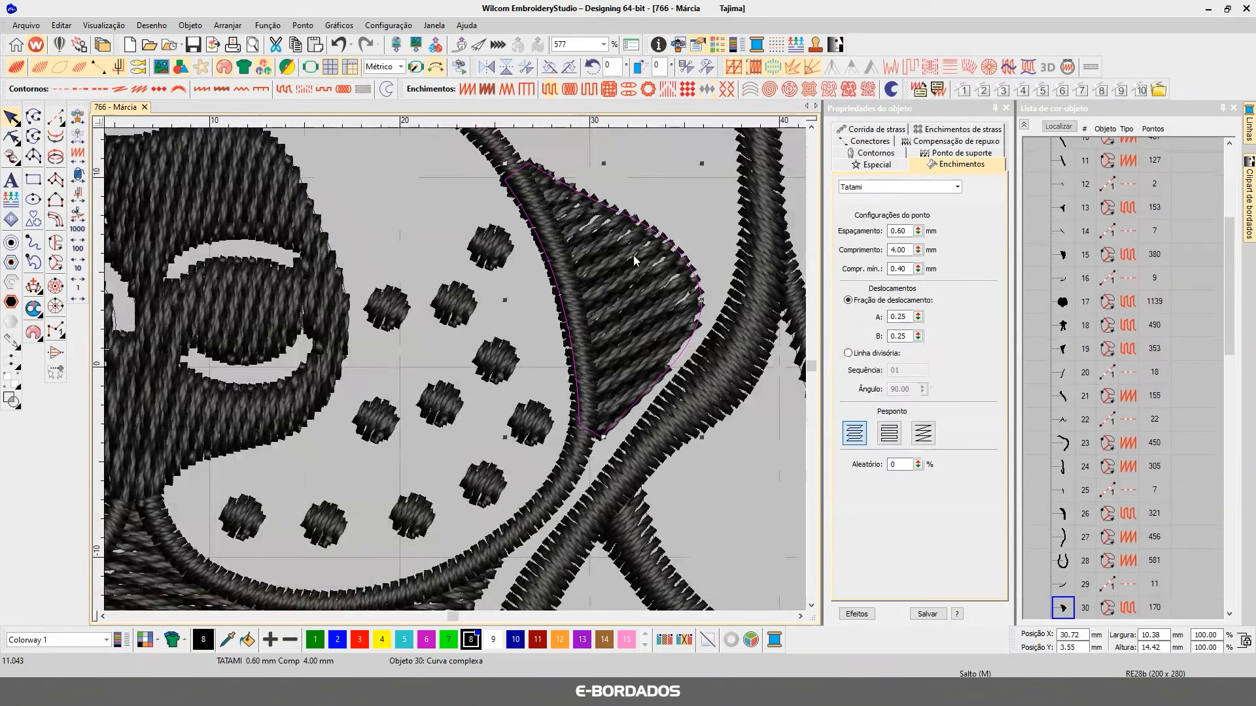
left_click_drag(633, 256, 456, 370)
scroll(456, 370, "down", 5)
scroll(435, 355, "up", 3)
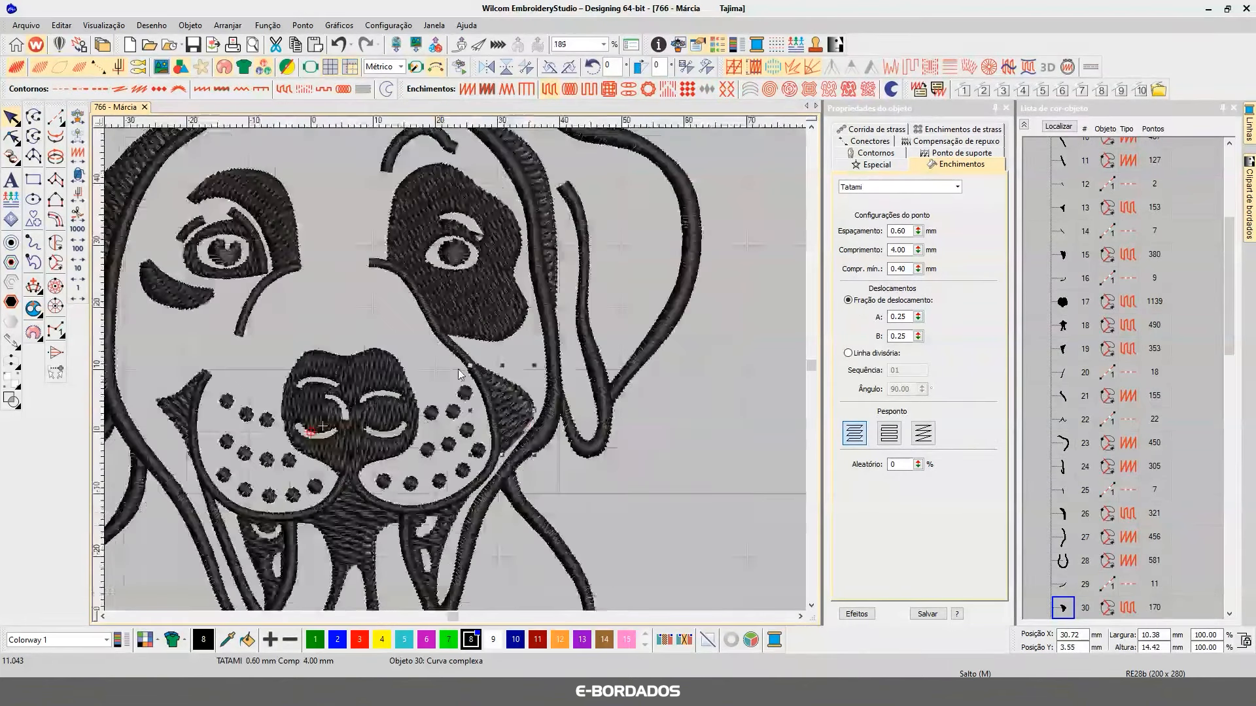
scroll(435, 356, "up", 1)
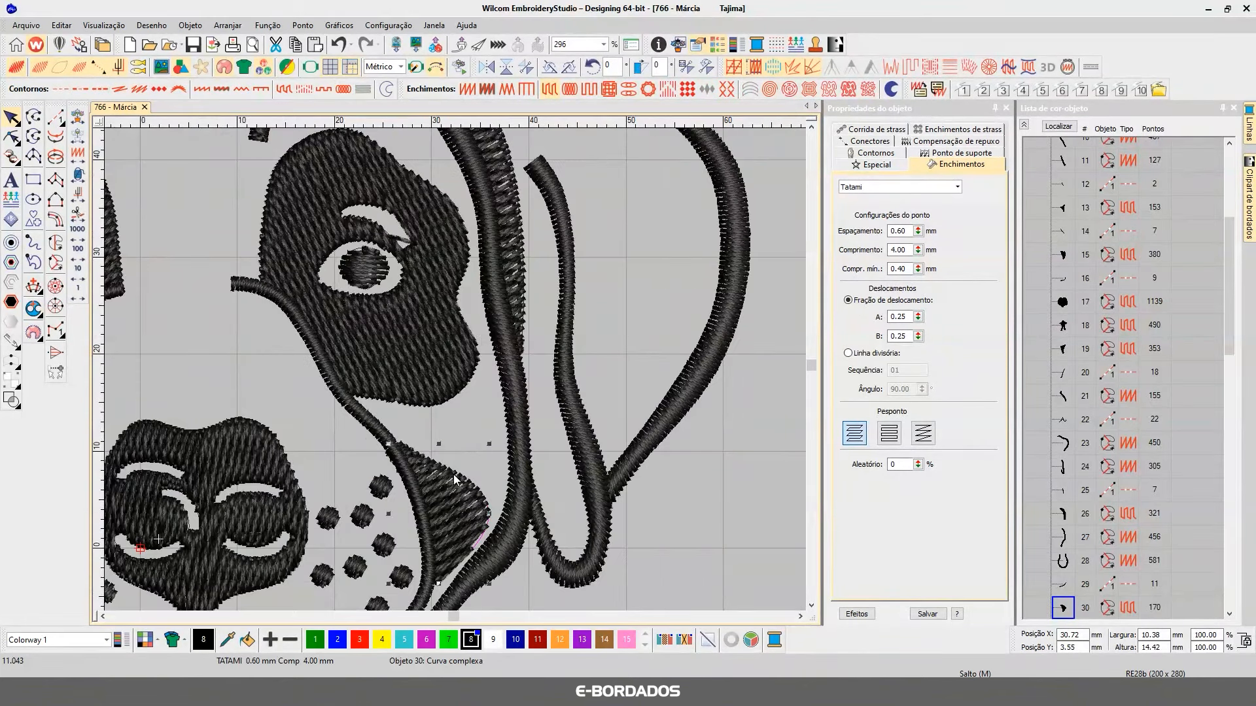
- Select the dark patch fill around the right-hand eye and examine its stitches and Tatami spacing
left_click(442, 378)
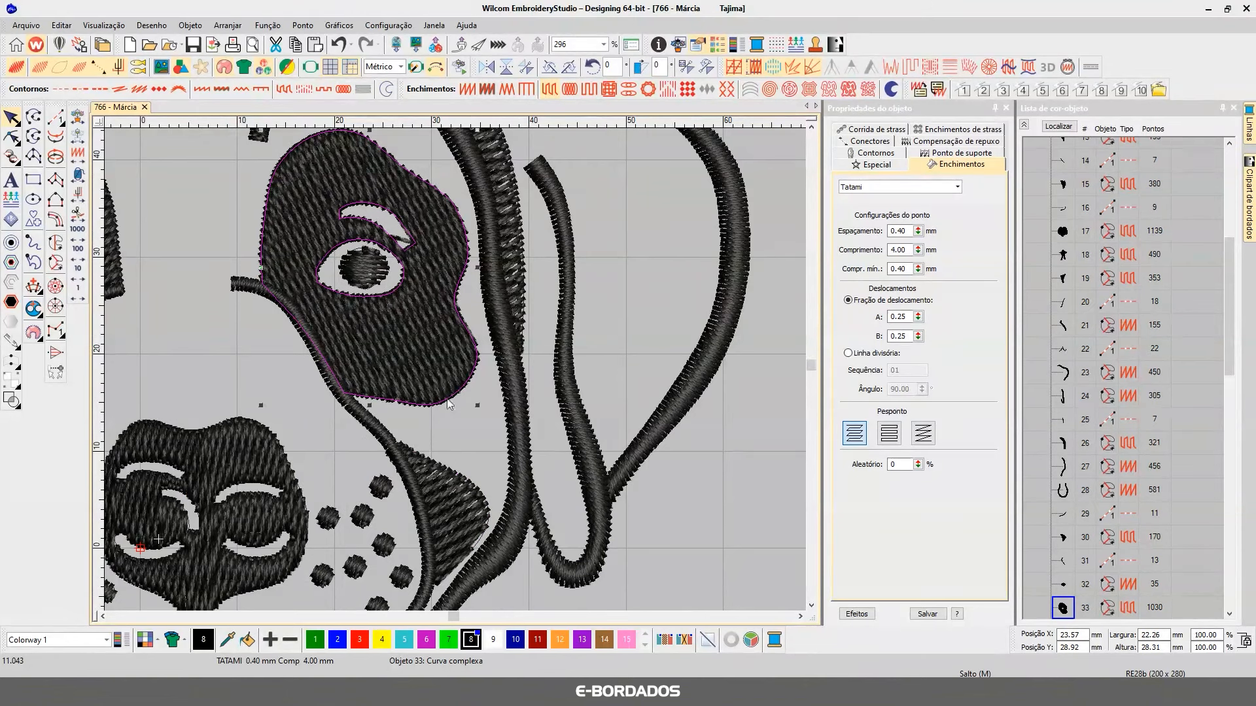
scroll(458, 454, "down", 2)
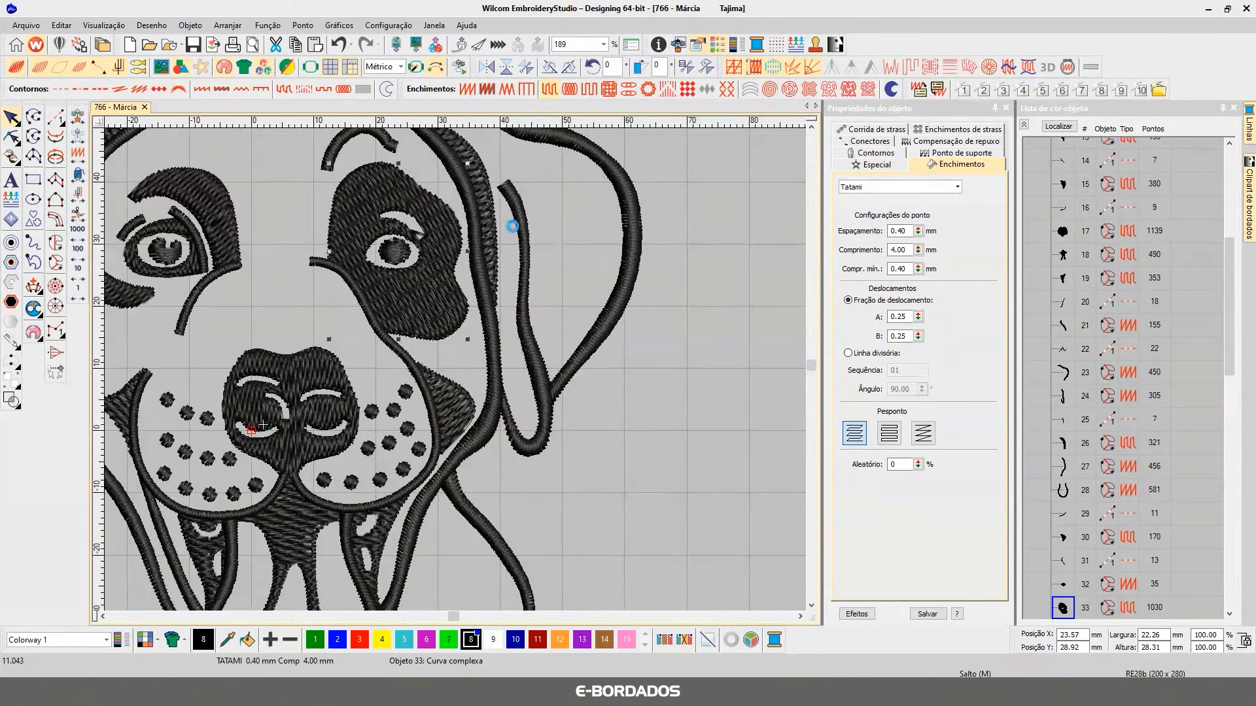
key("z")
left_click_drag(301, 195, 582, 404)
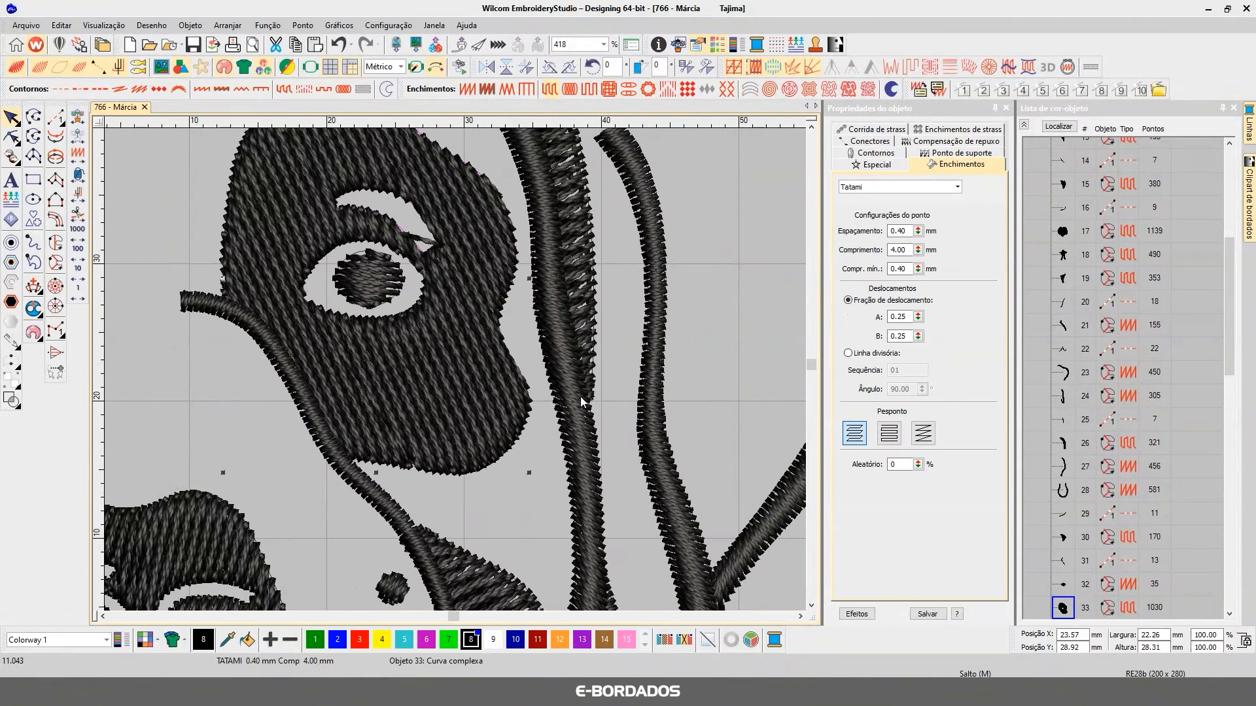
key("t")
key("t")
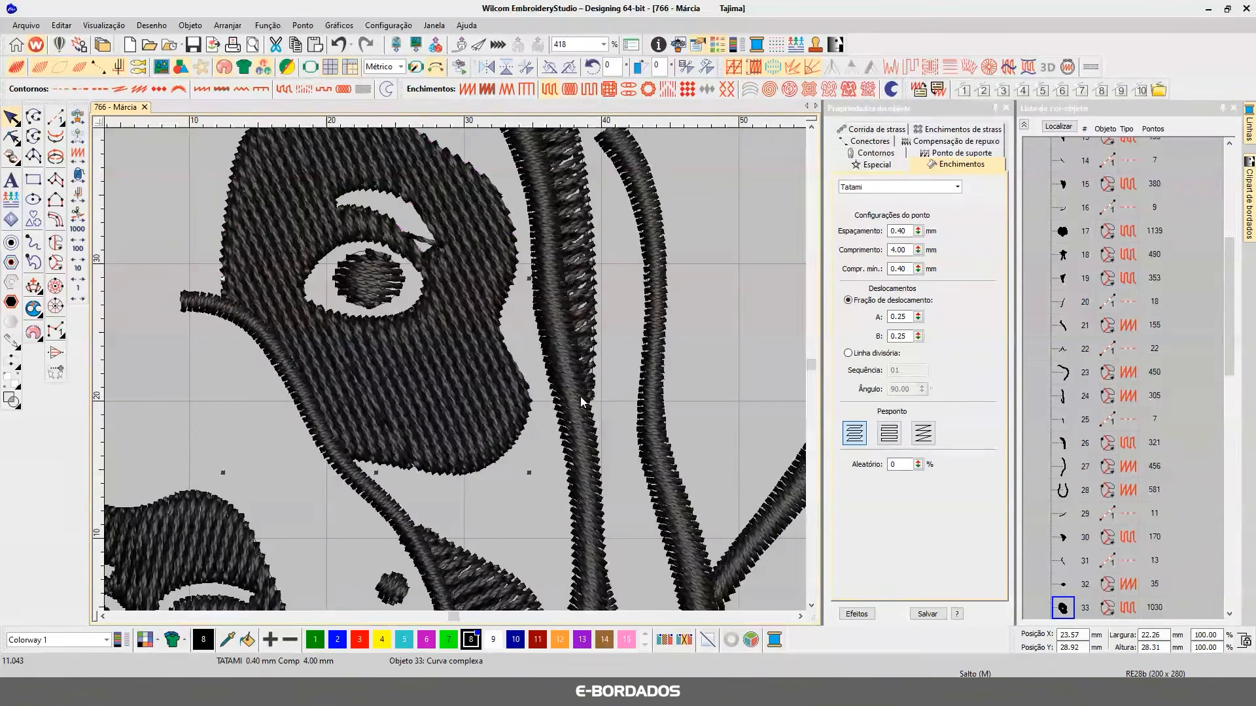
left_click(429, 327)
left_click(1059, 128)
left_click(1060, 128)
scroll(811, 605, "down", 3)
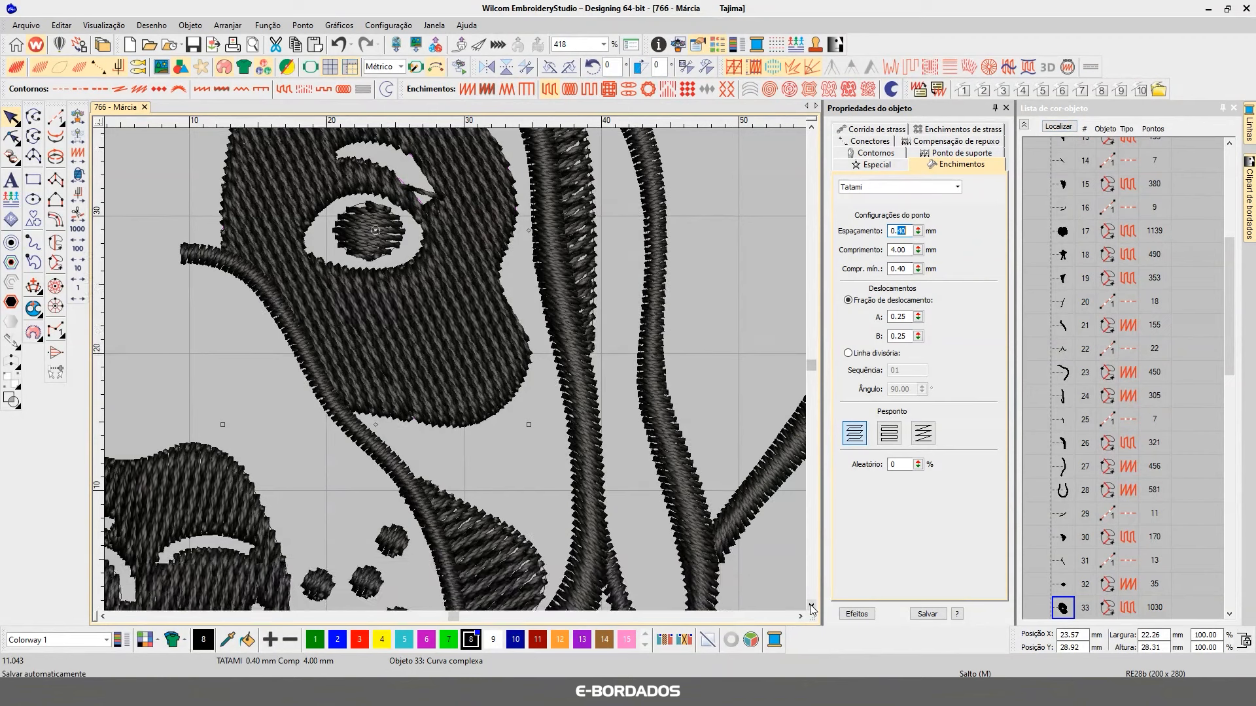
- Reselect the right-hand cheek shading fill and compare its Tatami spacing with the eye patch
left_click(528, 451)
left_click_drag(898, 232, 915, 236)
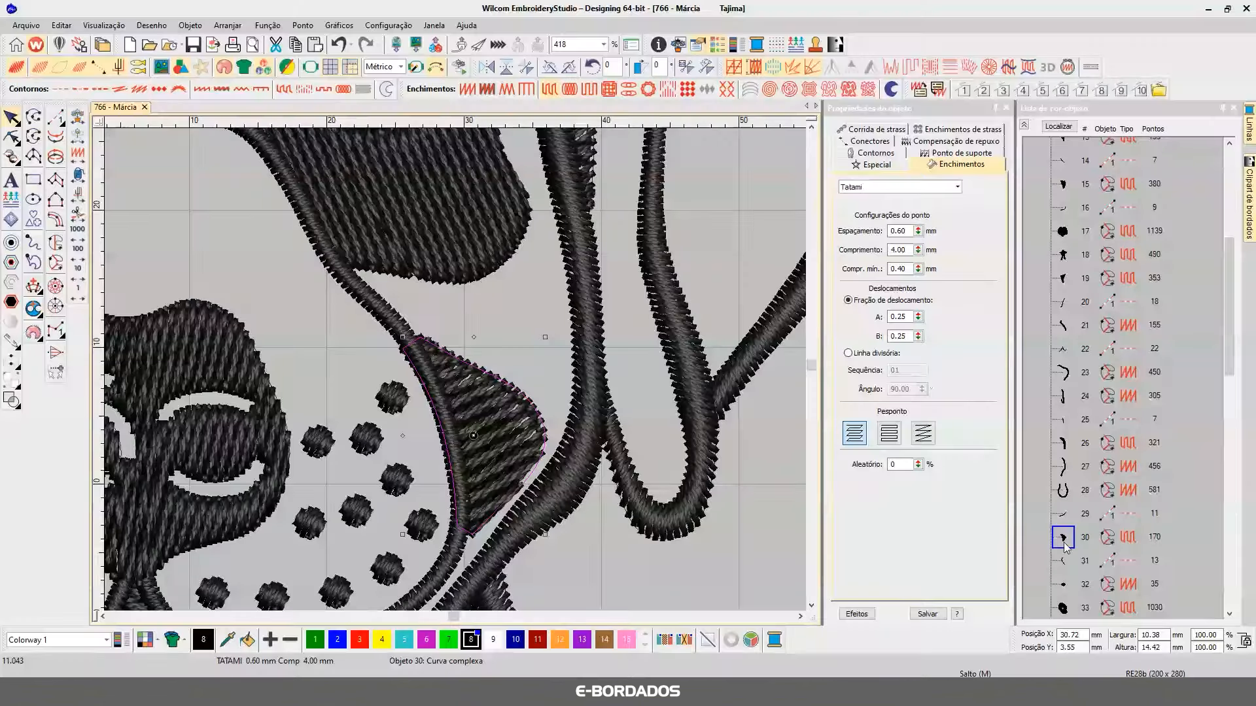
scroll(456, 370, "down", 5)
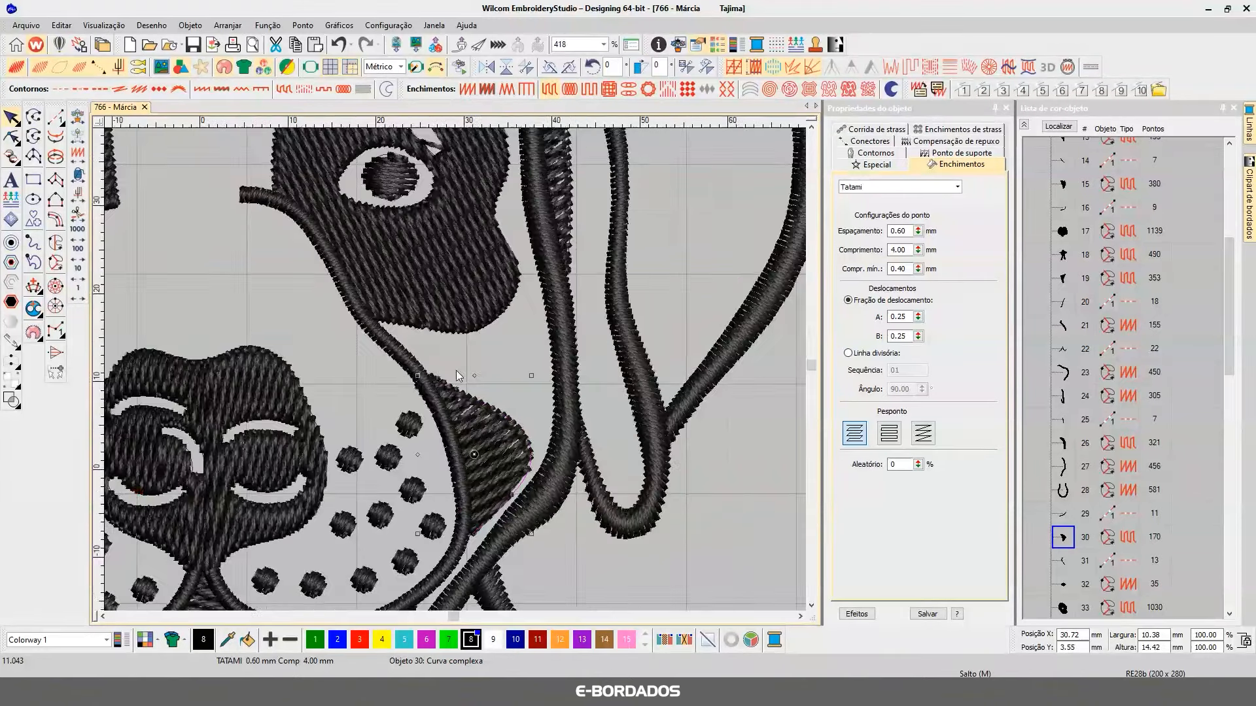
scroll(442, 347, "up", 3)
- Try a different Tatami spacing on the left-hand ear shading, right-hand cheek shading and fill below the nose together
left_click(316, 172)
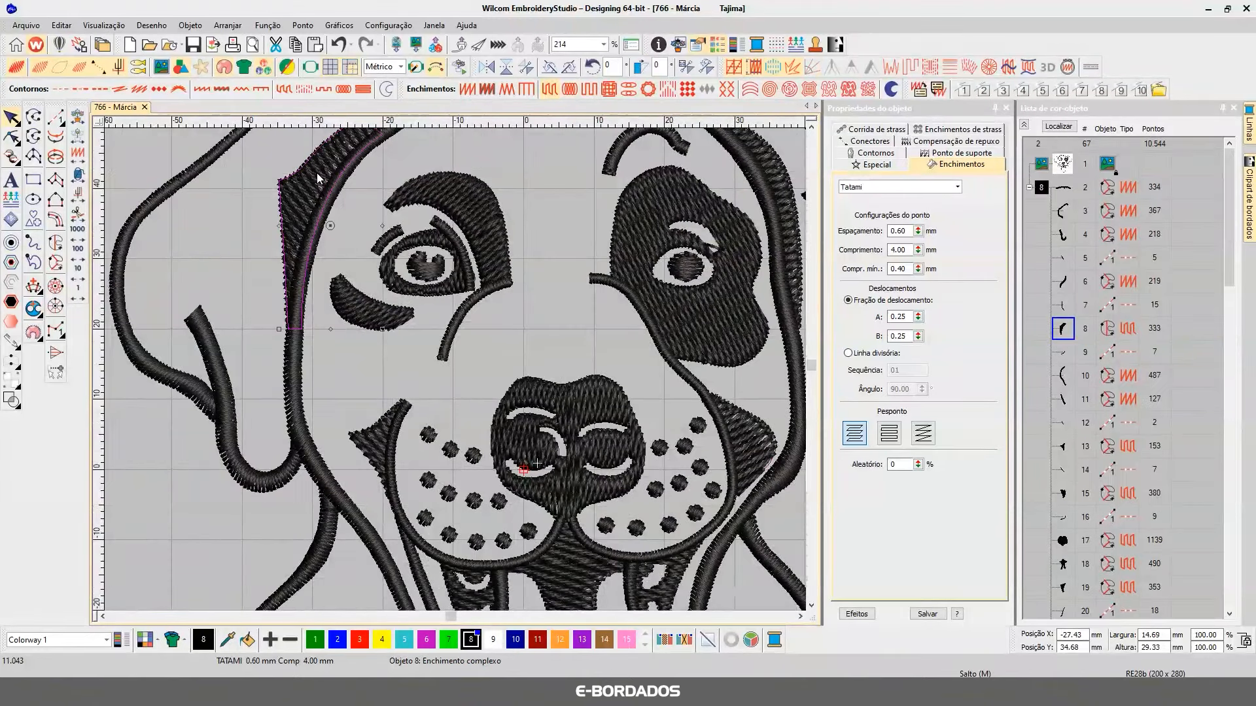
left_click(11, 118)
left_click(753, 445, "ctrl")
left_click(585, 580, "ctrl")
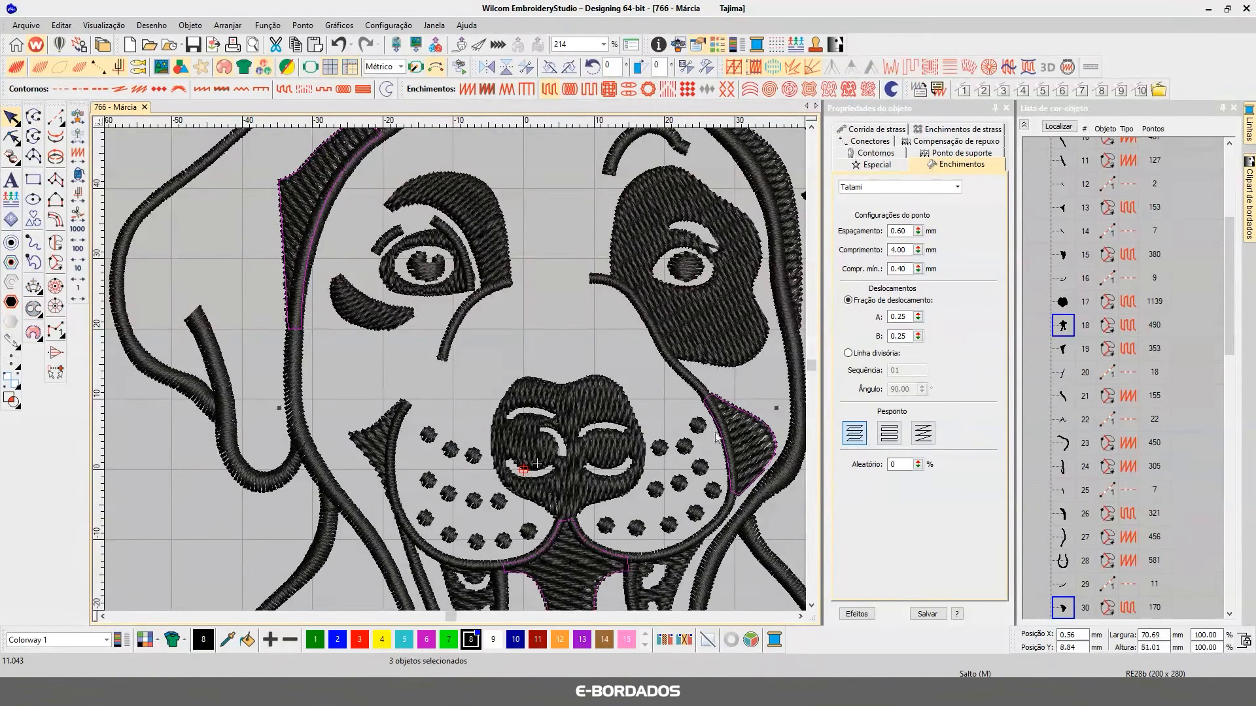
left_click(1073, 128)
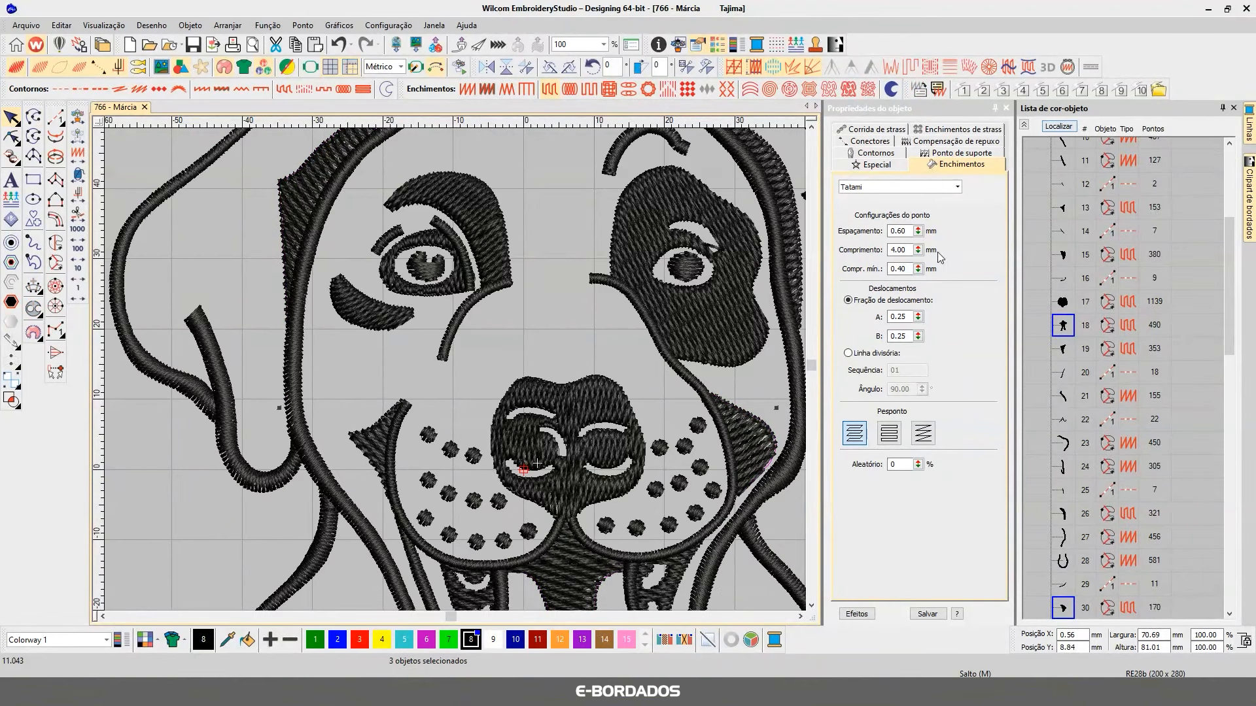
left_click_drag(895, 231, 917, 237)
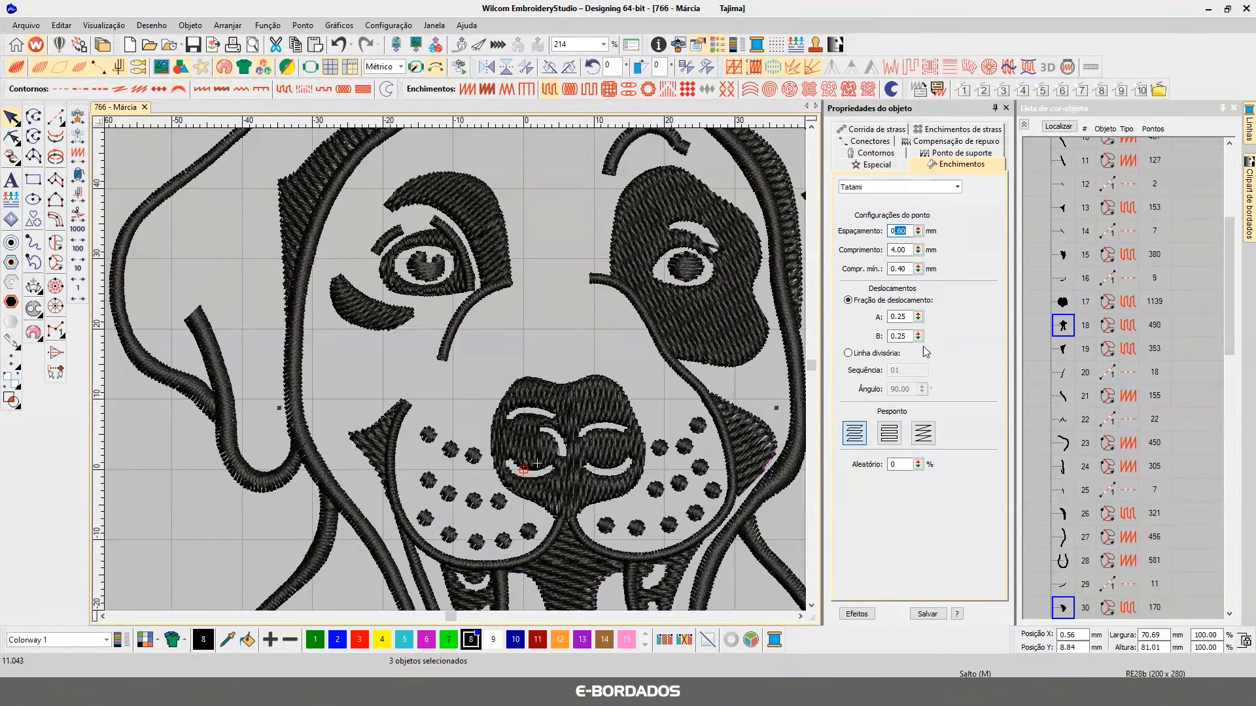
scroll(455, 370, "down", 2)
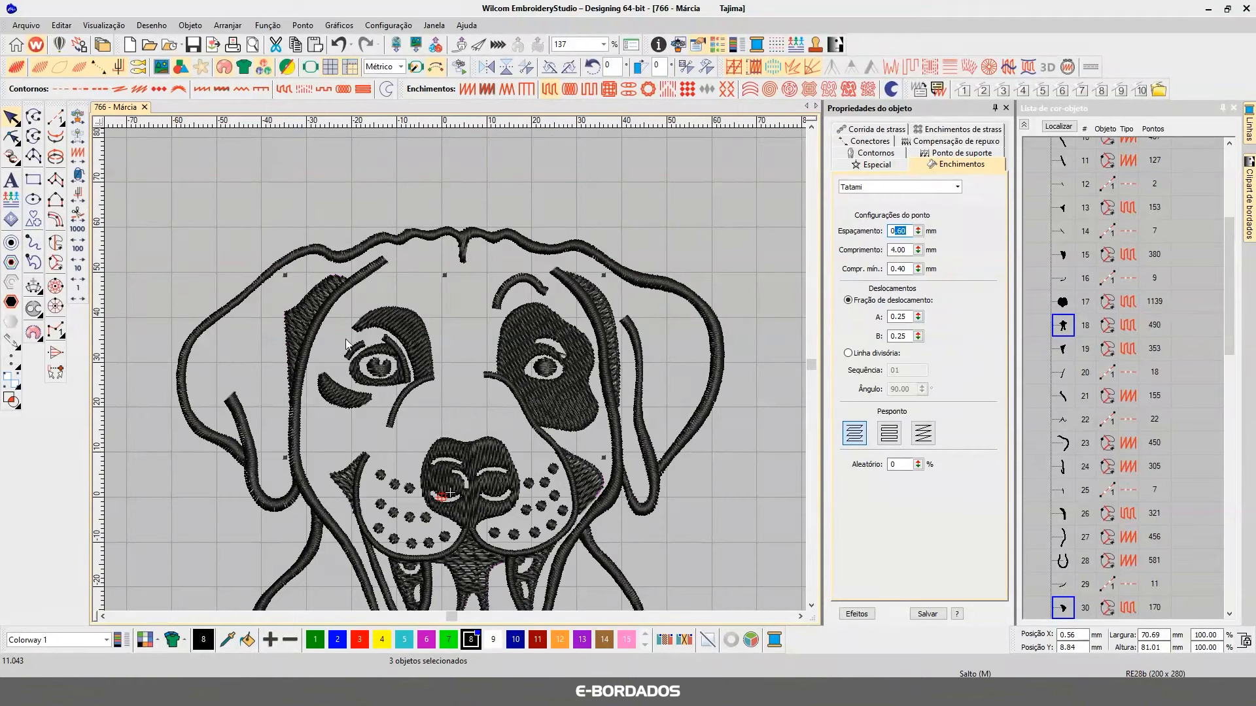
scroll(477, 353, "up", 2)
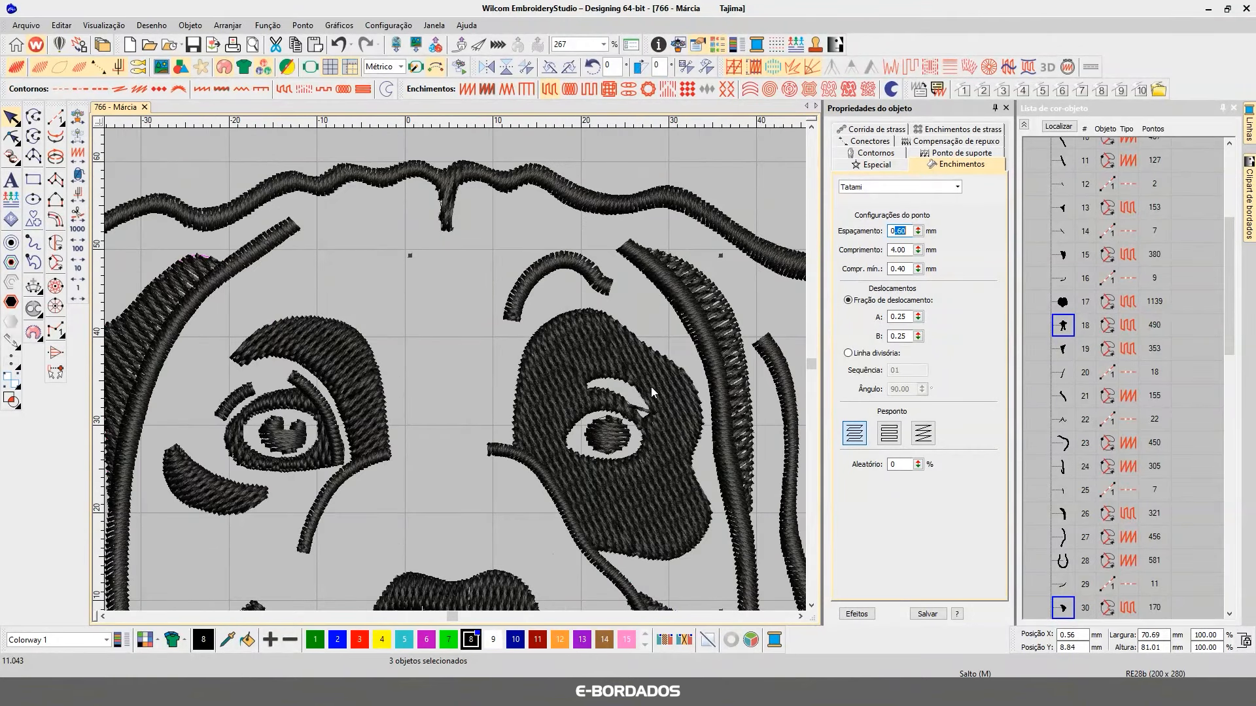
scroll(455, 371, "down", 4)
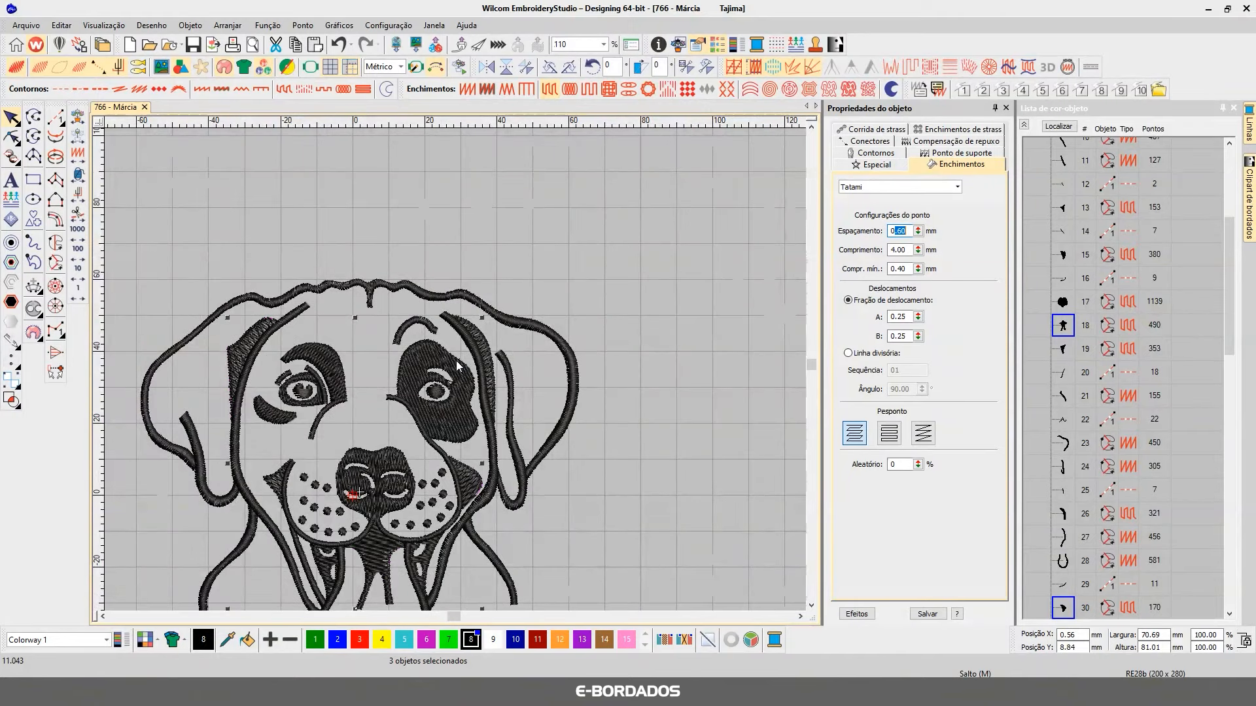
type("0")
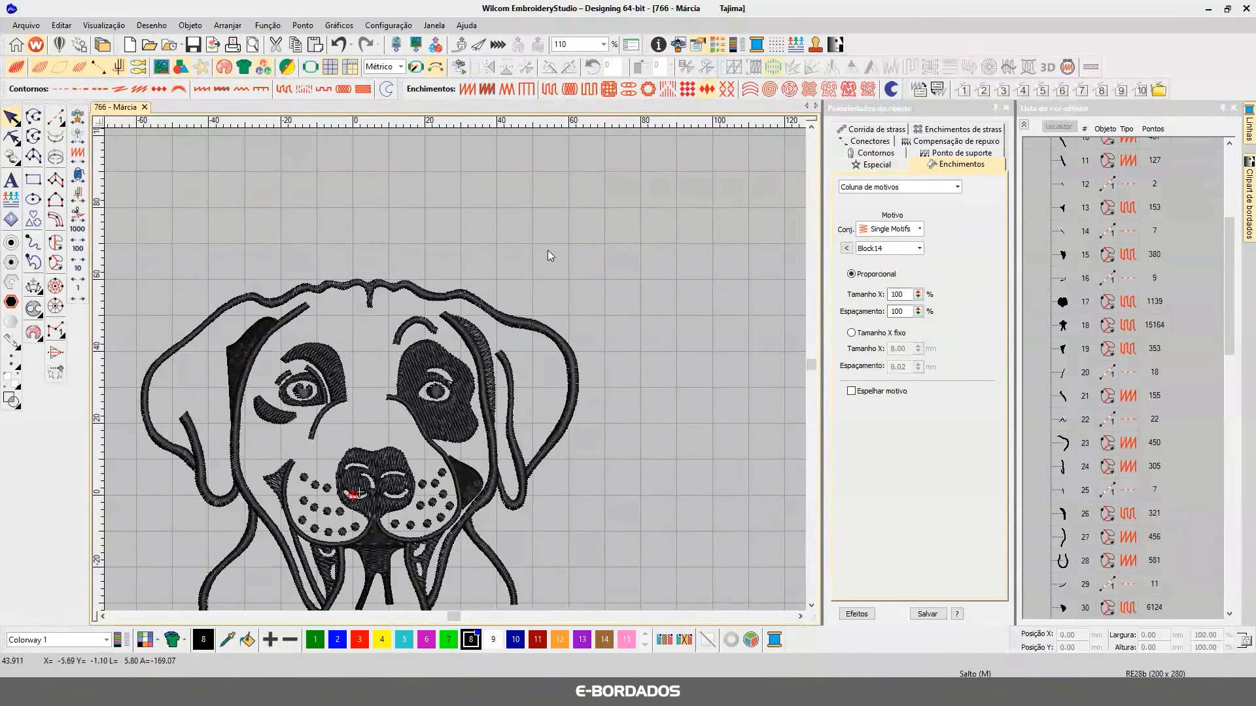
- Undo the spacing change on the three shading fills and show the whole design
key("ctrl+z")
scroll(547, 250, "down", 1)
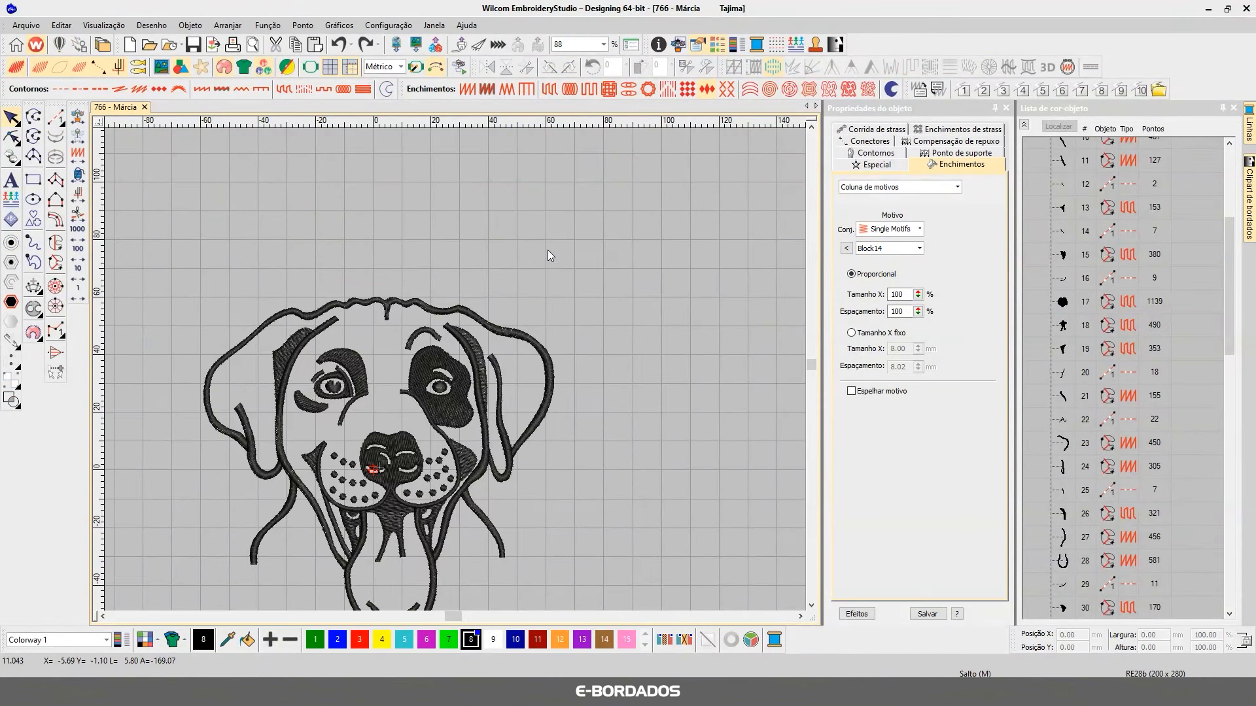
key("0")
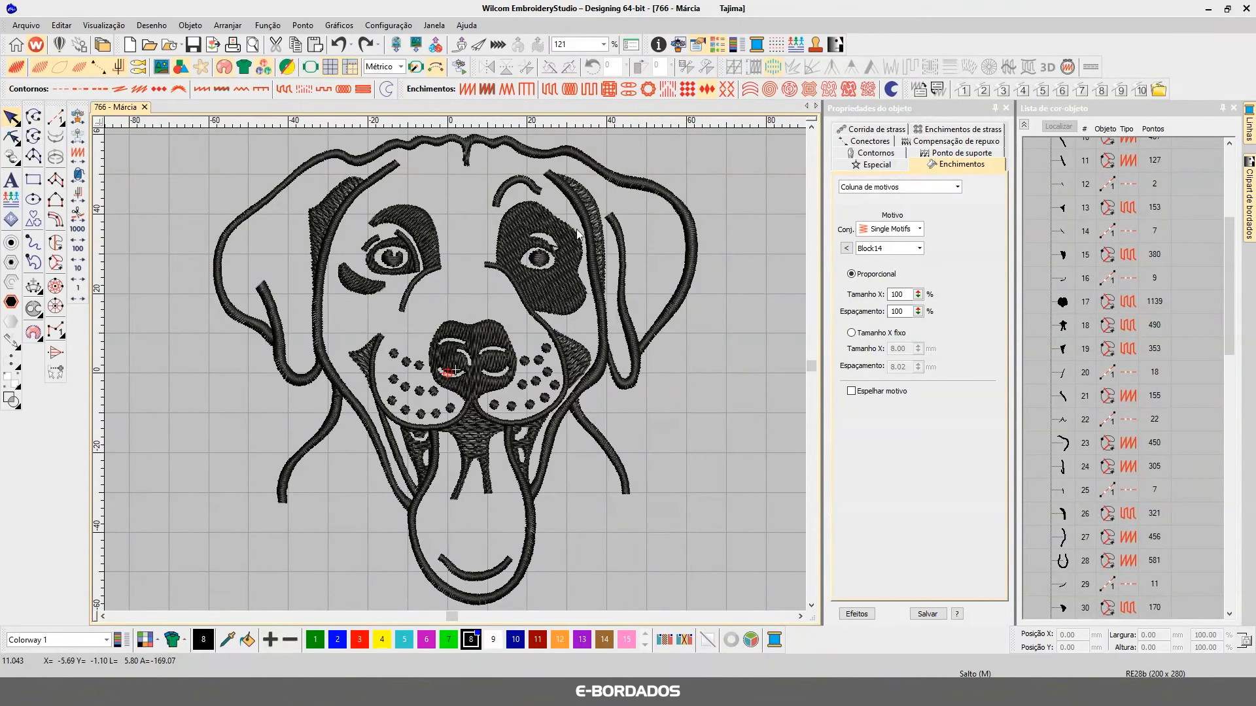
- Turn off the realistic thread preview and select the nose fill to inspect its individual stitches
left_click(328, 214)
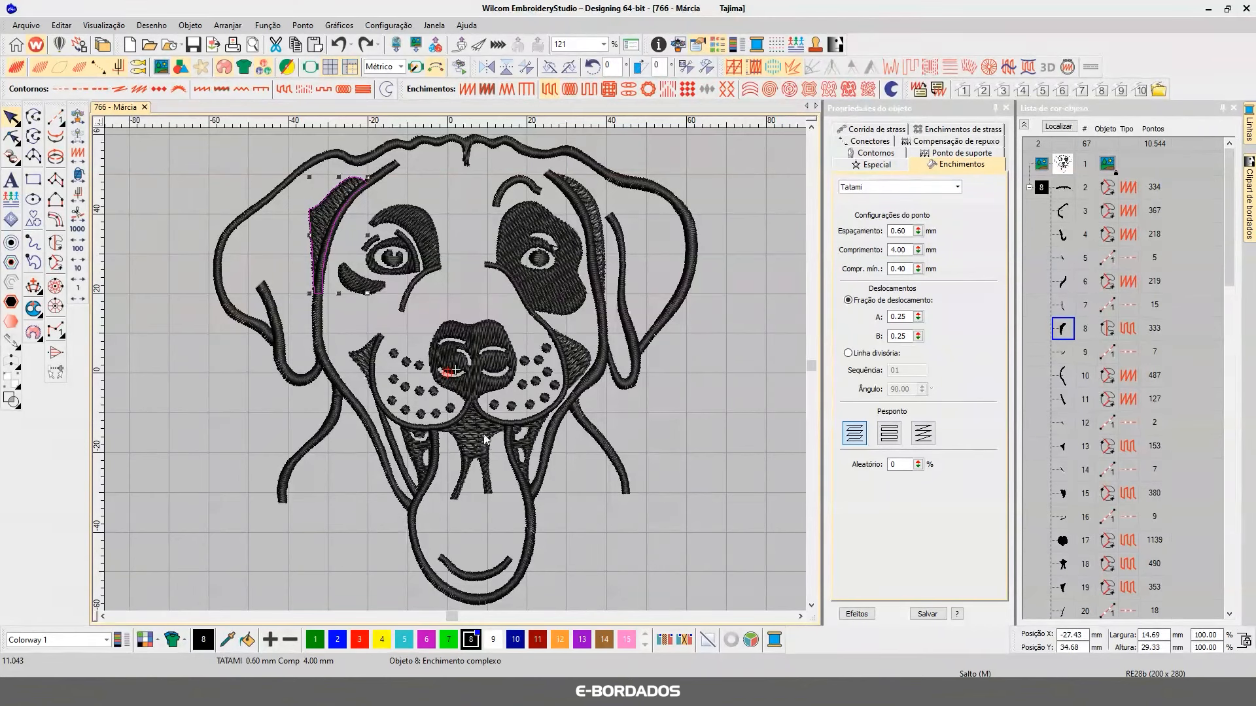
key("t")
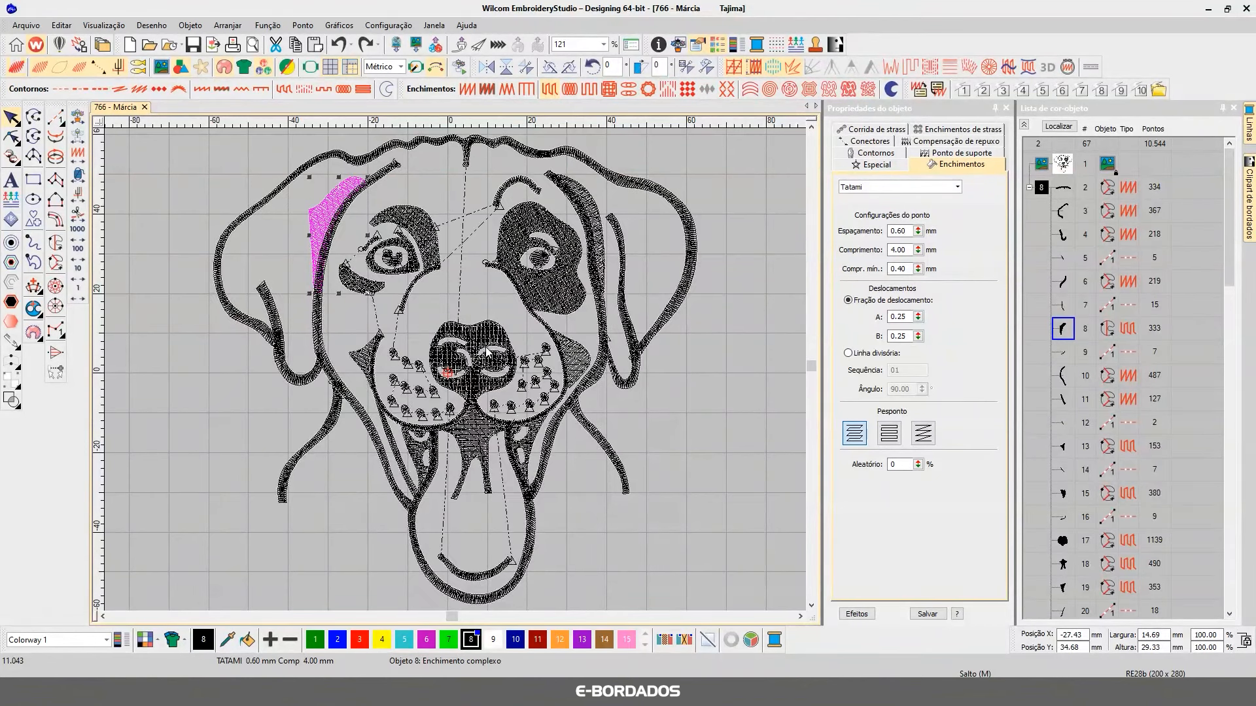
scroll(495, 337, "up", 6)
left_click(450, 329)
scroll(450, 329, "up", 5)
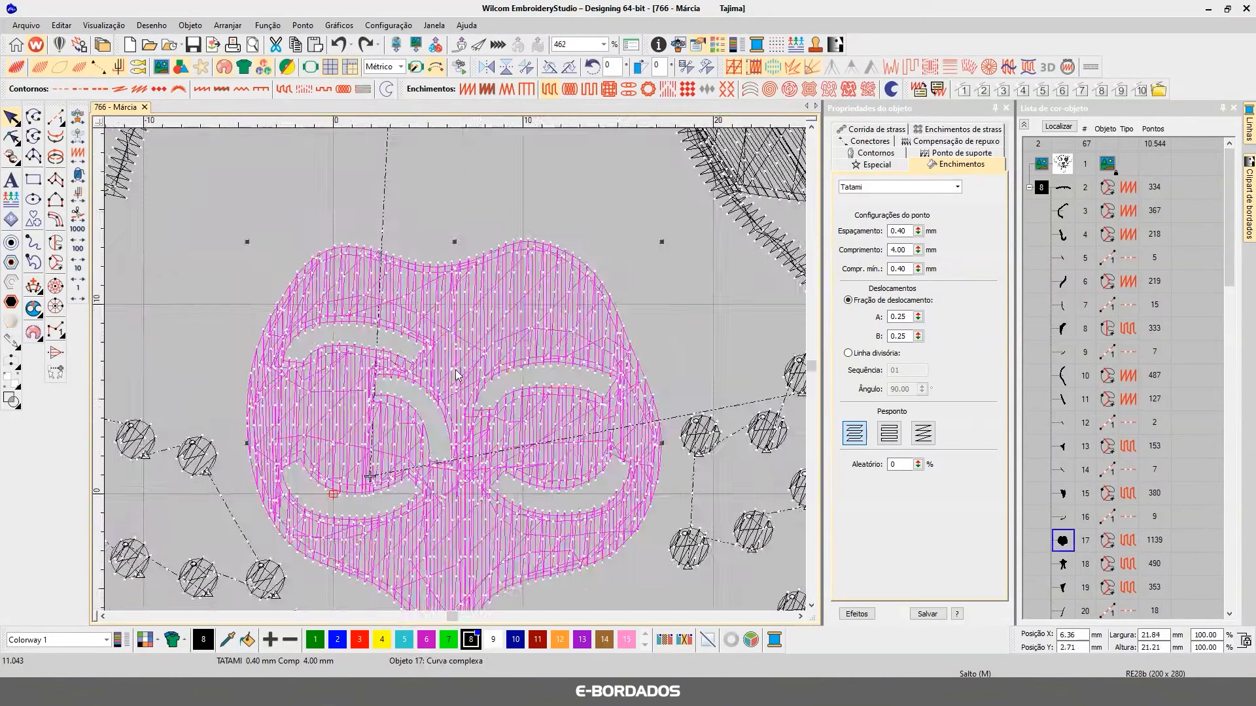
scroll(504, 323, "down", 2)
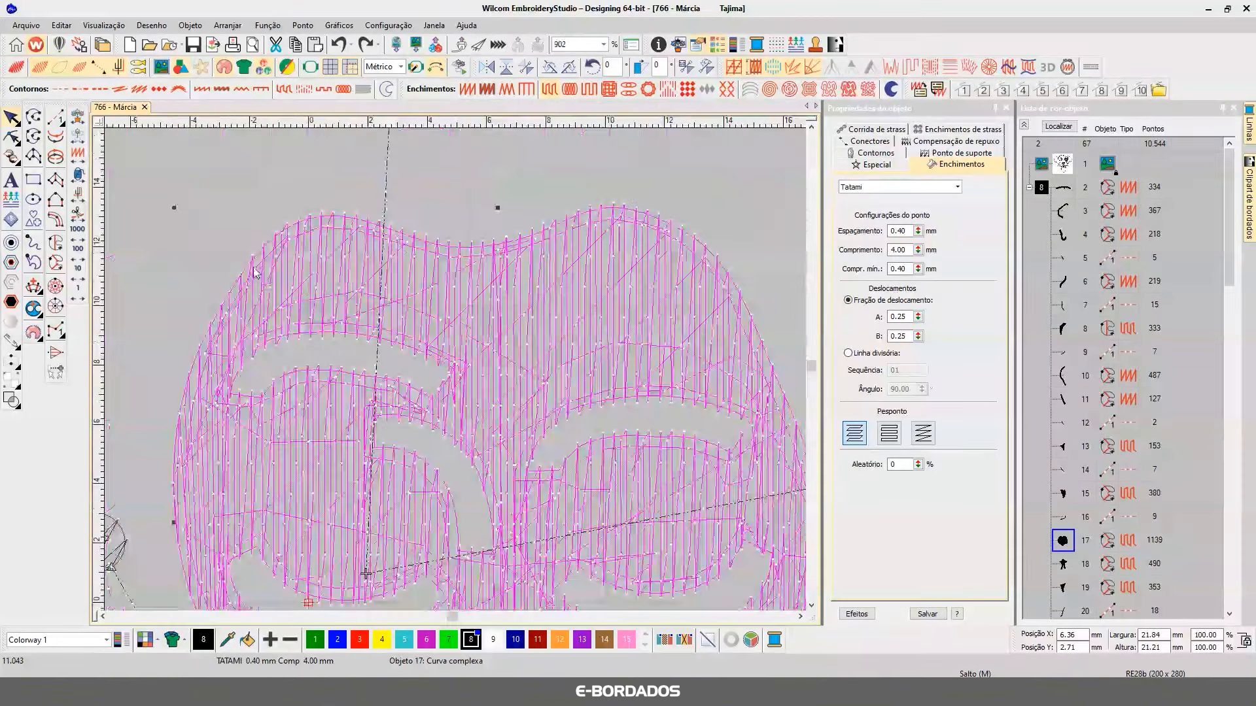
- Briefly check the nose fill's reshape nodes, then hide the object outlines so only the stitches are displayed
left_click(11, 137)
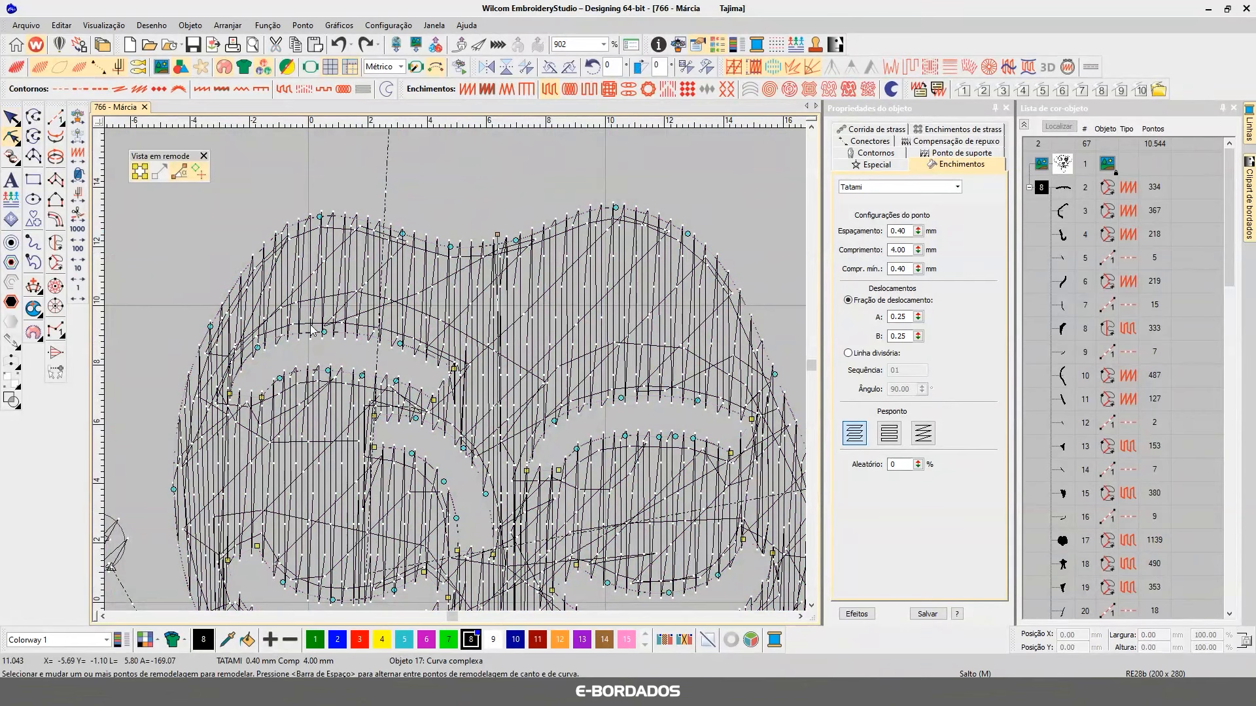
left_click(10, 117)
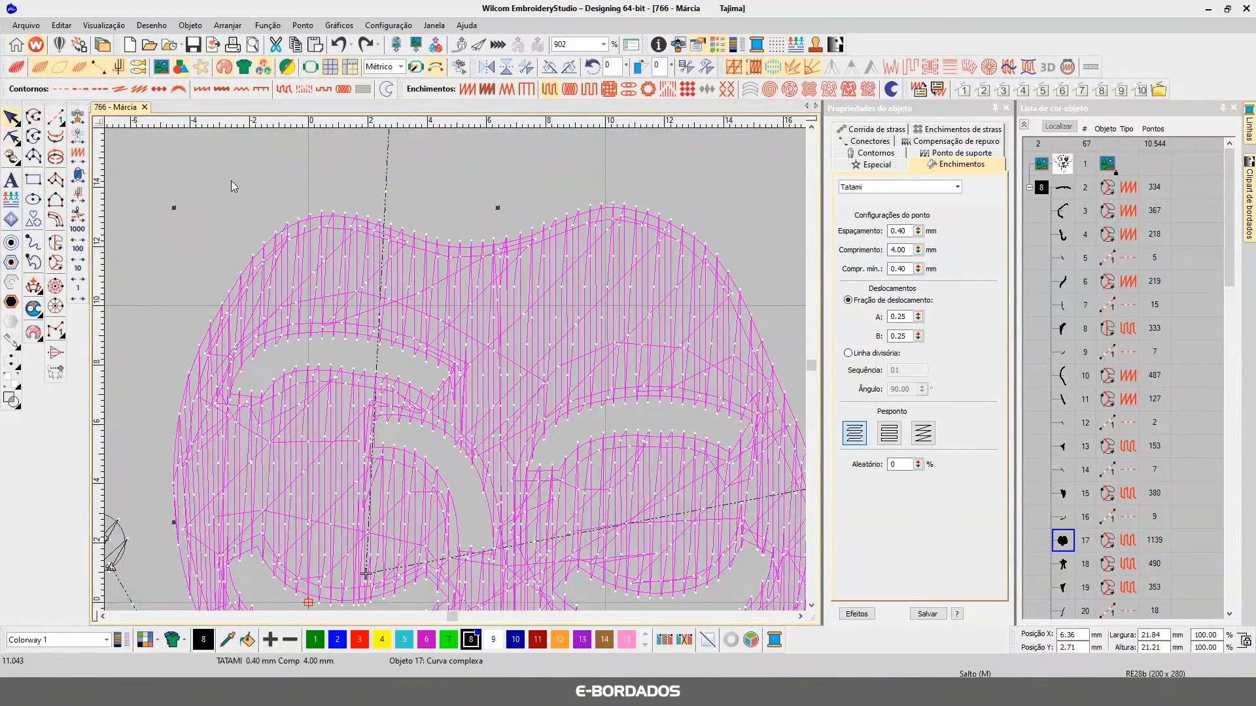
scroll(353, 348, "up", 4)
left_click(481, 353)
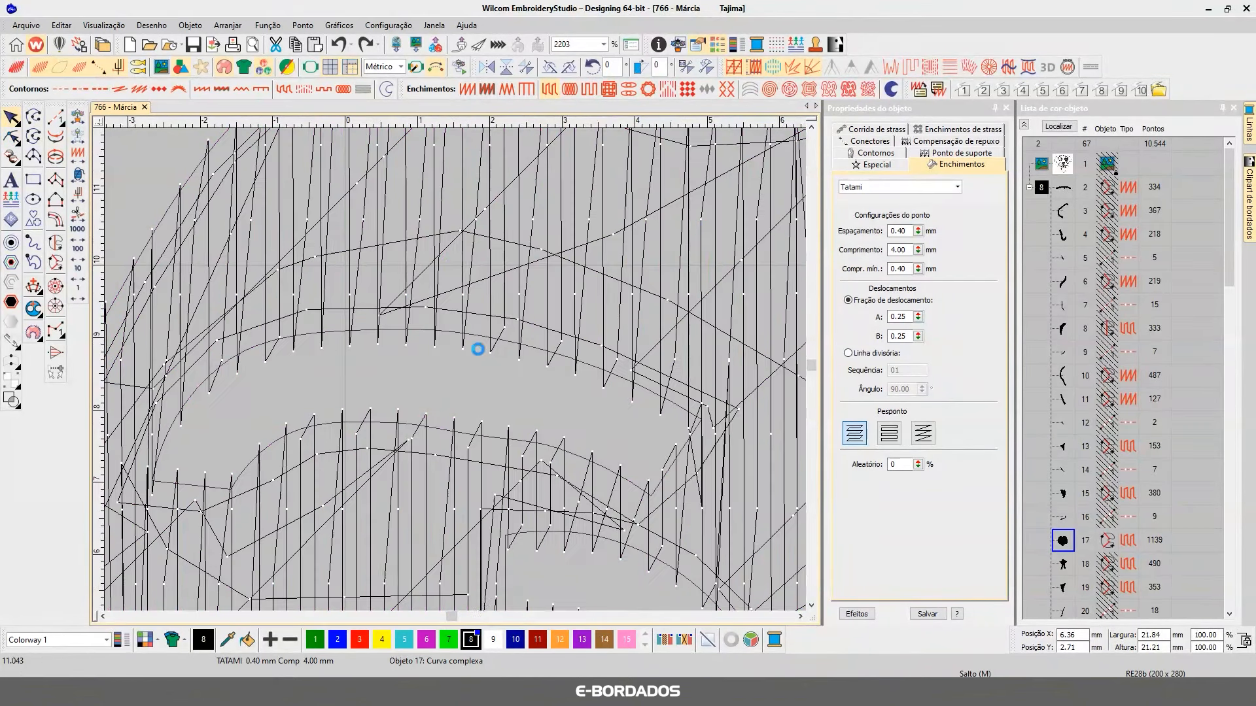
left_click(253, 348)
key("Escape")
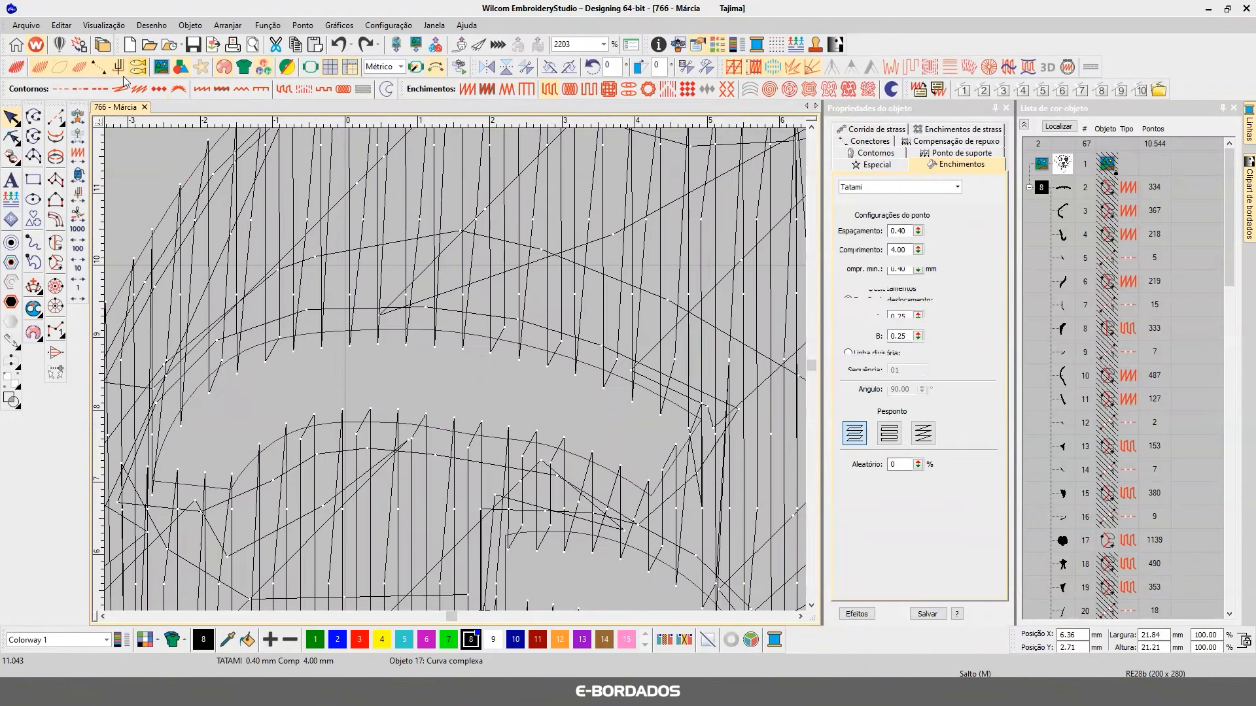
left_click(58, 67)
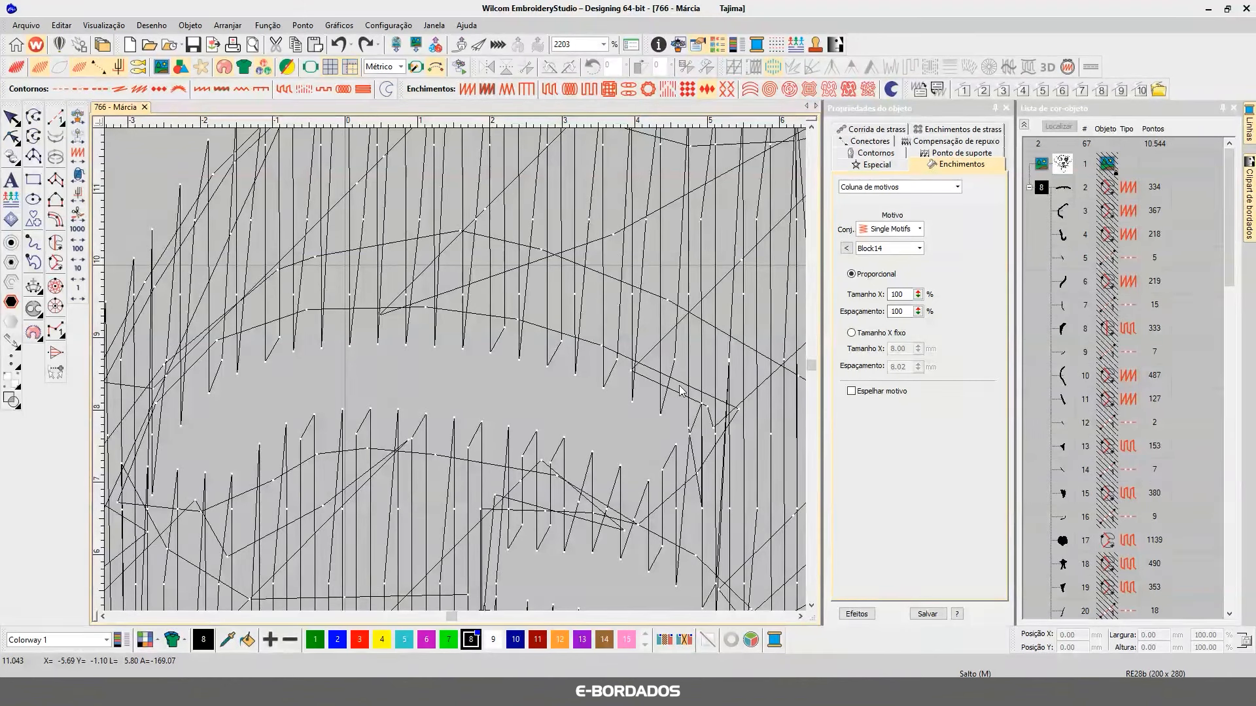
- Reselect the nose fill and examine its stitches around the highlight openings
scroll(455, 374, "down", 2)
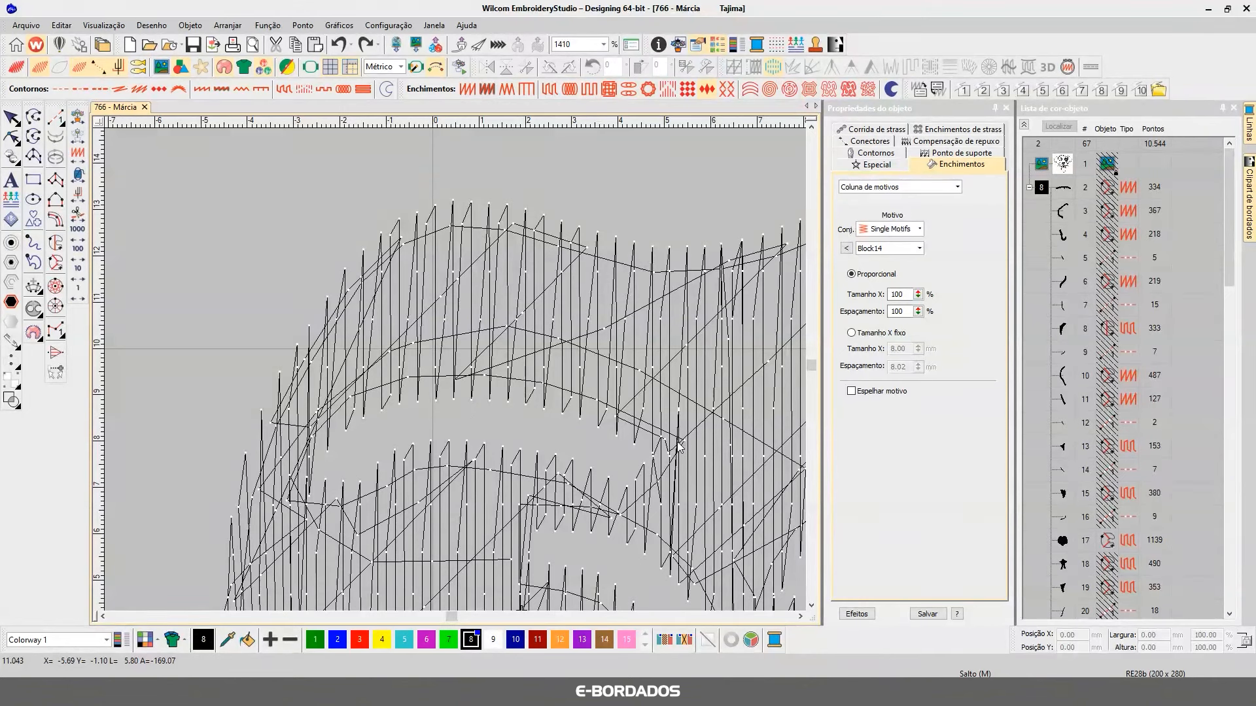
left_click(416, 327)
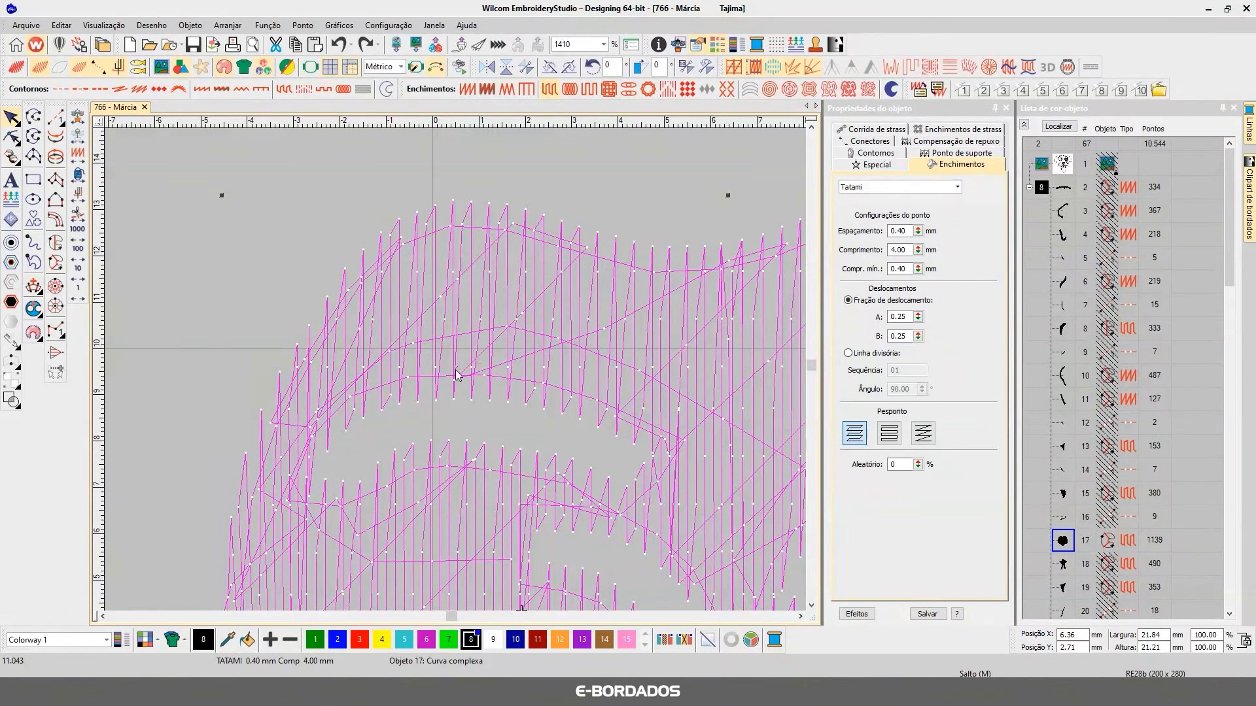
key("shift+z")
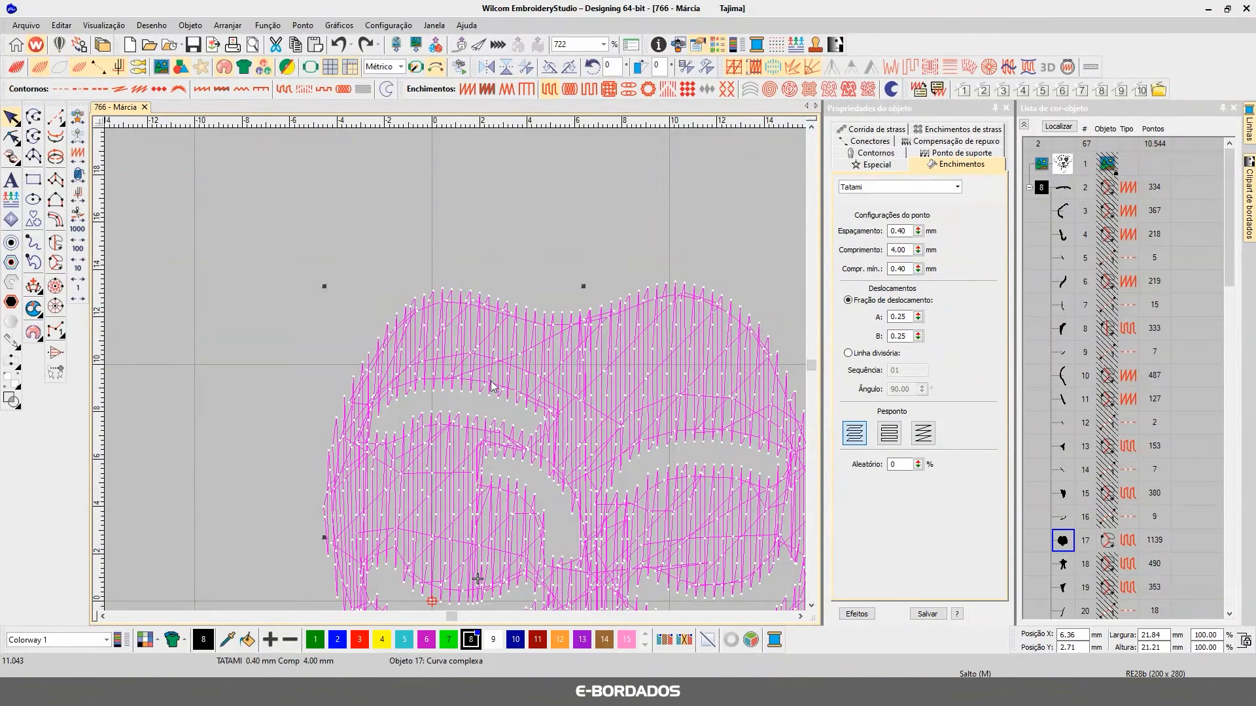
- Compare the selected nose fill in realistic thread preview and as individual stitches, finishing with the selection cleared
key("t")
key("shift+z")
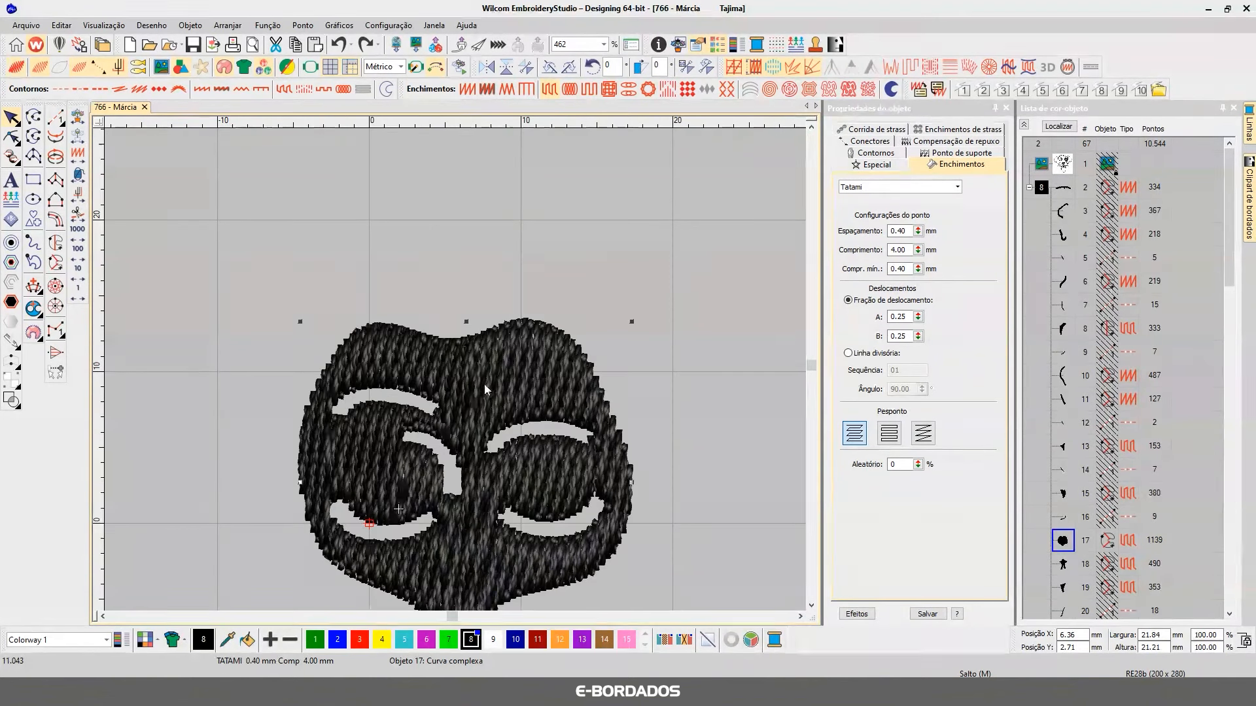
key("t")
key("t")
key("t")
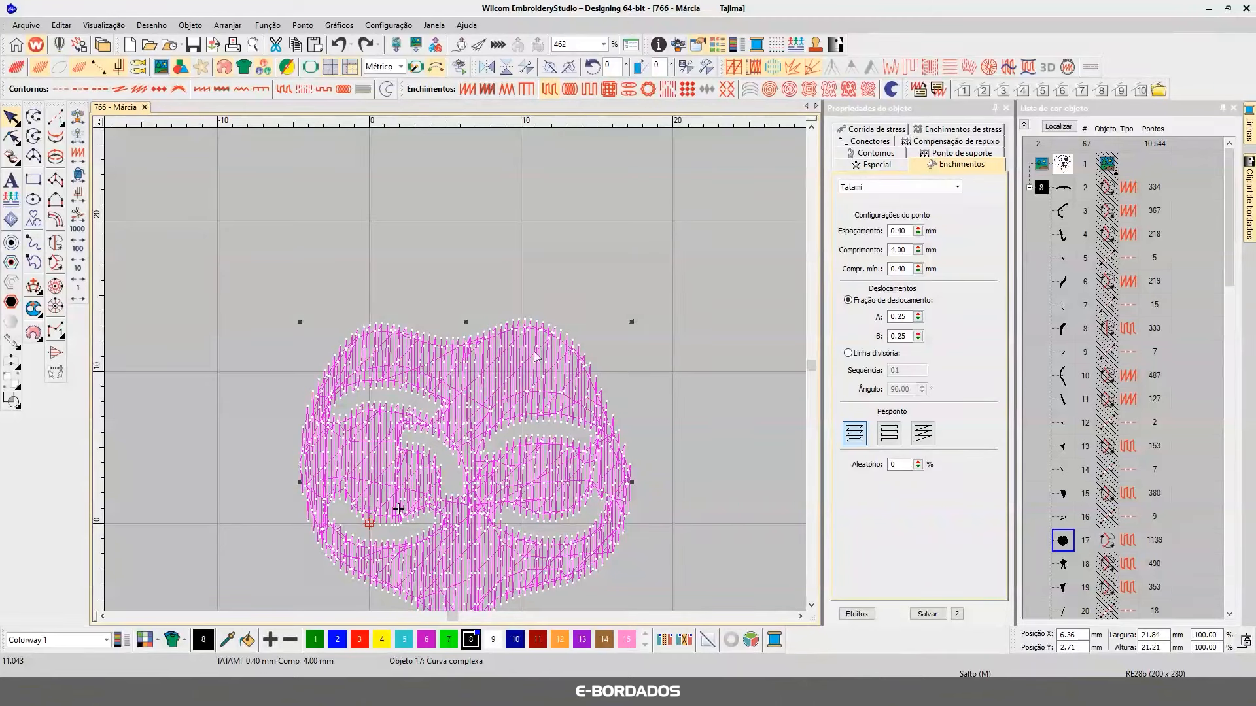
left_click(486, 248)
left_click(423, 394)
key("t")
left_click(623, 259)
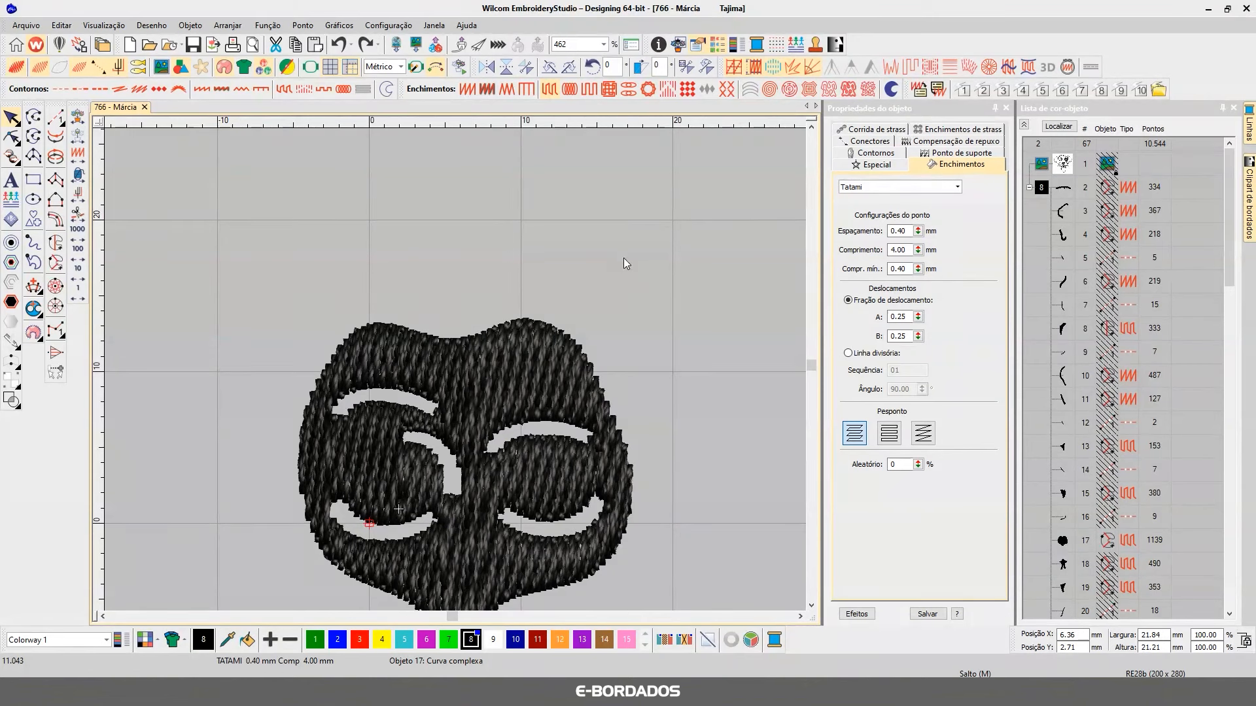
- Examine the unselected nose fill's stitch lines around the highlight openings, and return to the realistic thread preview
key("t")
key("t")
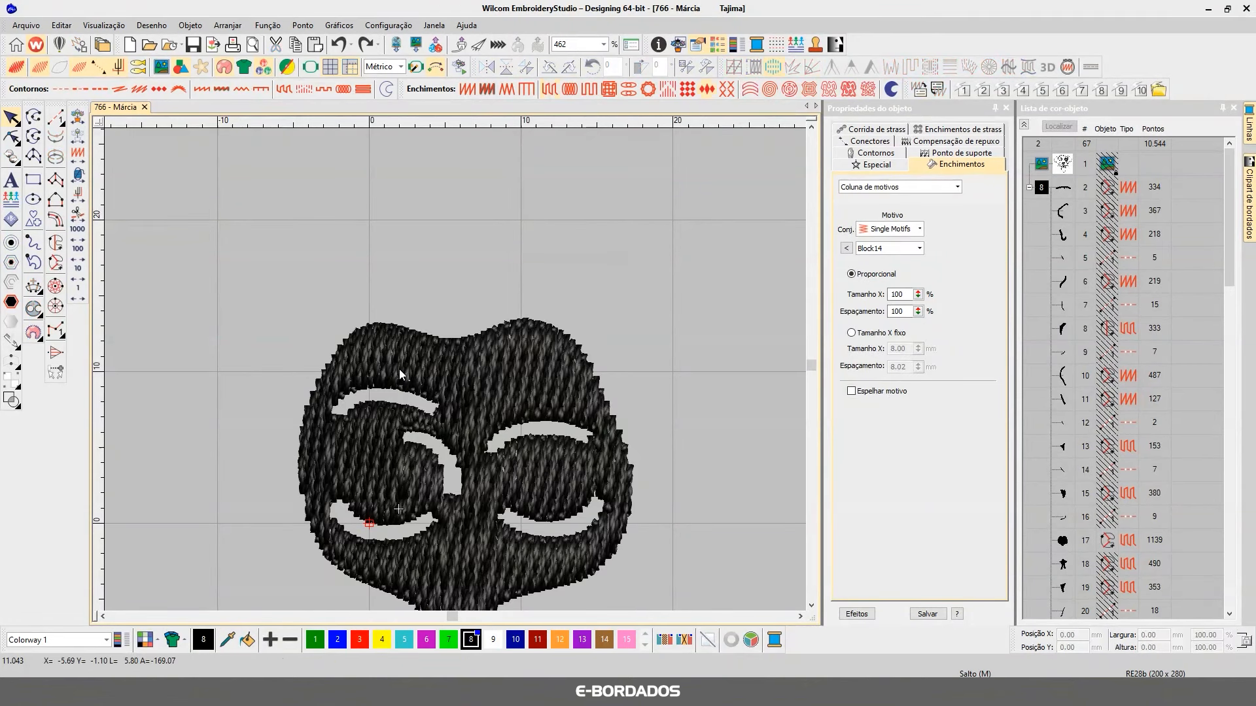
scroll(451, 373, "down", 1)
key("t")
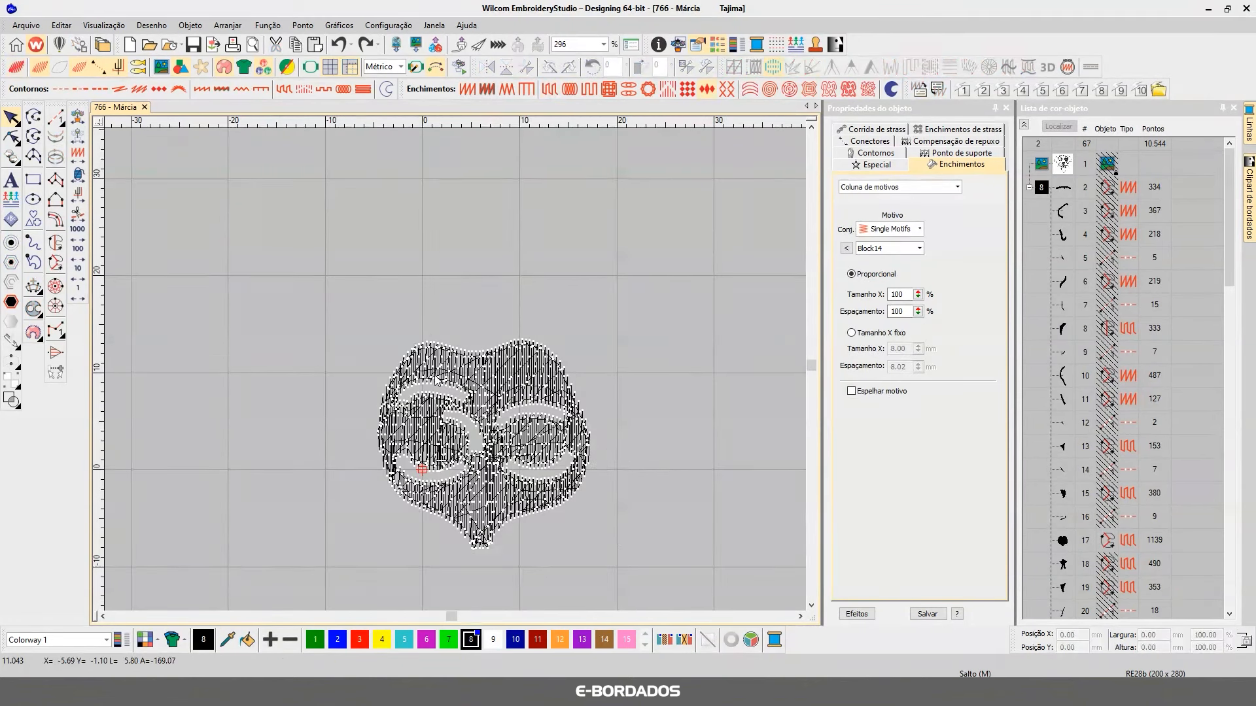
scroll(451, 374, "up", 3)
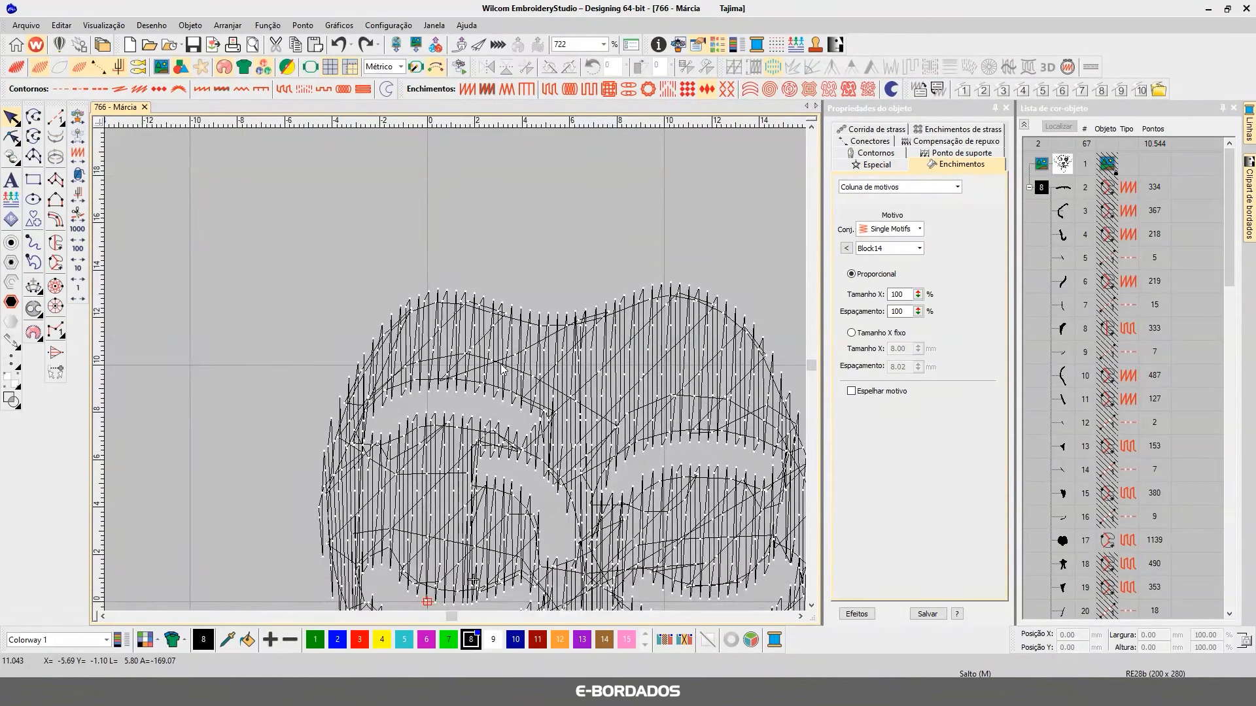
key("t")
key("0")
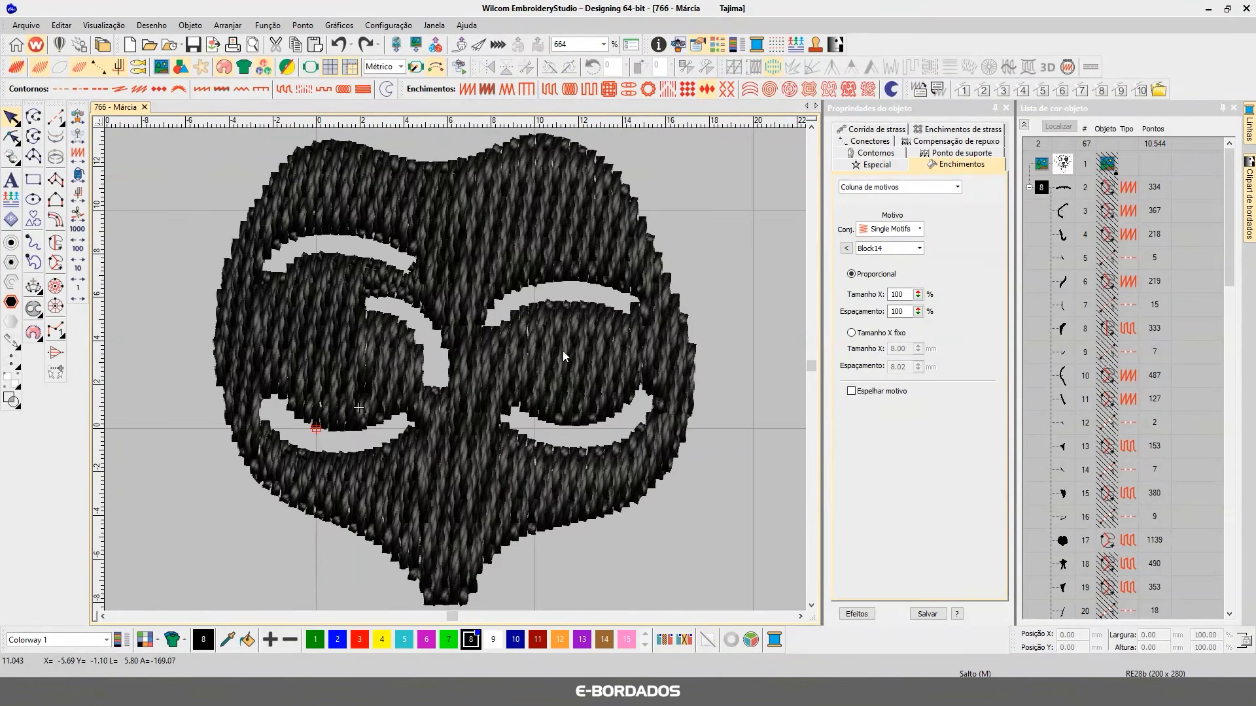
- Show the whole design again and play its stitch-out simulation at 14040 s/m through to the end, then close the player
key("shift+s")
key("0")
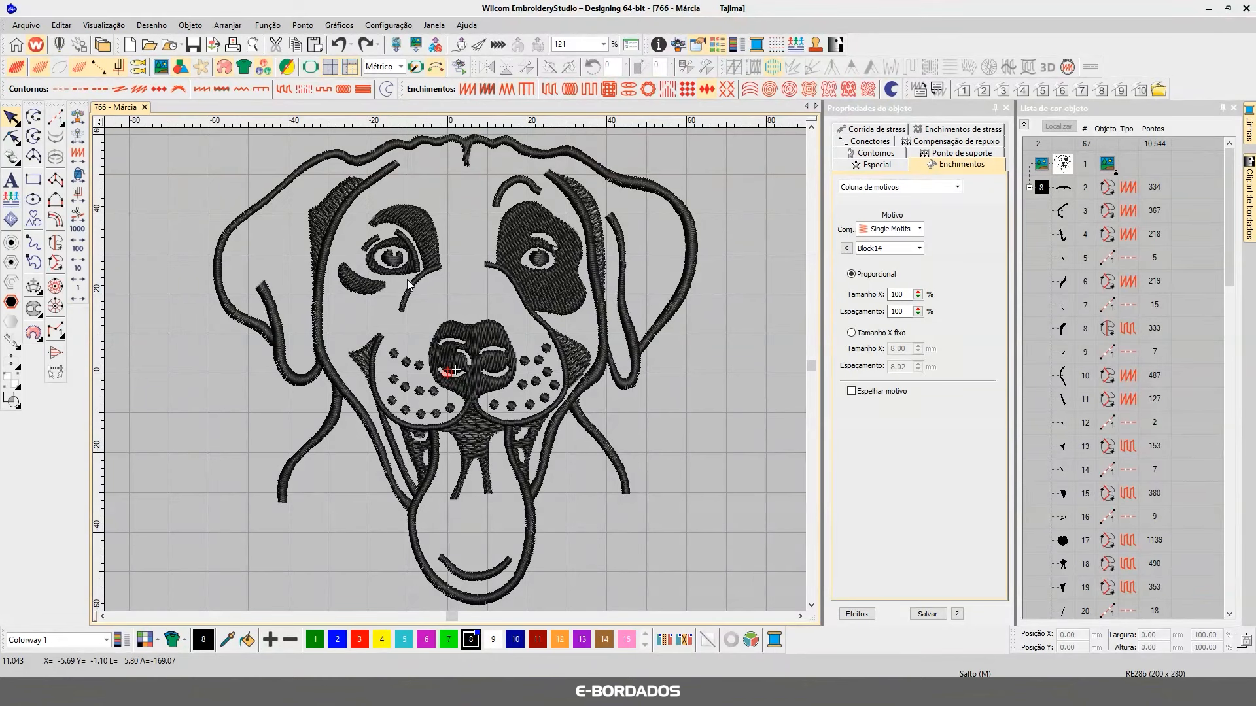
key("shift+r")
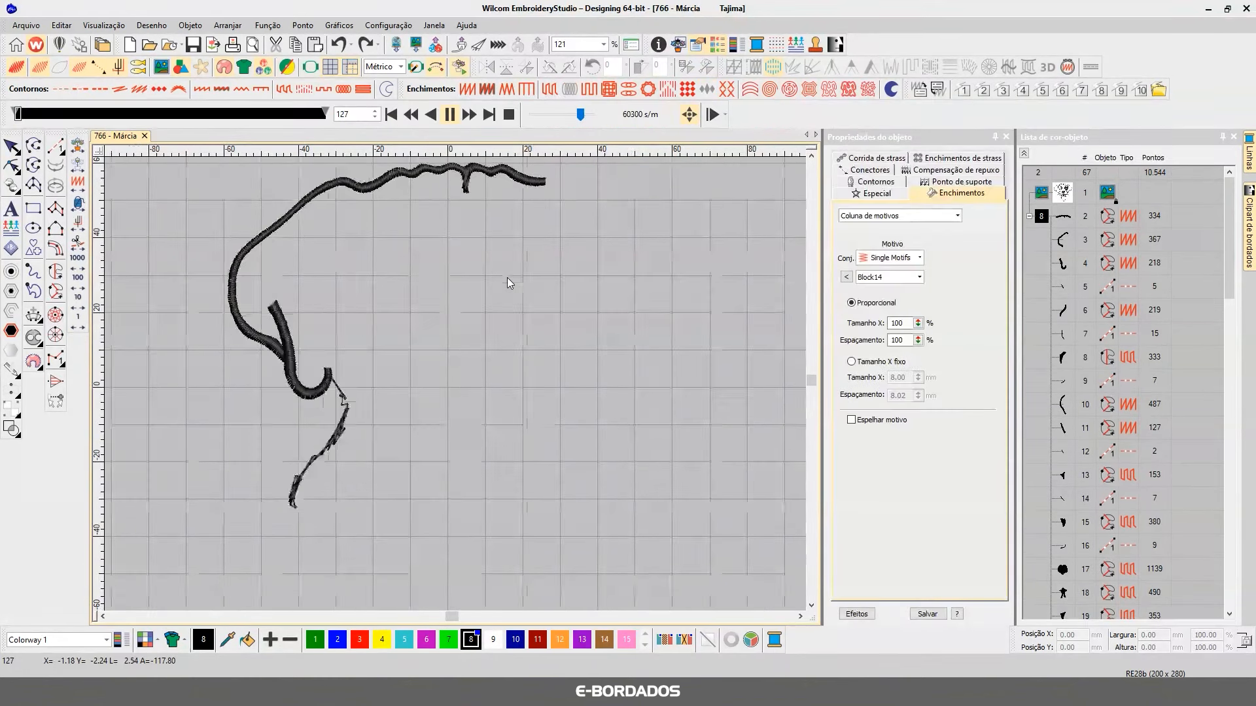
left_click_drag(580, 115, 571, 112)
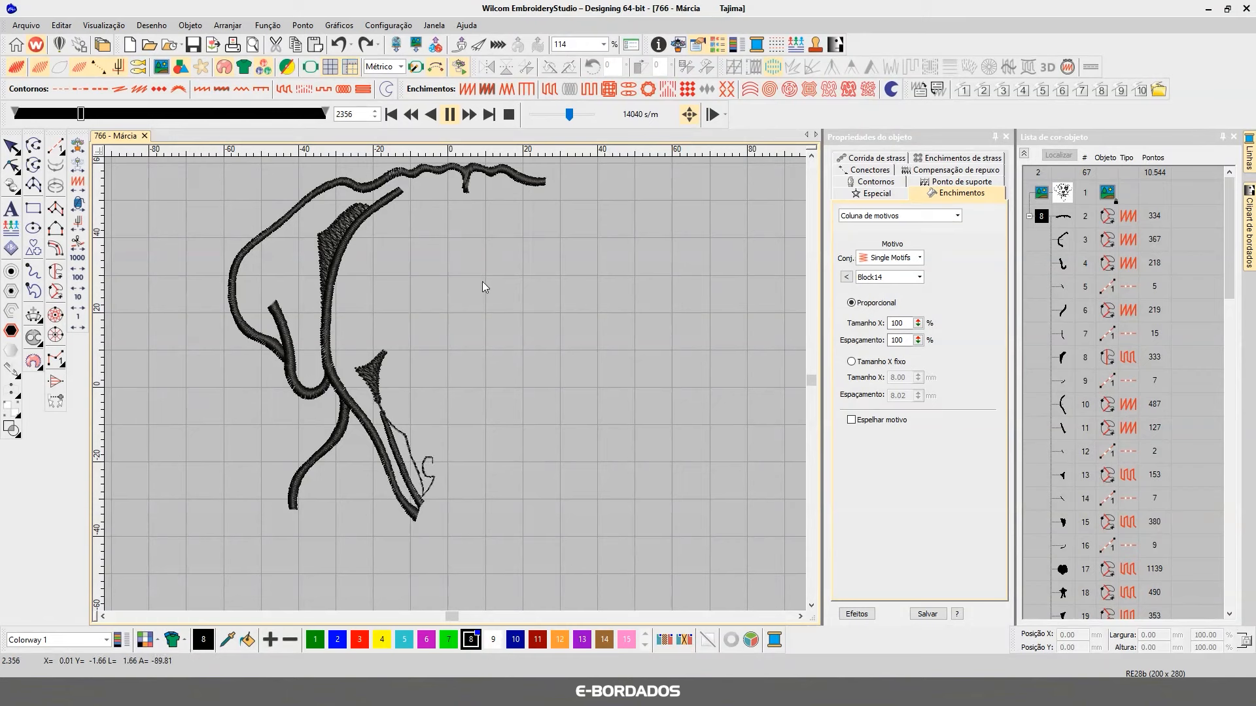
left_click(408, 116)
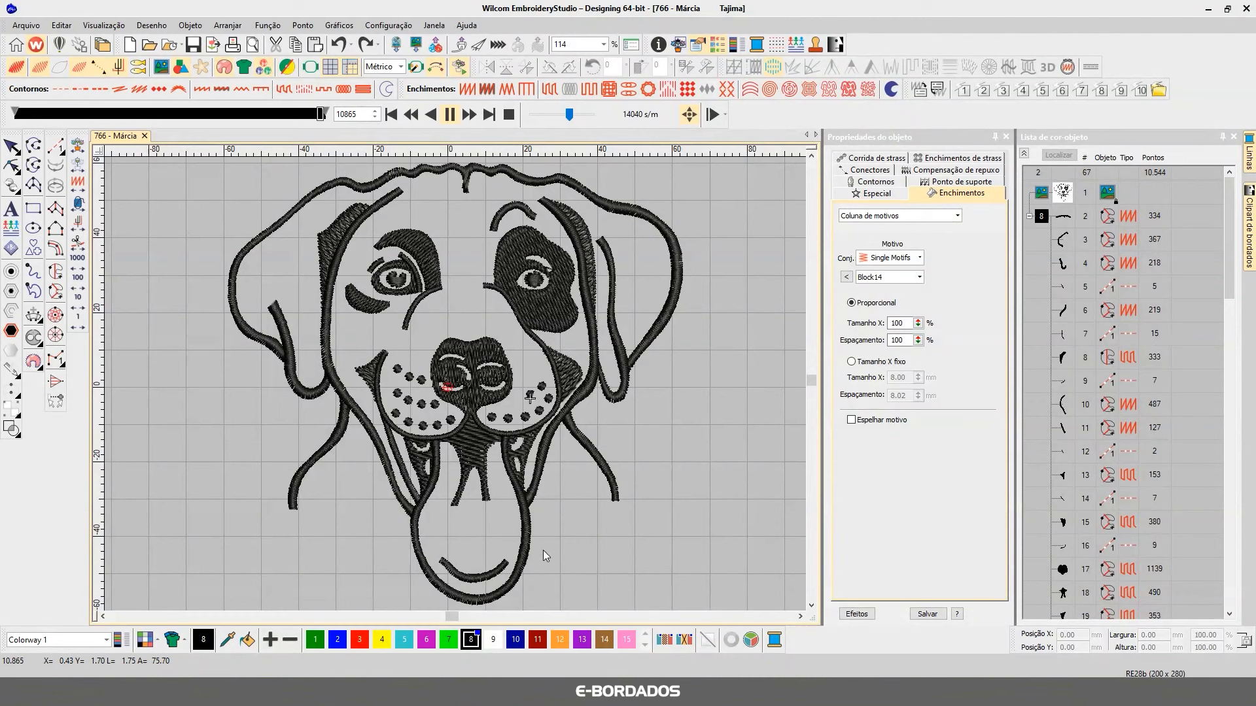
key("space")
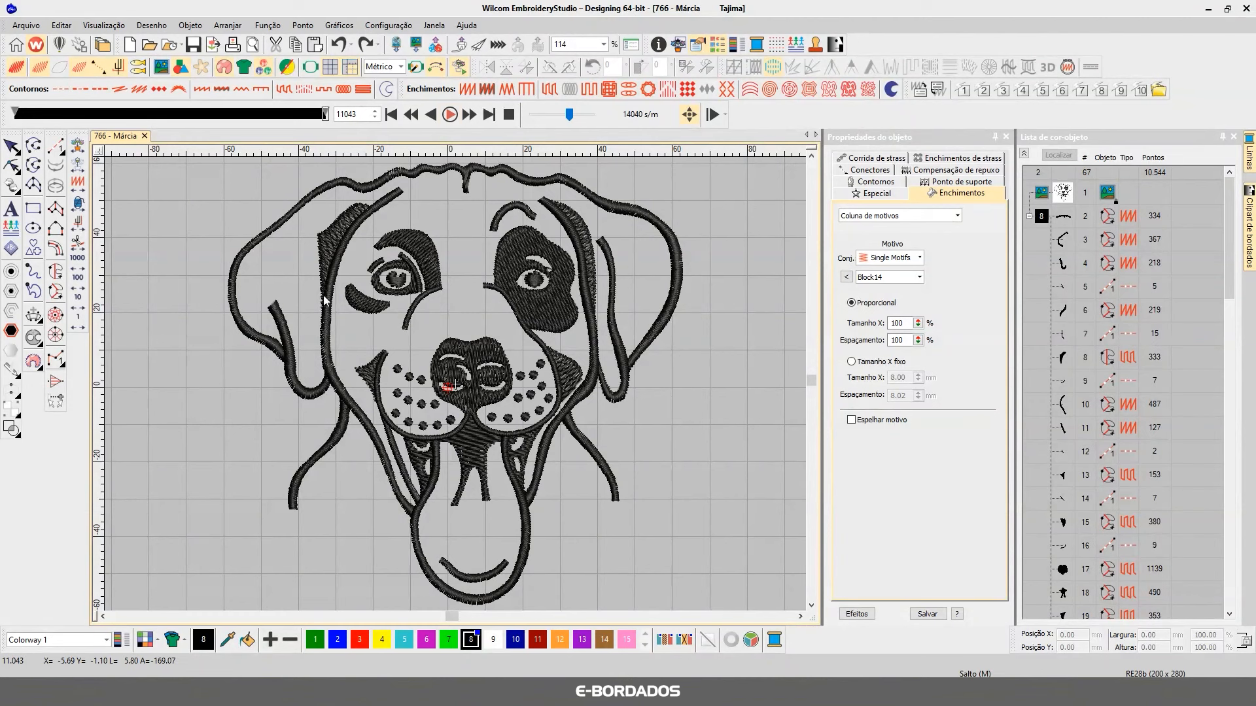
left_click(14, 149)
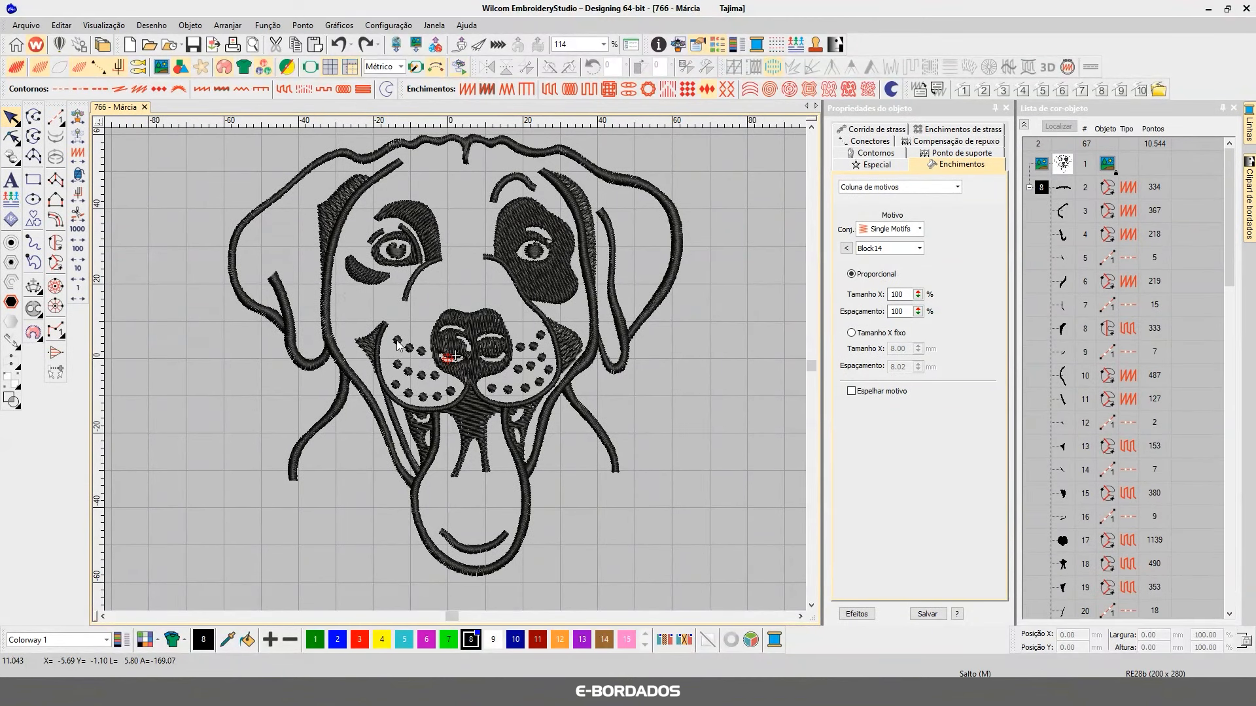
- Check the jump connectors between objects, and inspect where the tongue's inner curve falls among the whisker dots in the stitching order
key("t")
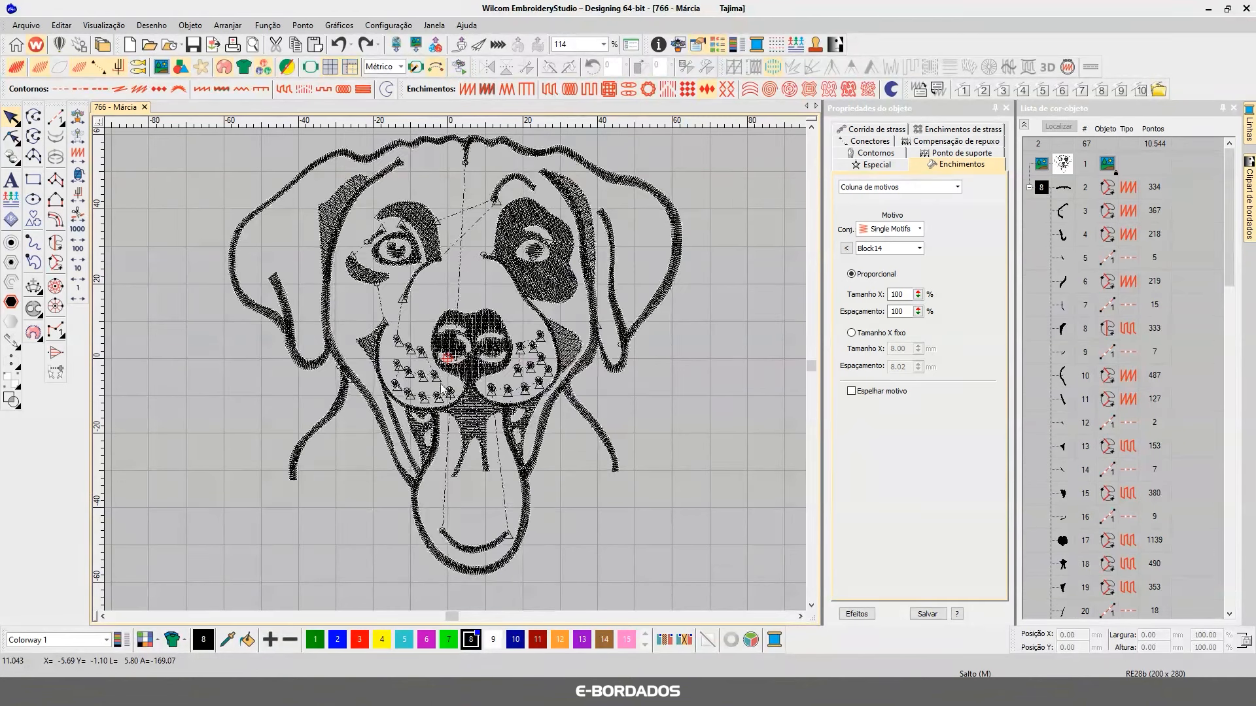
key("t")
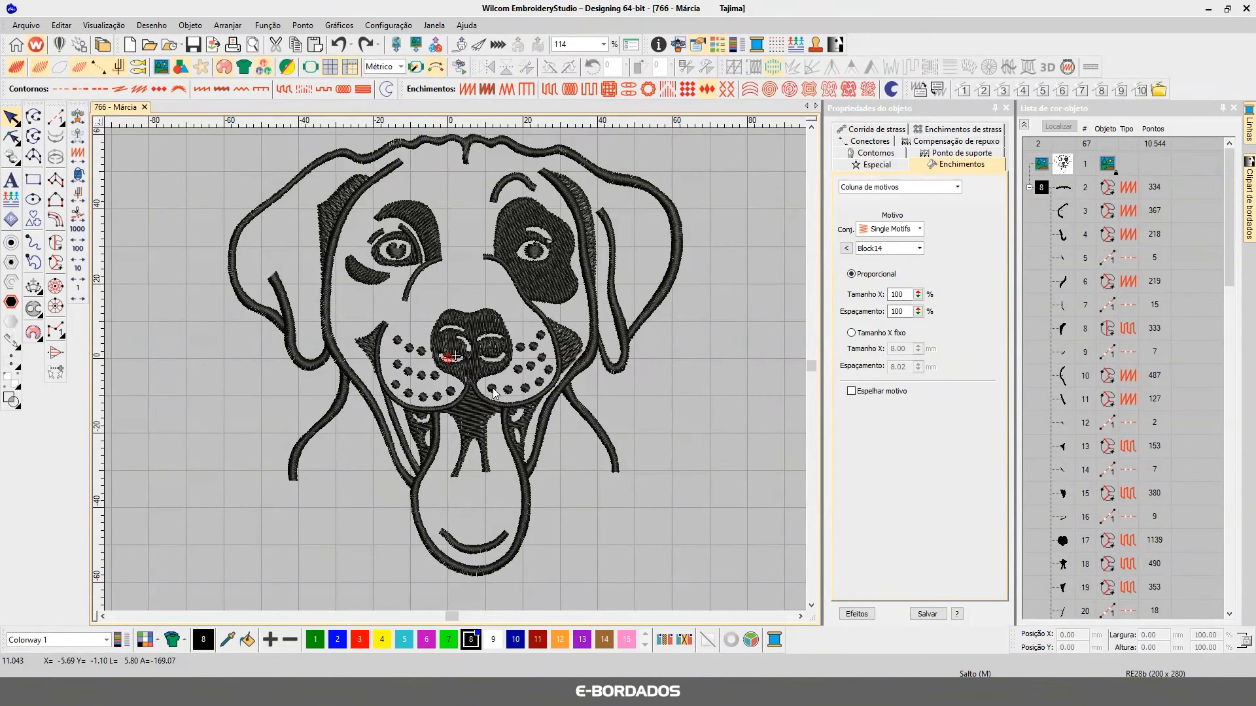
left_click(497, 543)
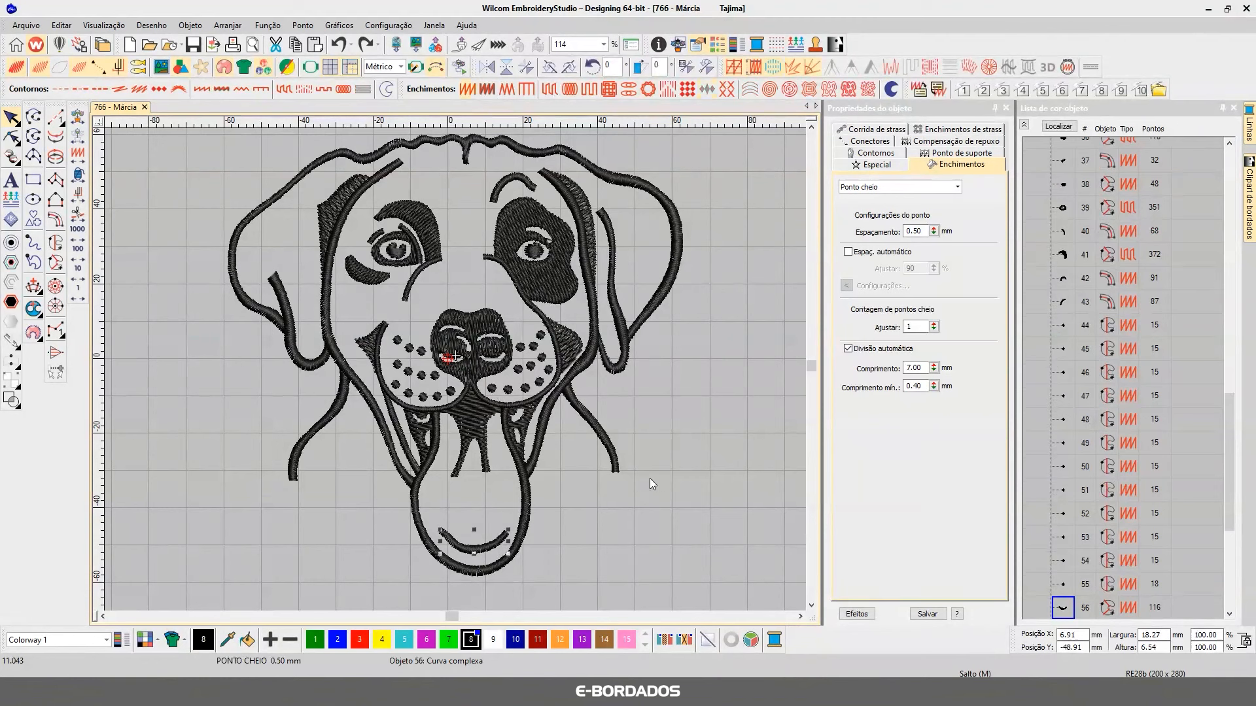
scroll(1121, 428, "down", 3)
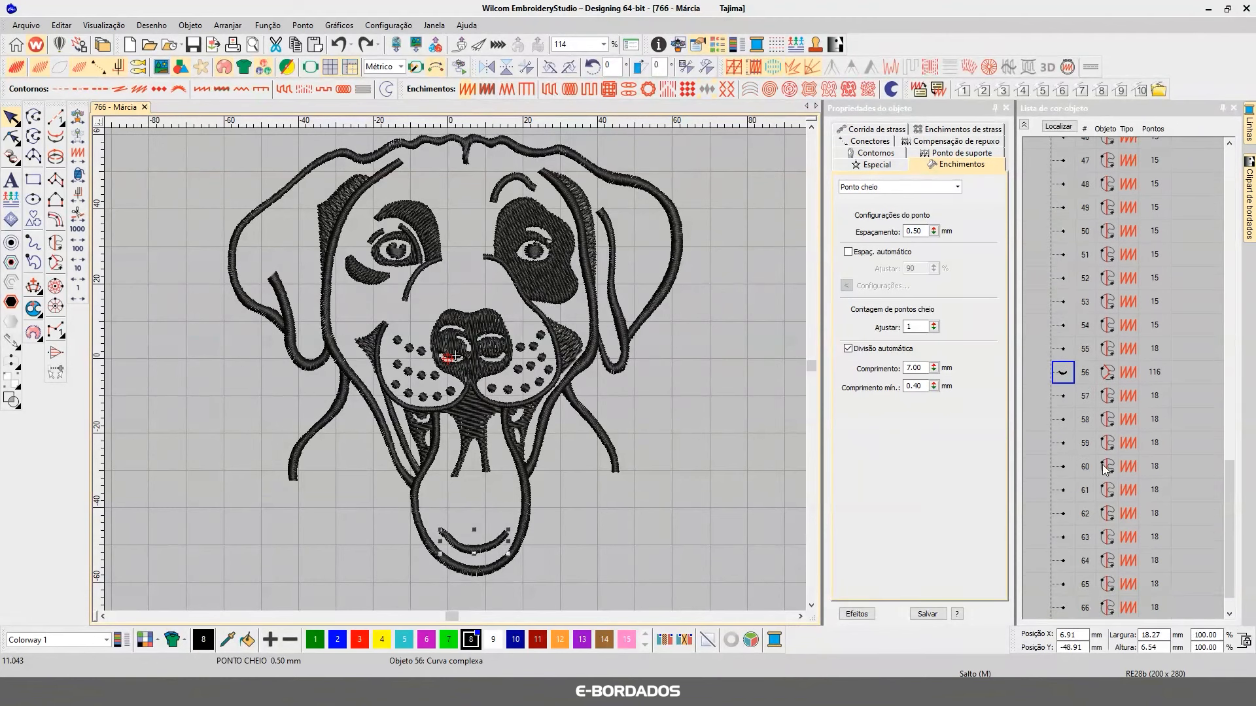
scroll(1104, 471, "up", 1)
left_click(1064, 289)
left_click(1064, 310)
left_click(1063, 451)
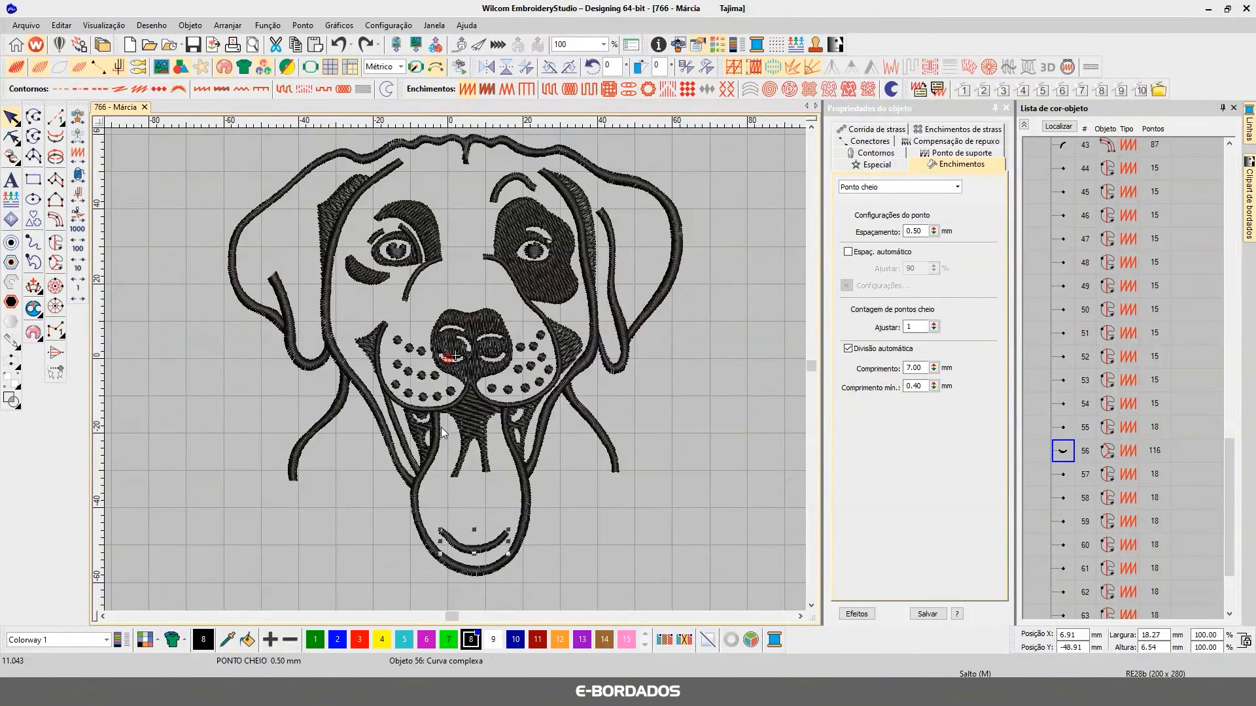
left_click(1065, 451)
left_click(1062, 479)
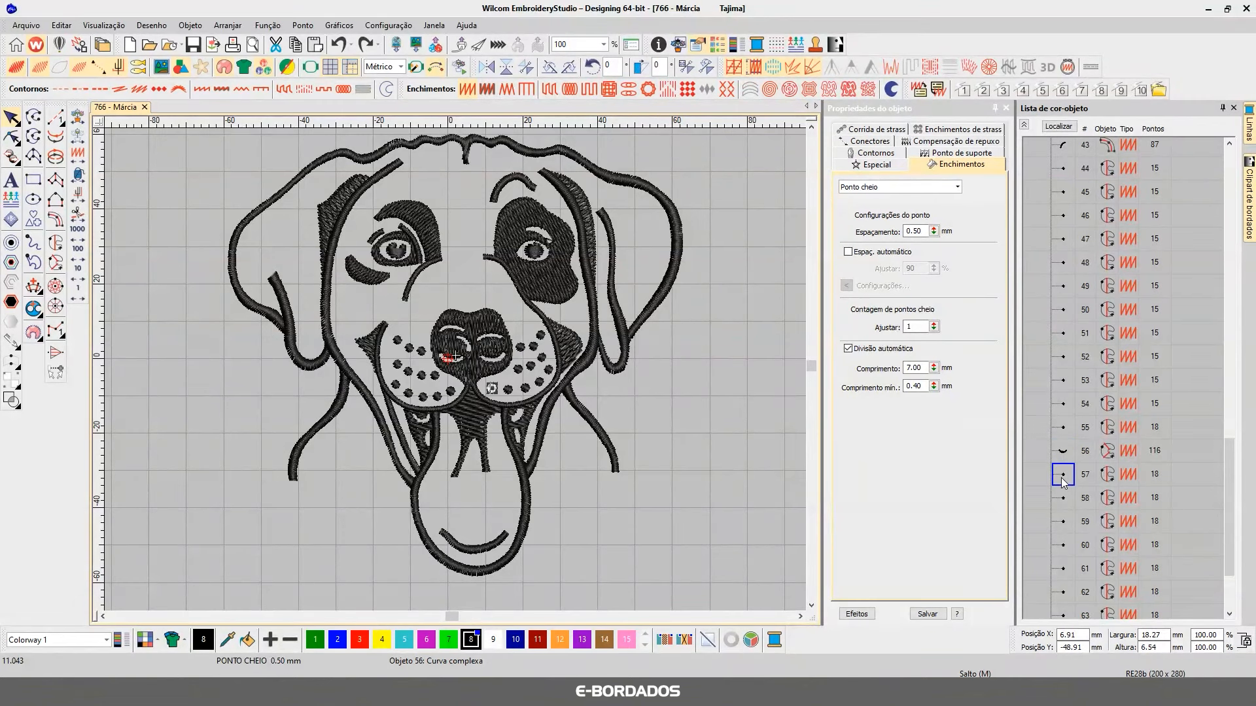
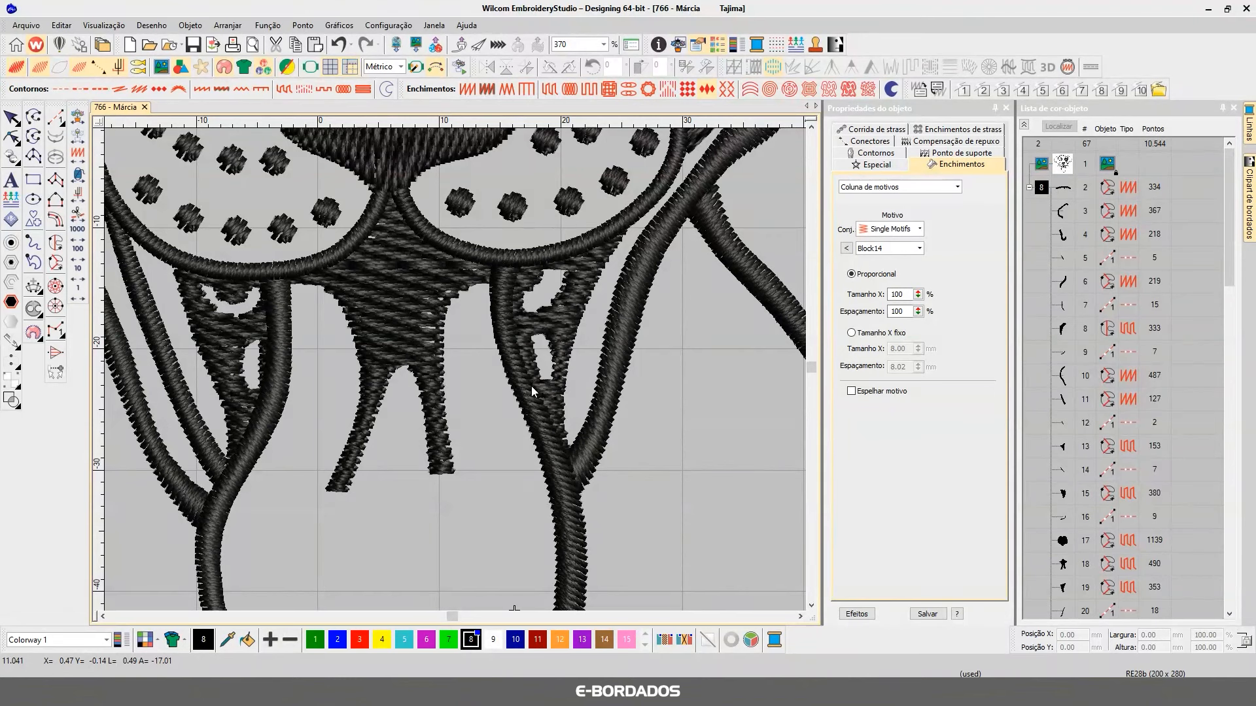
- Check the Tatami settings of the two-legged fill between the muzzle and the tongue, and clear the selection
scroll(516, 372, "down", 3)
scroll(354, 451, "up", 4)
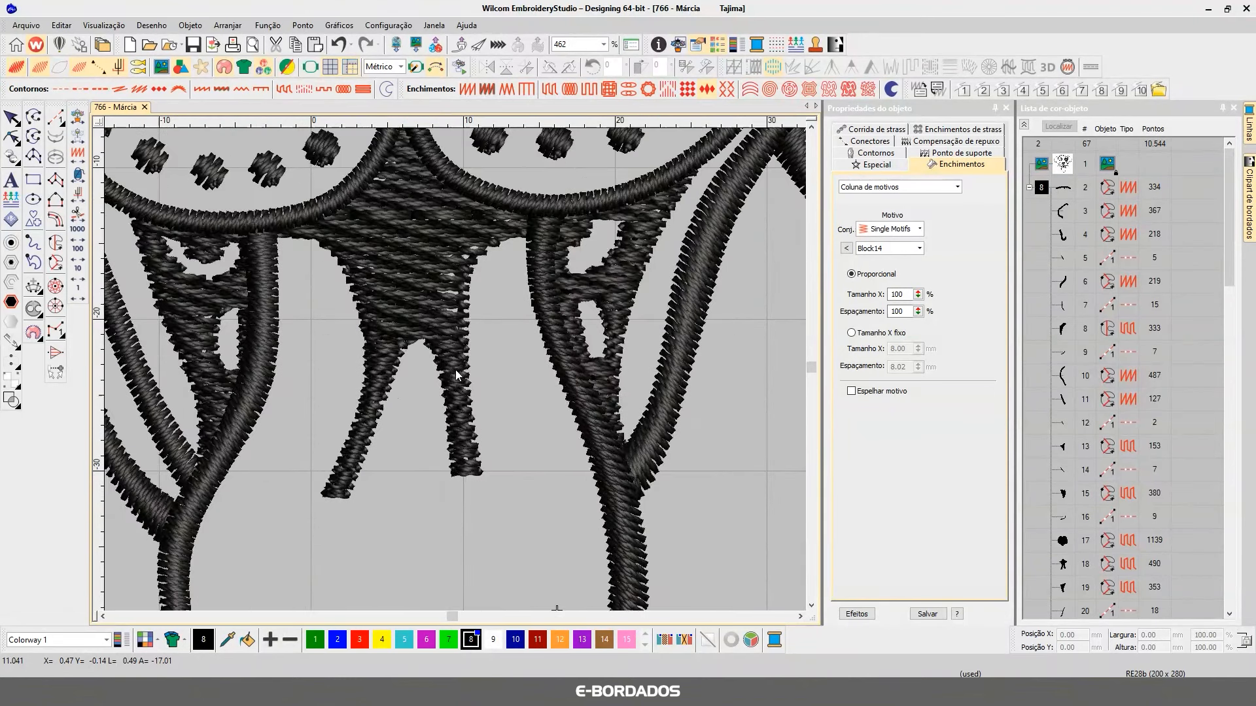
left_click(381, 370)
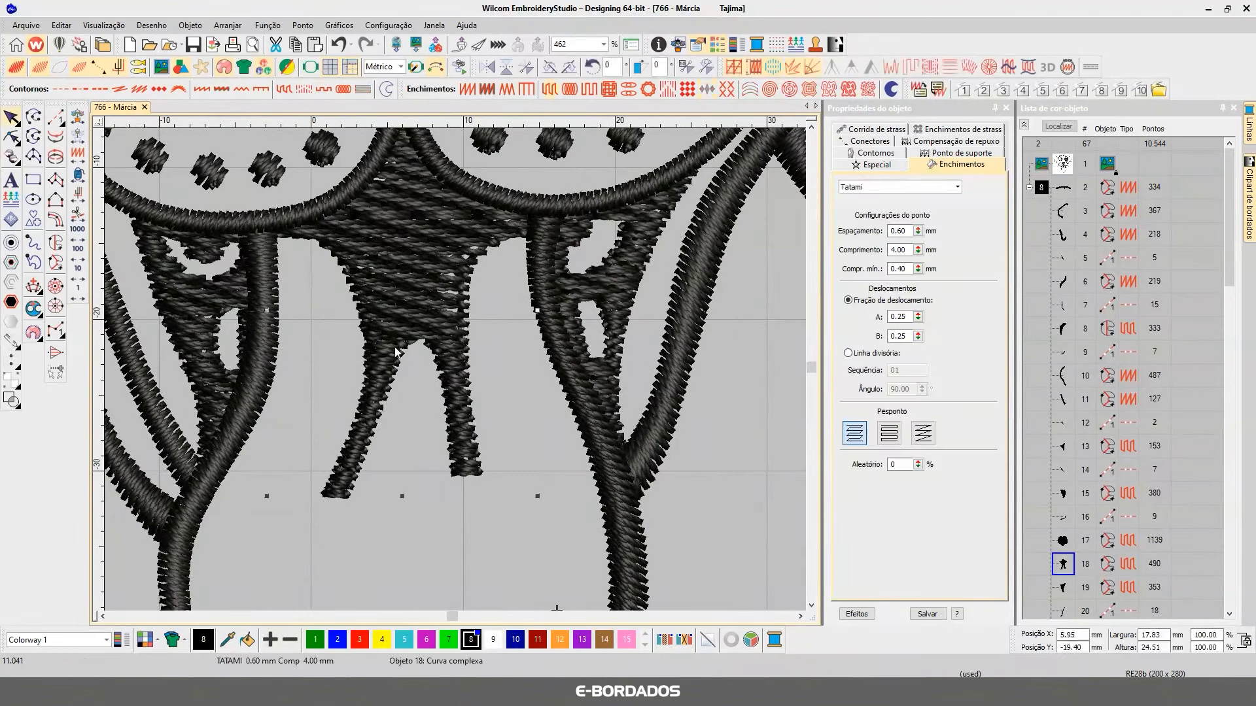
key("Escape")
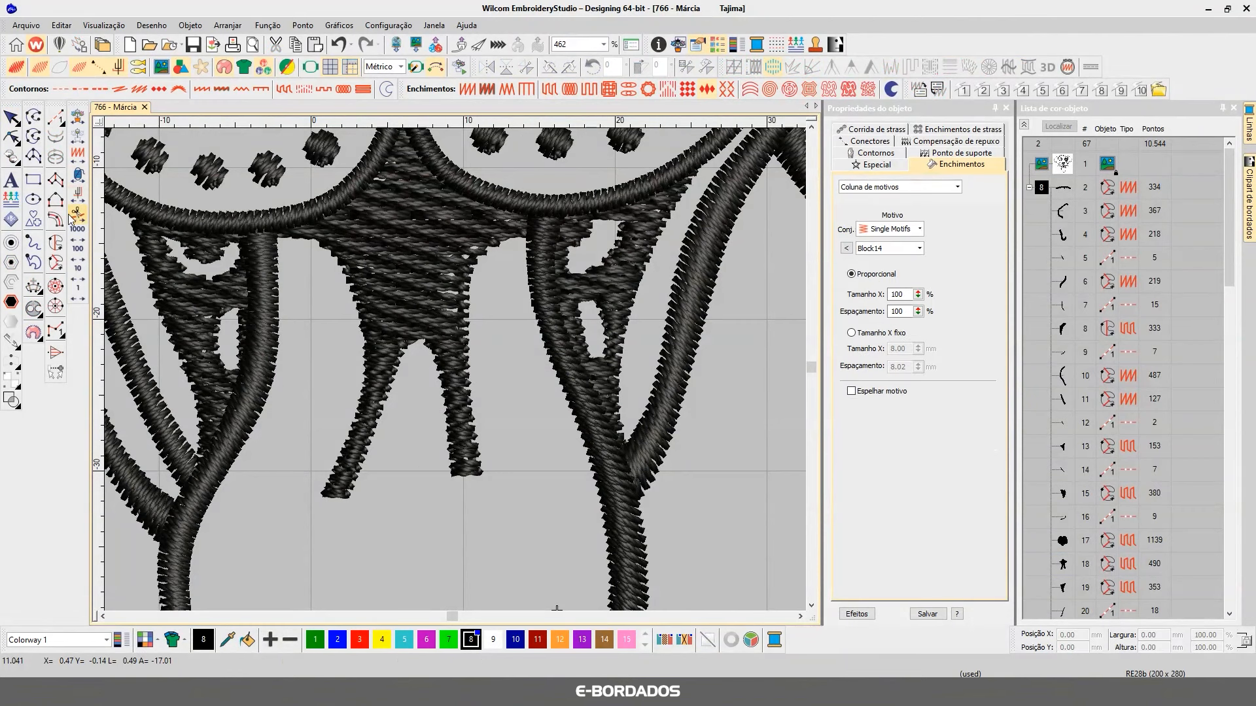
- Digitize a satin complex-curve shape about 5.5 mm wide and 11.2 mm high over the left leg of the mouth fill
left_click(57, 263)
left_click(363, 327)
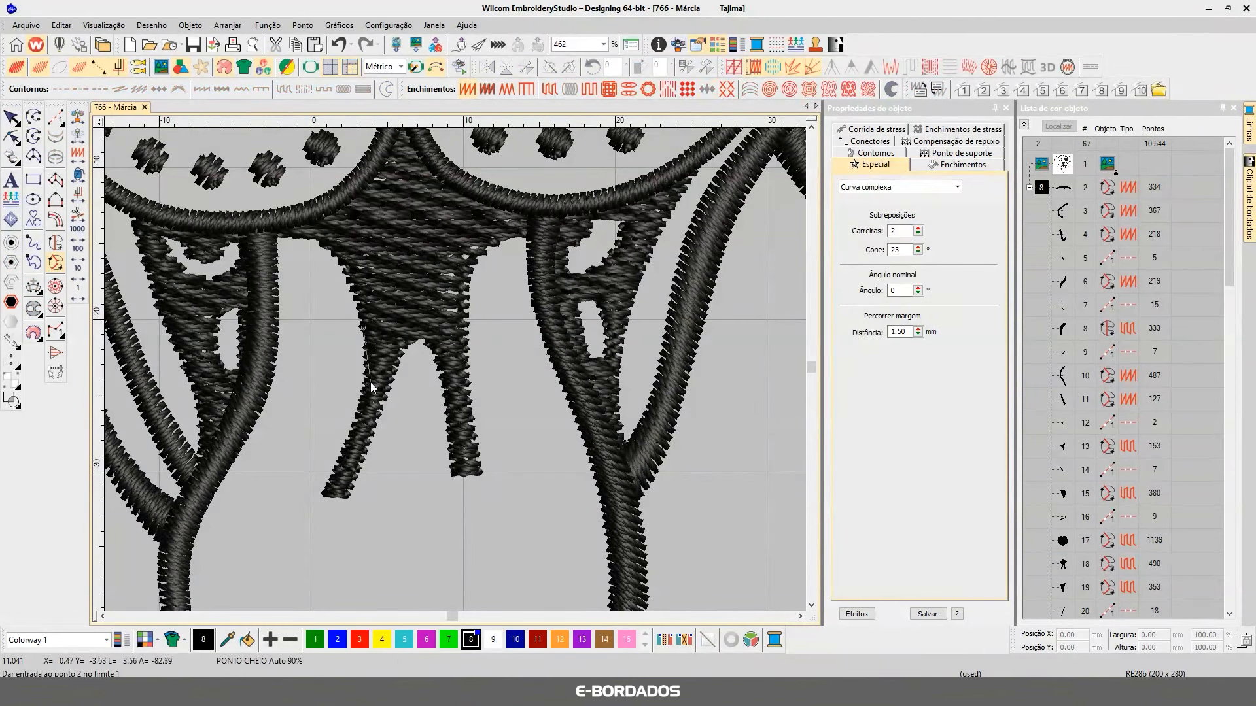
left_click(363, 395)
left_click(324, 494)
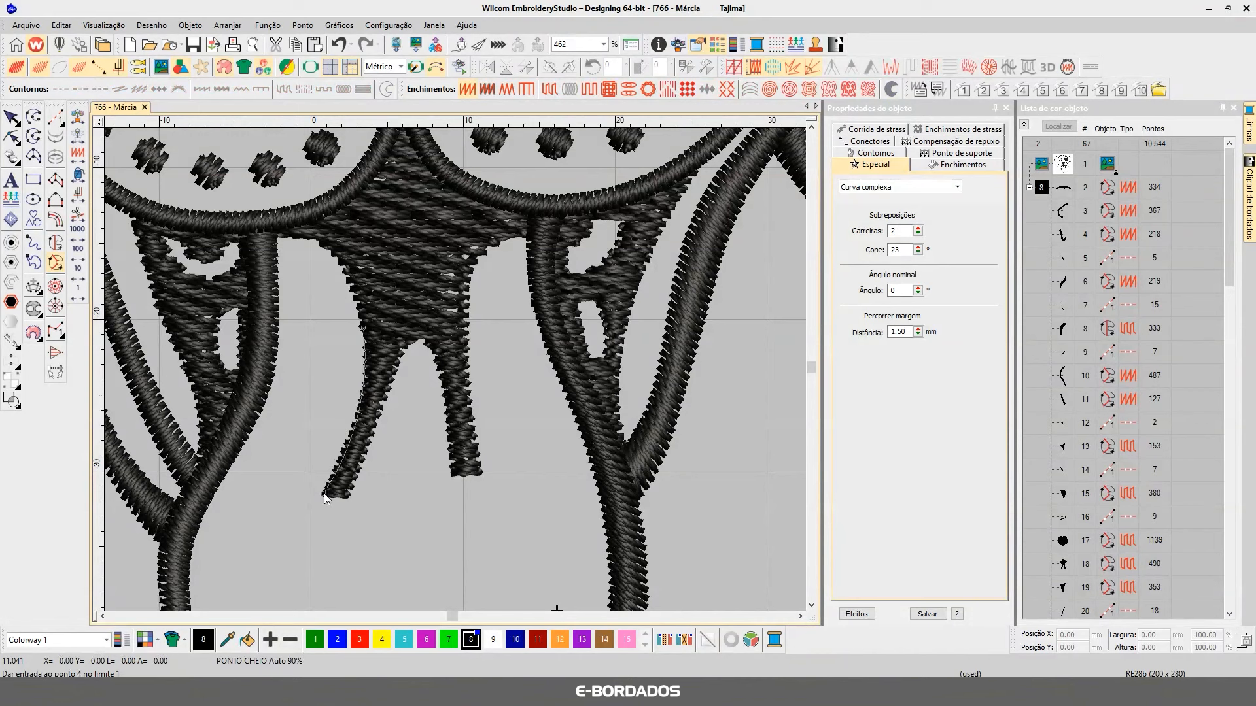
left_click(348, 497)
left_click(407, 341)
key("Return")
key("Return")
key("Return")
key("Return")
key("Return")
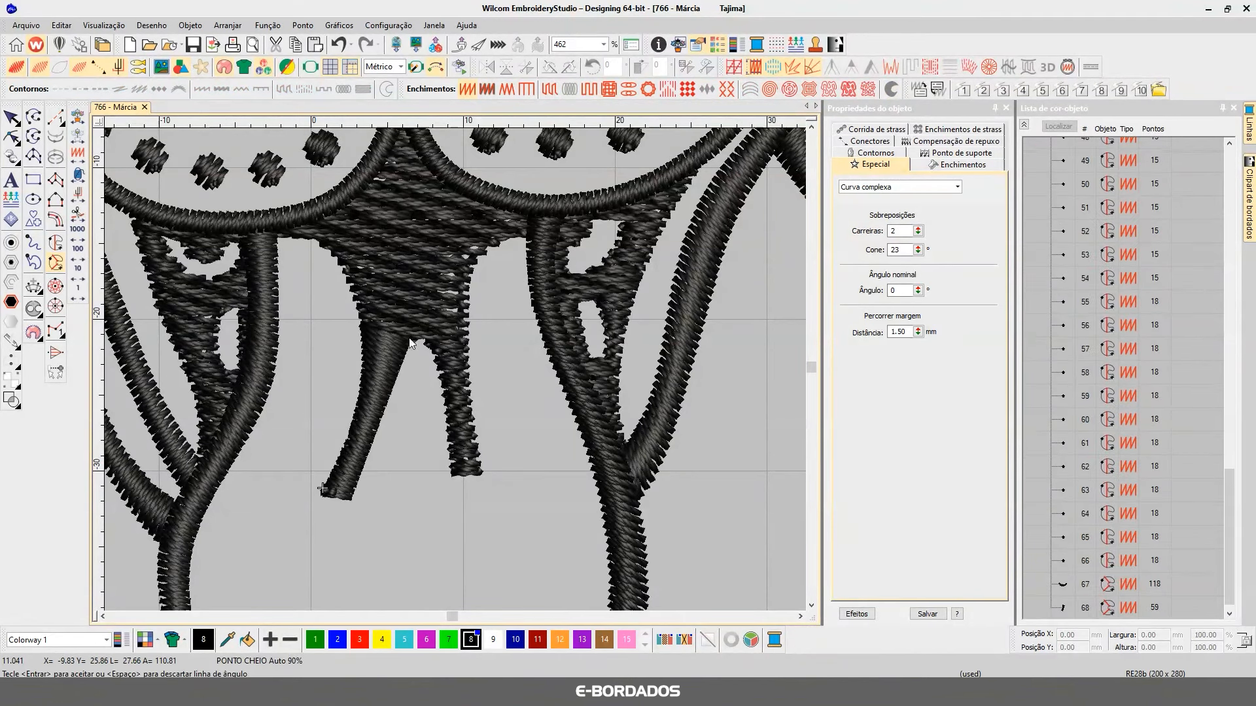
- Recolor the new satin leg shape with yellow, color 4, and compare its stitch and realistic views
left_click(11, 118)
left_click(1063, 607)
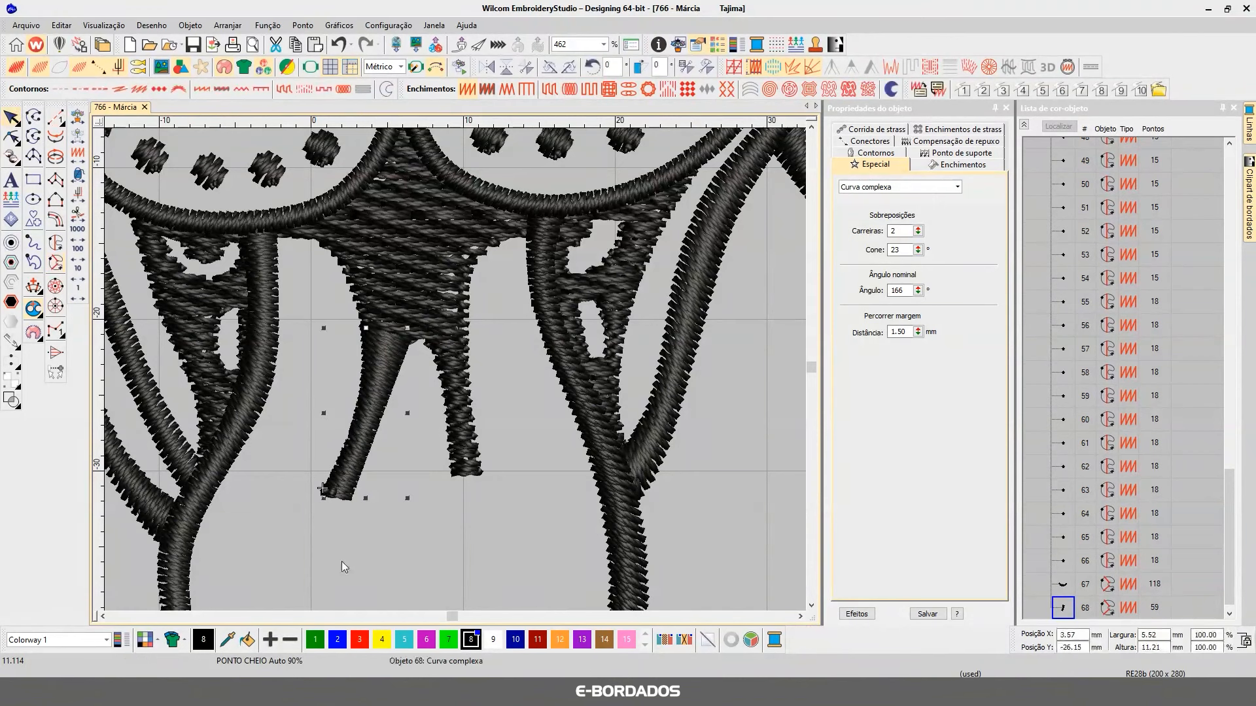
left_click(381, 639)
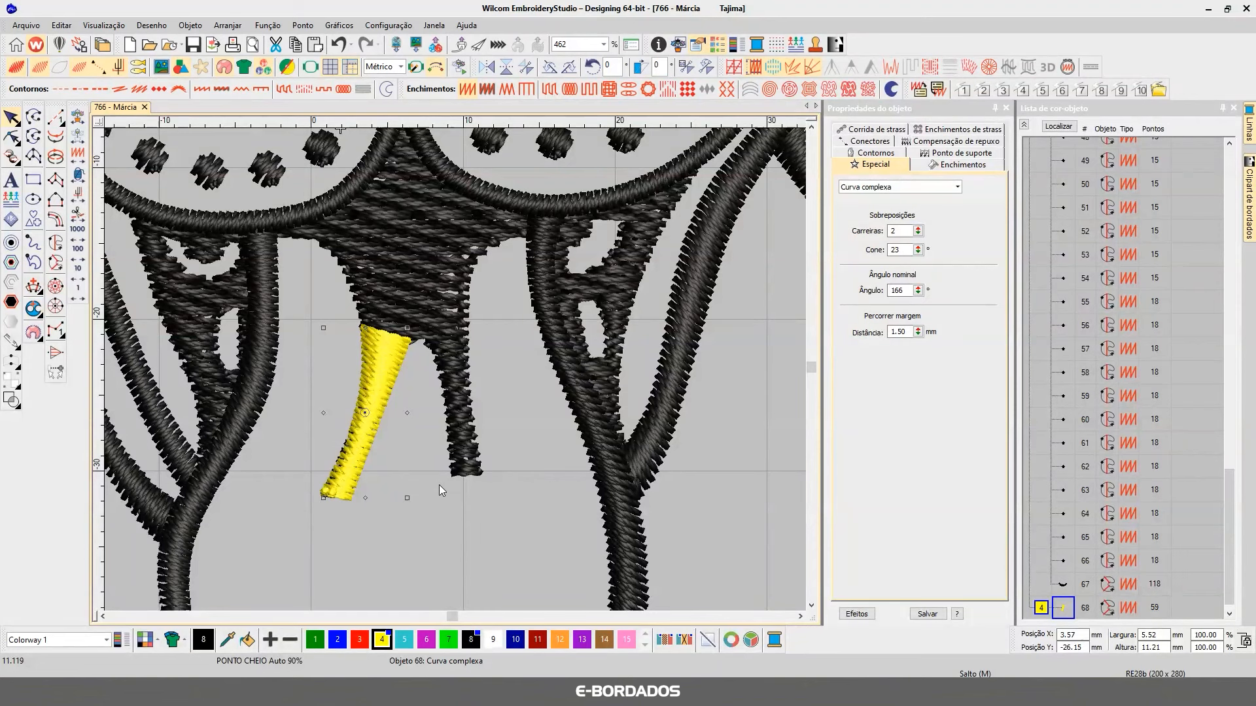
key("t")
key("t")
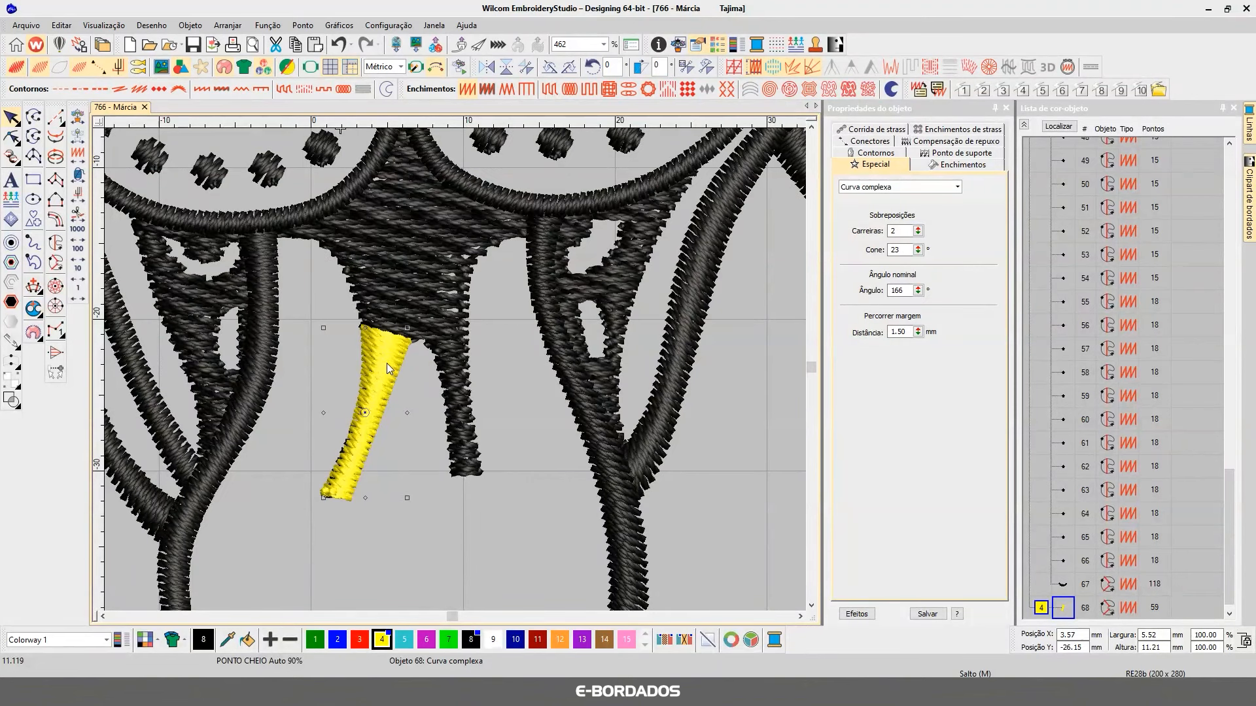
- Delete the yellow satin test shape and return to the view of the whole dog head
key("Delete")
key("shift+z")
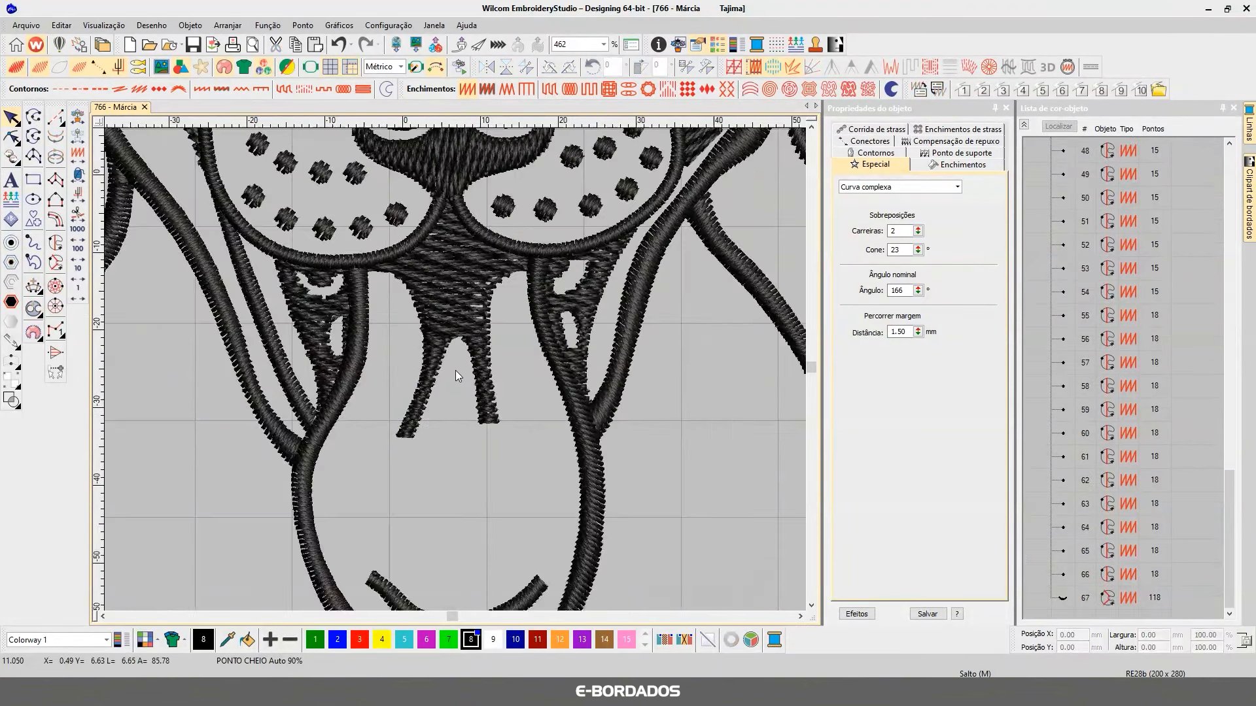
key("shift+z")
key("0")
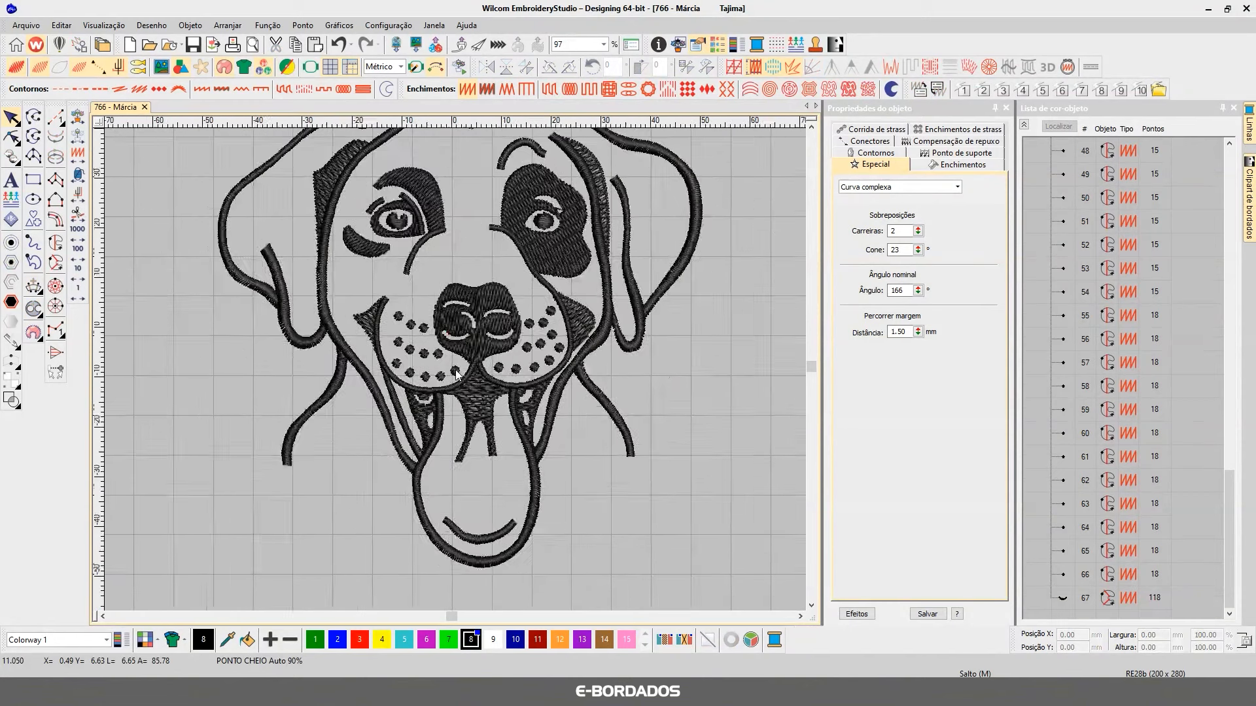
- Turn off the realistic preview and select every satin (Ponto cheio) object in the design by stitch type
key("z")
key("t")
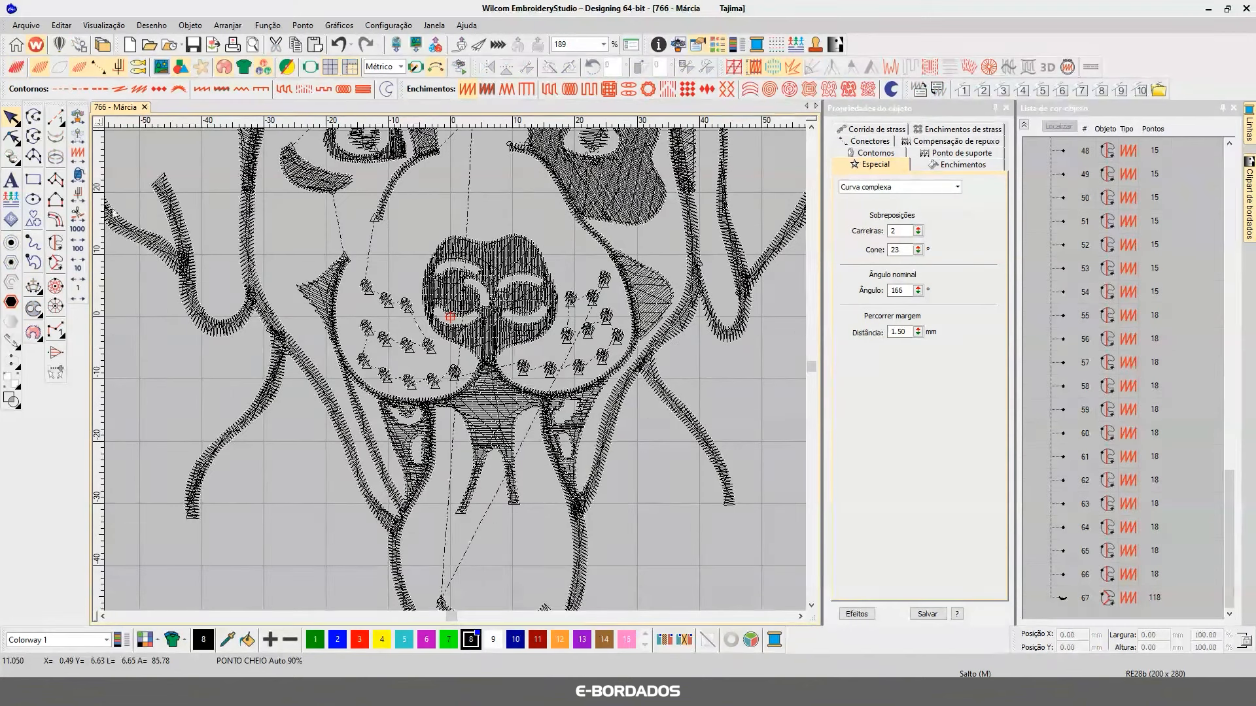
scroll(243, 244, "up", 4)
scroll(456, 370, "down", 3)
scroll(452, 367, "down", 2)
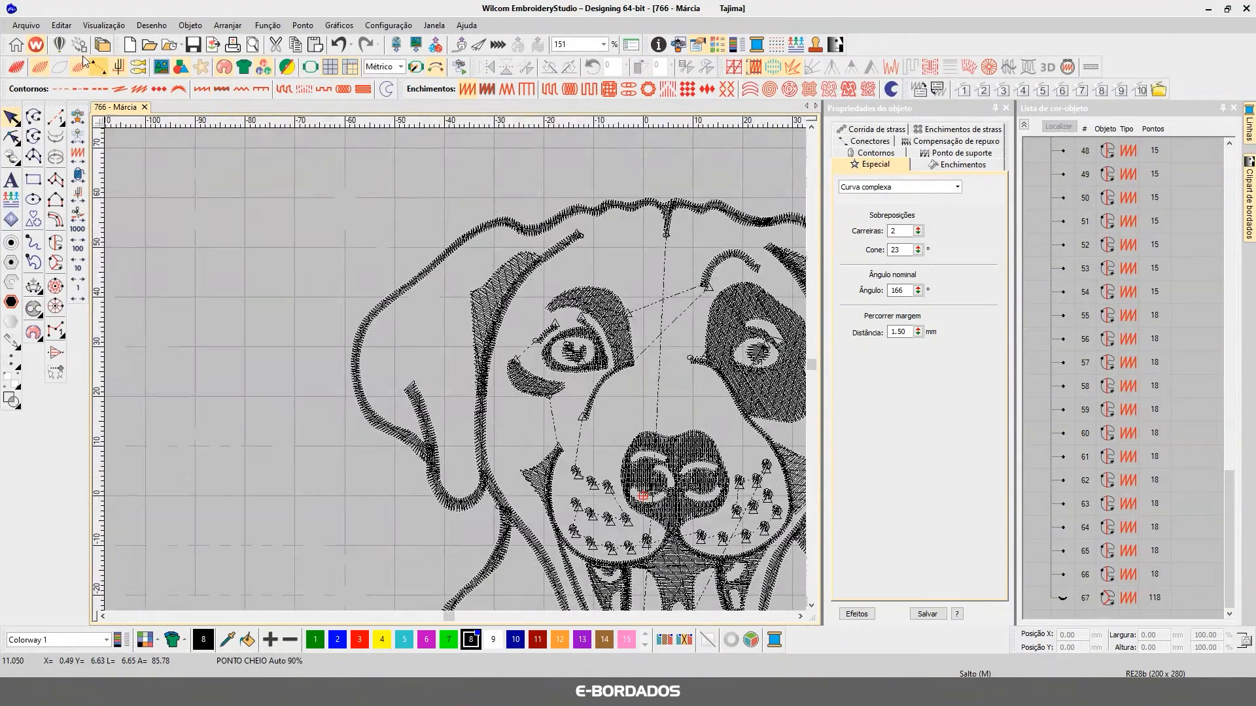
left_click(61, 24)
left_click(118, 233)
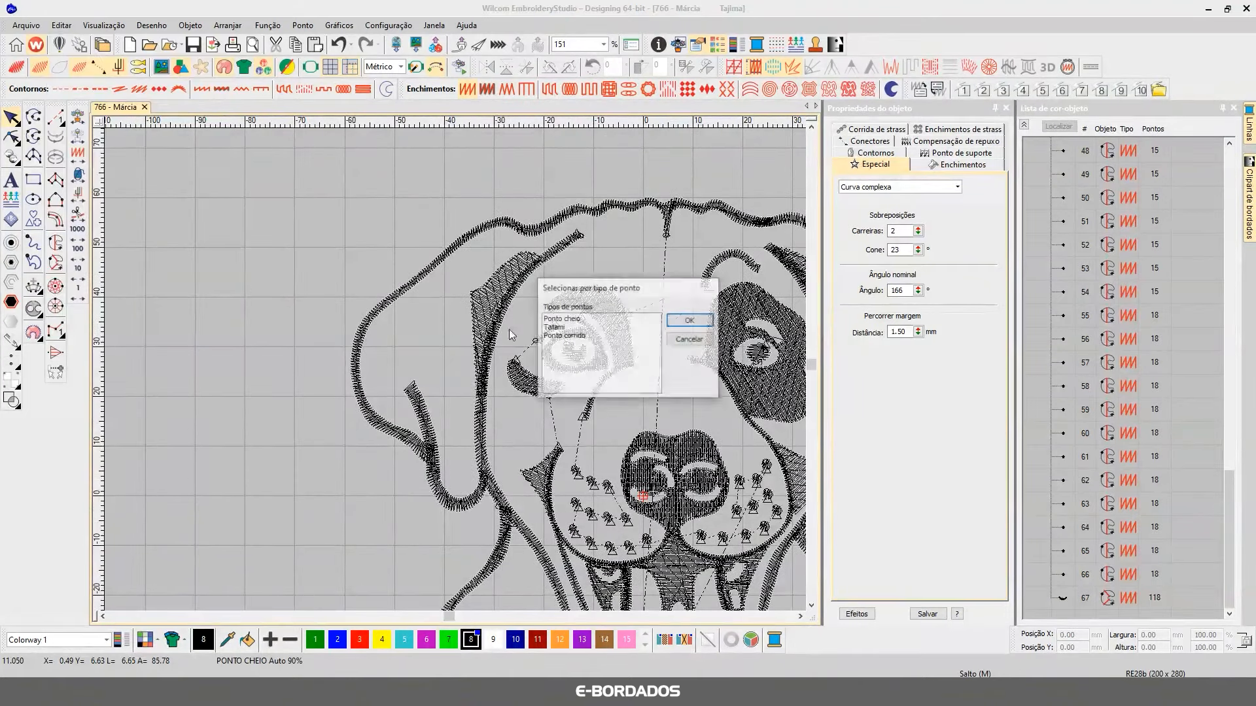
left_click(586, 320)
left_click(690, 319)
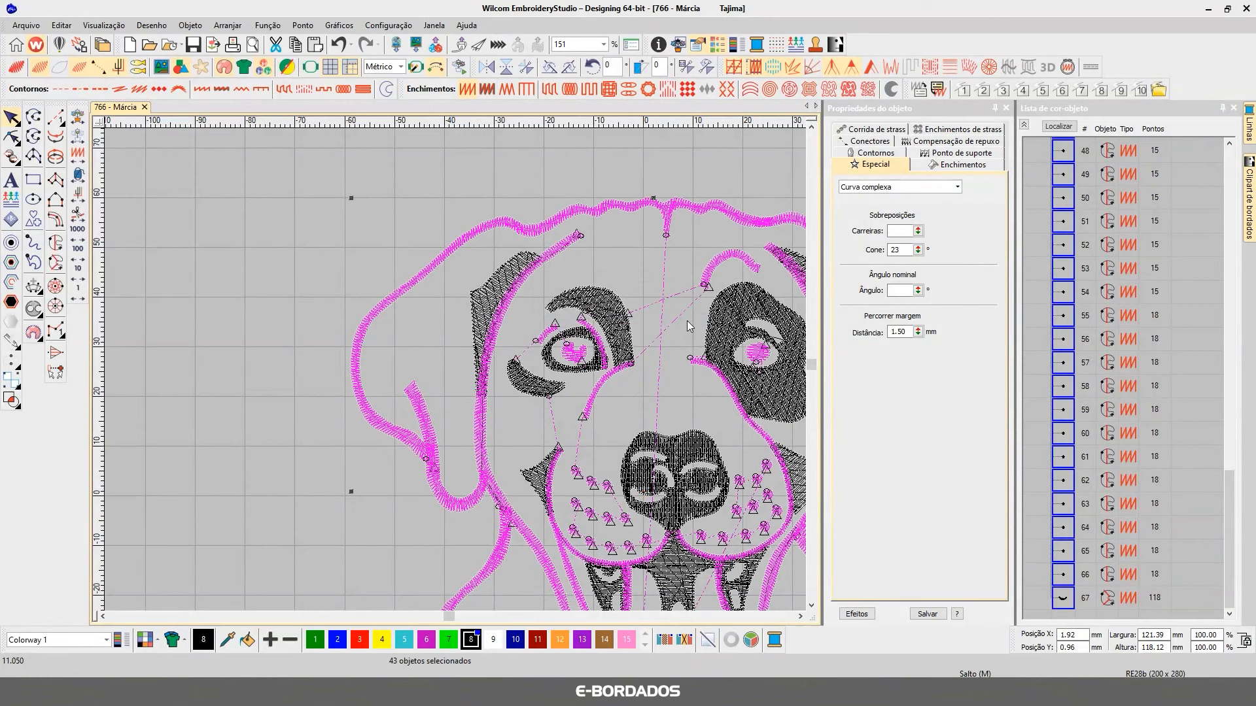
- Isolate the curved satin neck line below the hanging ear, object 6, and fit it to the view
key("Escape")
key("b")
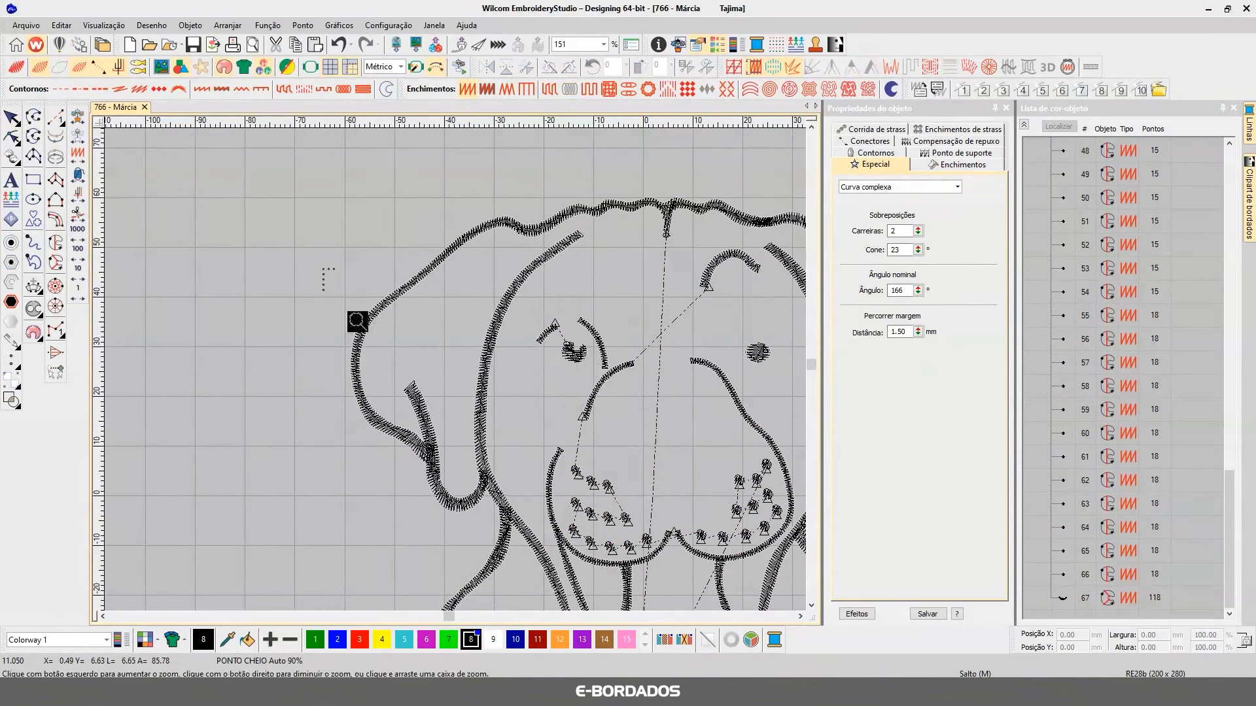
left_click_drag(325, 274, 589, 518)
scroll(458, 376, "down", 1)
scroll(465, 432, "up", 1)
scroll(455, 370, "up", 3)
left_click(373, 331)
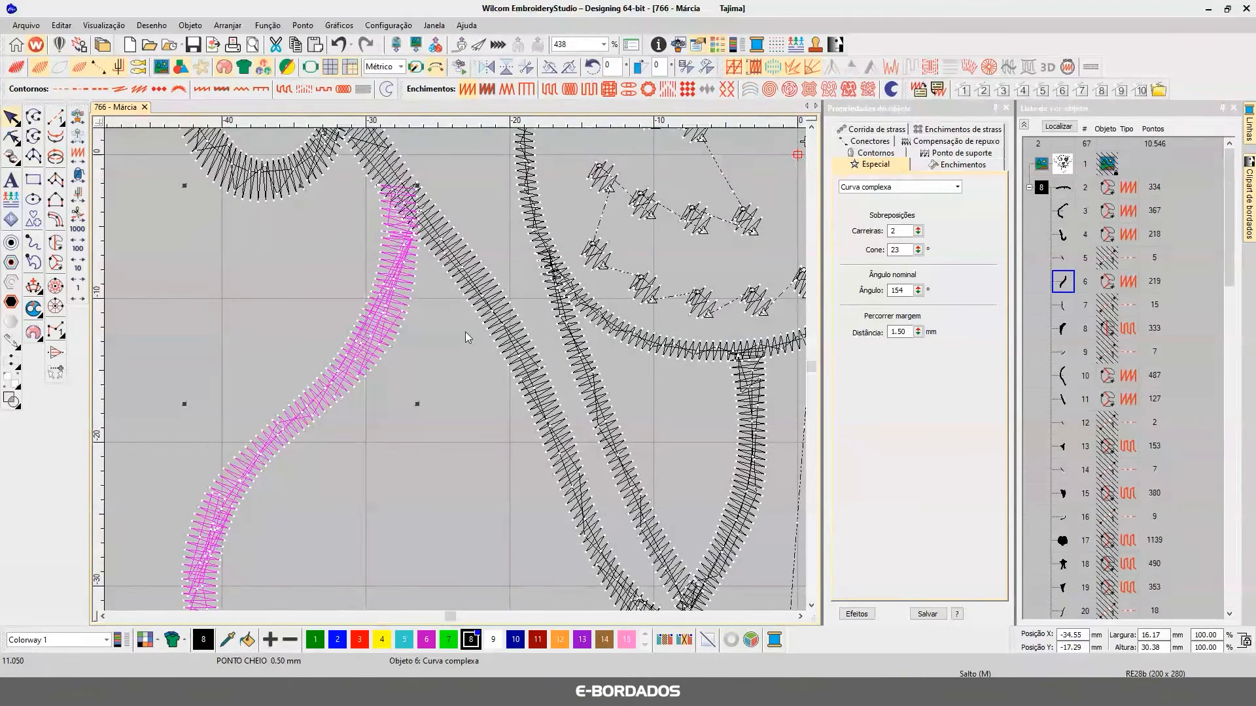
key("shift+s")
key("shift+0")
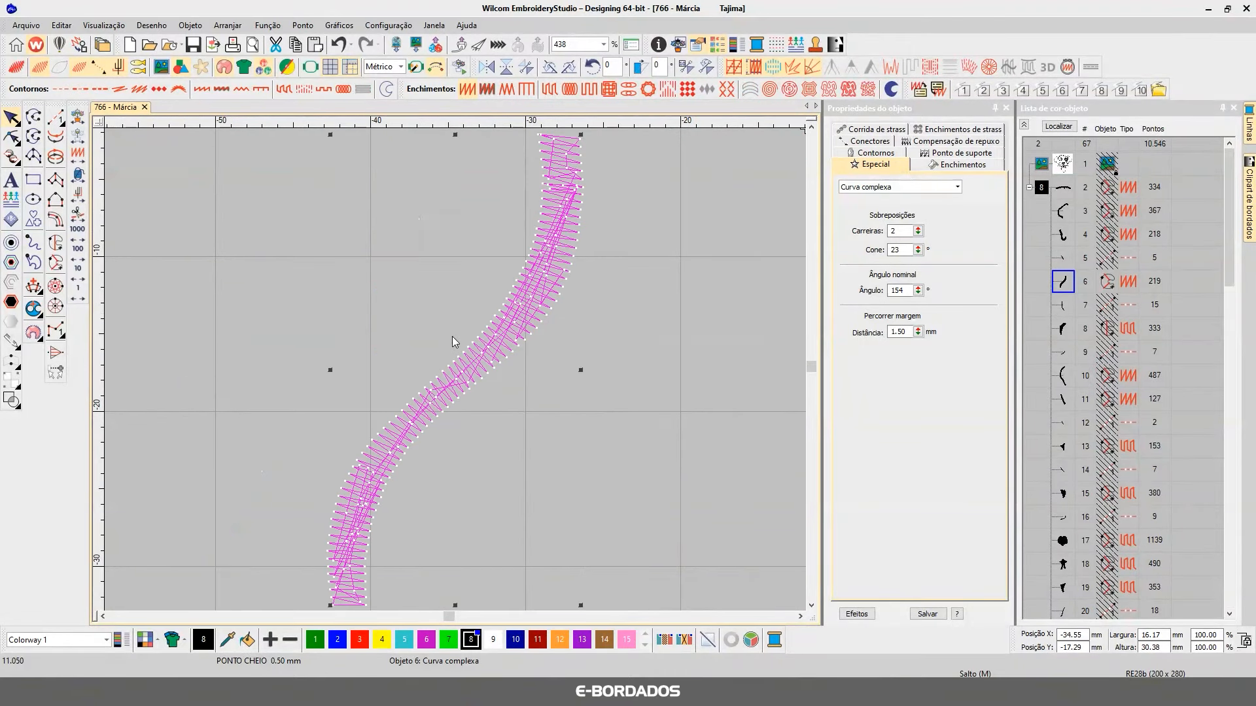
left_click(602, 314)
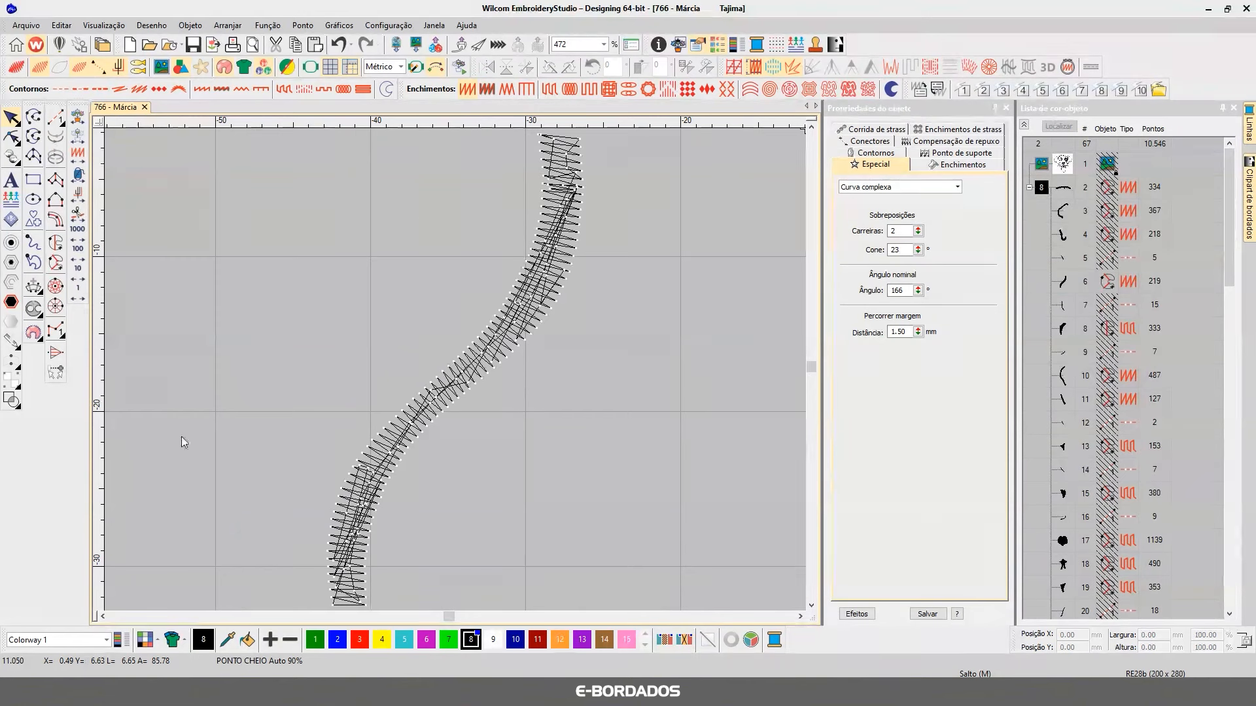
- Travel through the stitching sequence to the first stitches of the isolated satin neck line
left_click(72, 239)
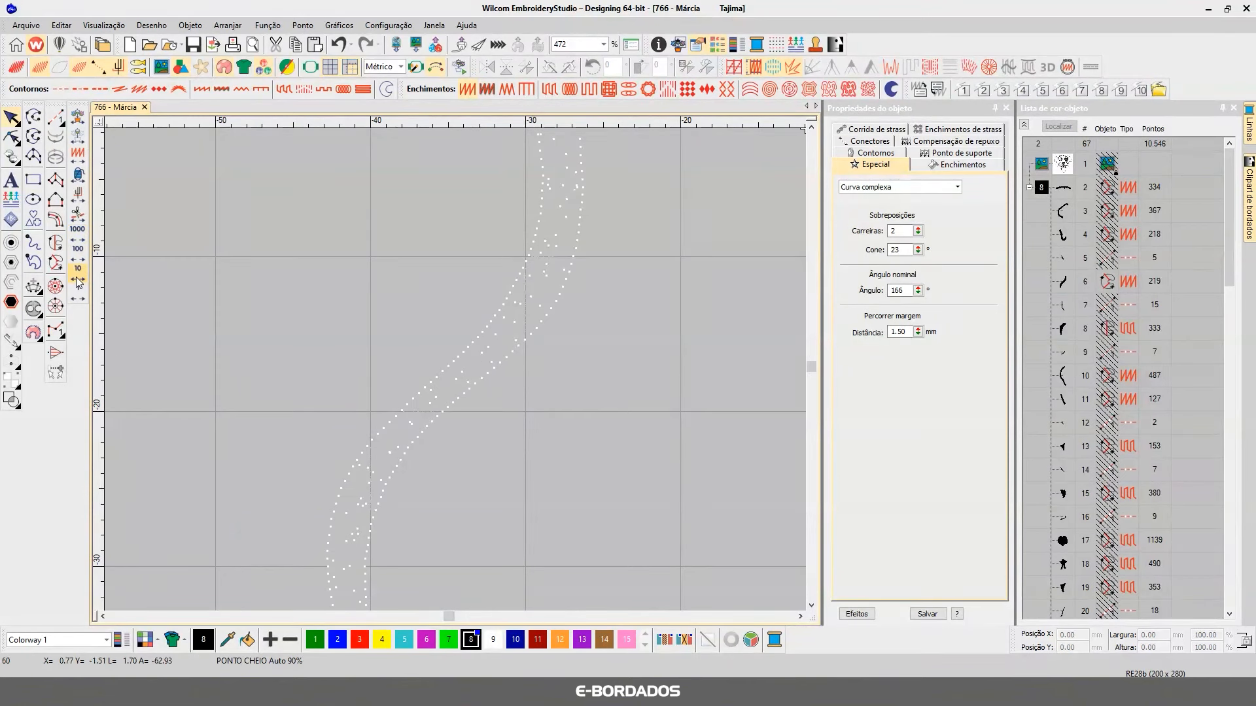
right_click(77, 292)
right_click(78, 292)
right_click(77, 292)
right_click(75, 275)
right_click(76, 275)
right_click(76, 276)
right_click(76, 276)
right_click(76, 275)
right_click(76, 276)
right_click(76, 275)
right_click(76, 275)
right_click(76, 275)
right_click(76, 276)
right_click(76, 275)
right_click(76, 275)
right_click(76, 276)
right_click(76, 275)
right_click(76, 276)
right_click(75, 271)
right_click(74, 256)
right_click(75, 256)
right_click(75, 256)
right_click(74, 256)
right_click(75, 257)
left_click(75, 256)
left_click(79, 274)
left_click(79, 273)
left_click(79, 273)
right_click(79, 295)
right_click(79, 295)
right_click(79, 295)
right_click(80, 295)
right_click(80, 295)
right_click(79, 295)
right_click(79, 295)
right_click(79, 295)
- Step stitch by stitch through the neck line's underlay up to the start of its satin covering stitches
key("Right")
key("Right")
key("Right")
key("Right")
key("Right")
key("Right")
key("Right")
key("Right")
key("Right")
key("Left")
key("Left")
key("Left")
key("Left")
key("Left")
key("Left")
key("Right")
key("Right")
key("Right")
key("Right")
key("Right")
key("Right")
key("Right")
key("Right")
key("Right")
key("Right")
key("Right")
key("Right")
key("Right")
key("Right")
key("Right")
key("Right")
key("Right")
key("Right")
key("Right")
key("Right")
key("Right")
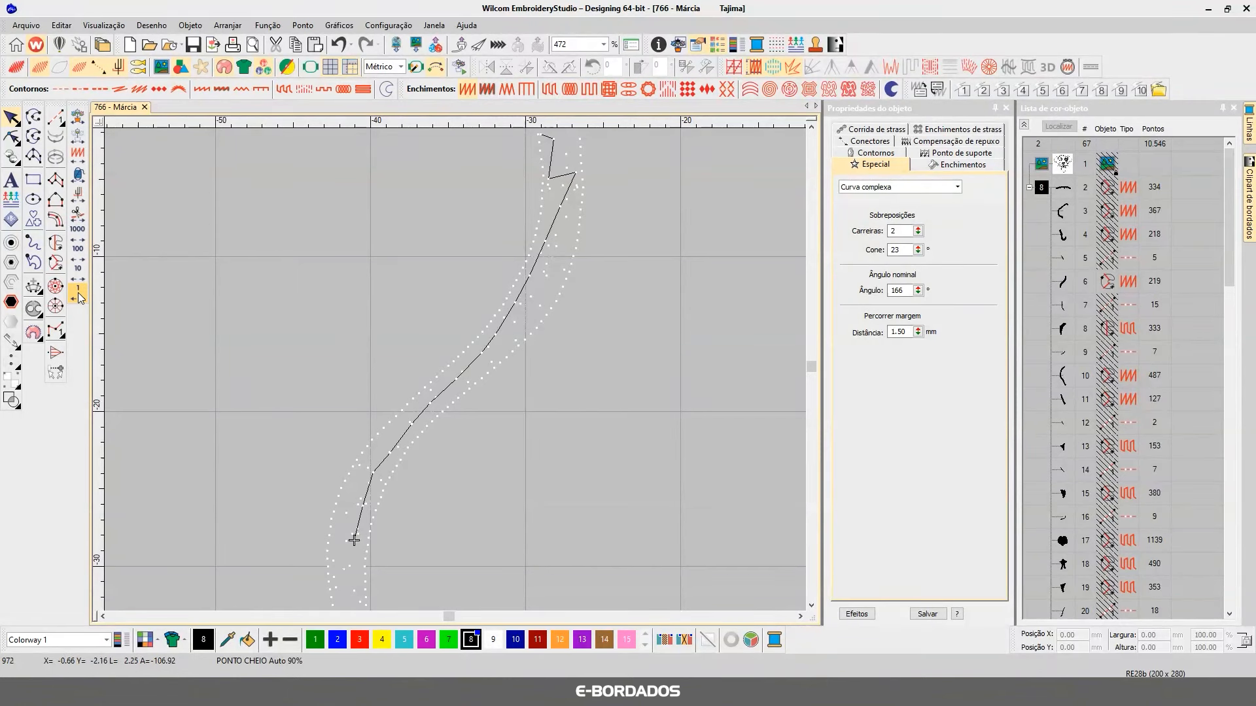
key("Right")
key("Right")
key("Right")
key("Right")
key("Right")
key("Right")
key("Right")
key("Right")
key("Right")
key("Right")
key("Right")
key("Right")
key("Right")
key("Right")
key("Right")
key("Right")
key("Right")
key("Right")
key("Right")
key("Right")
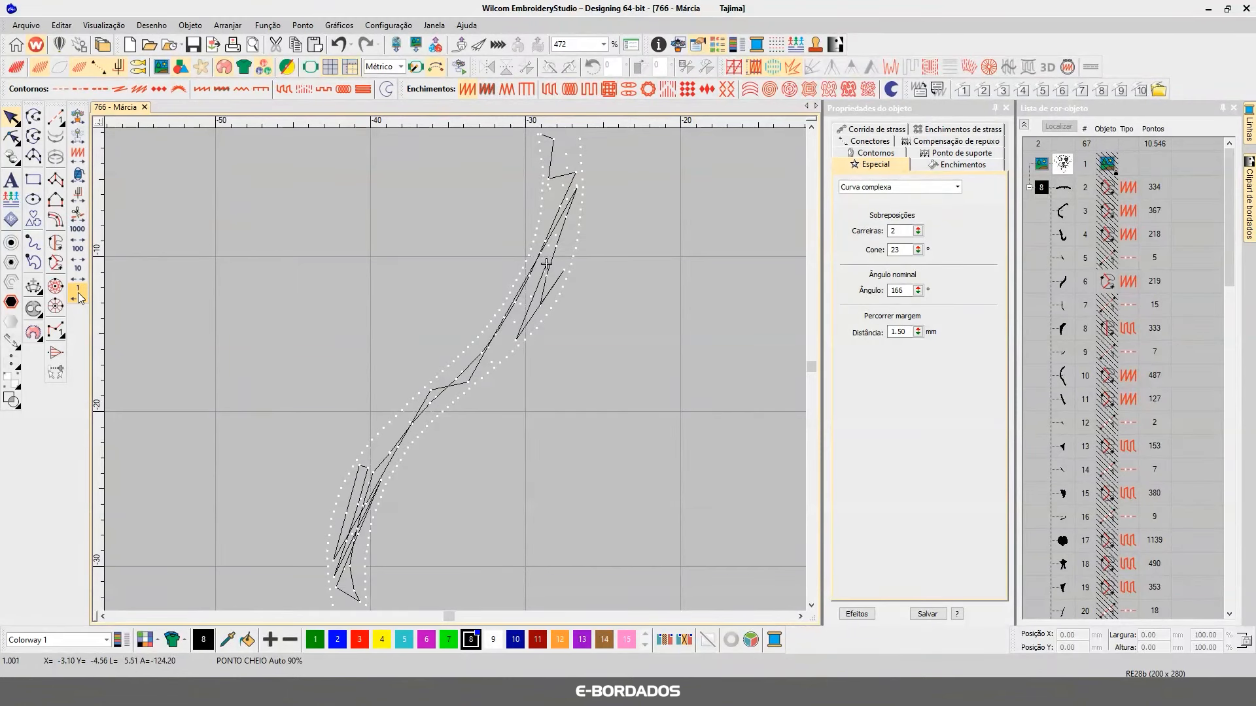
key("Right")
key("Right")
key("Right")
key("Right")
key("Right")
key("Right")
key("Right")
key("Right")
key("Right")
key("Right")
key("Right")
key("Right")
key("Right")
key("Right")
key("Right")
key("Right")
key("Right")
key("Right")
key("Right")
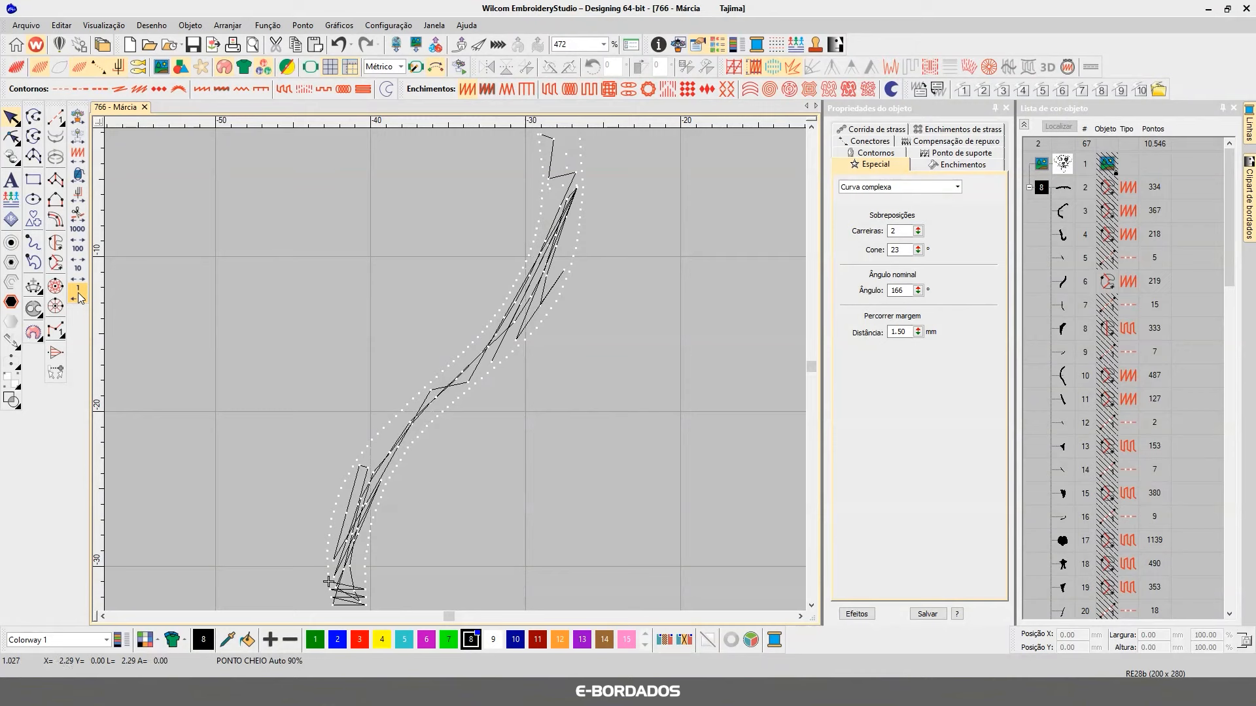
key("Left")
key("Left")
key("Left")
key("Left")
key("Left")
key("Left")
key("Left")
key("Left")
key("Left")
key("Left")
key("Left")
key("Left")
key("Left")
key("Left")
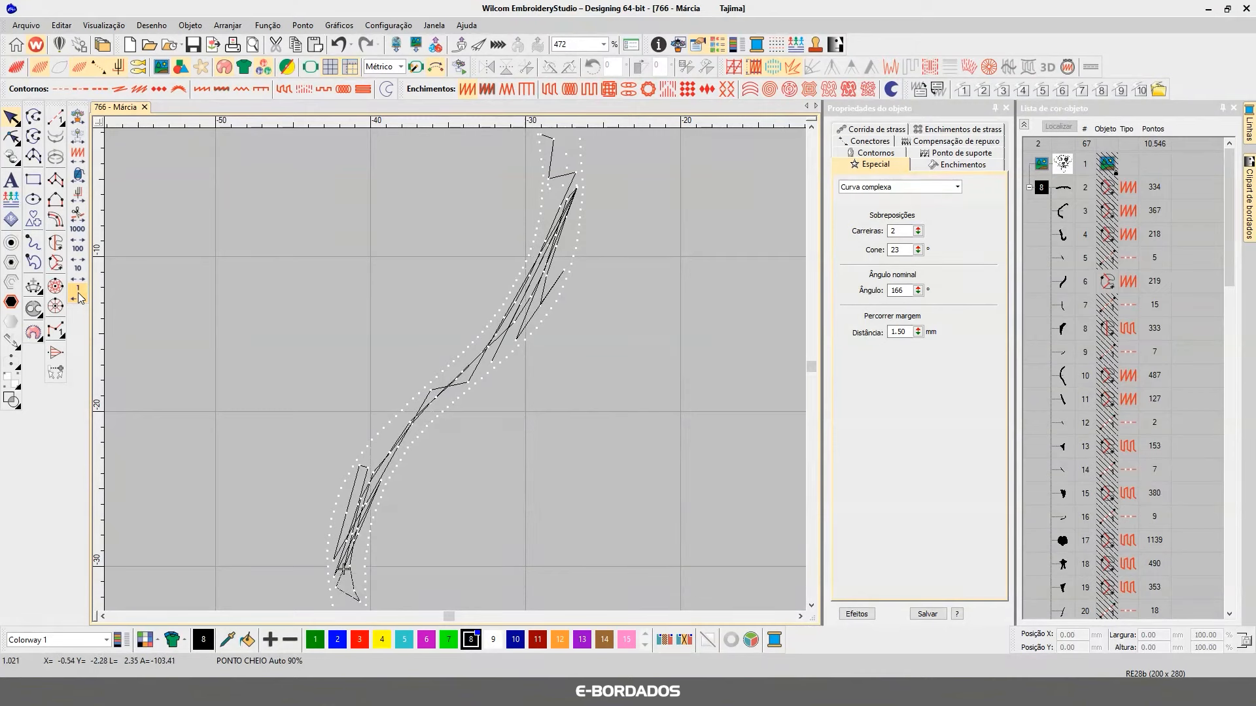
- Switch the satin neck line's first zigzag underlay to be generated by segment
left_click(526, 292)
left_click(958, 152)
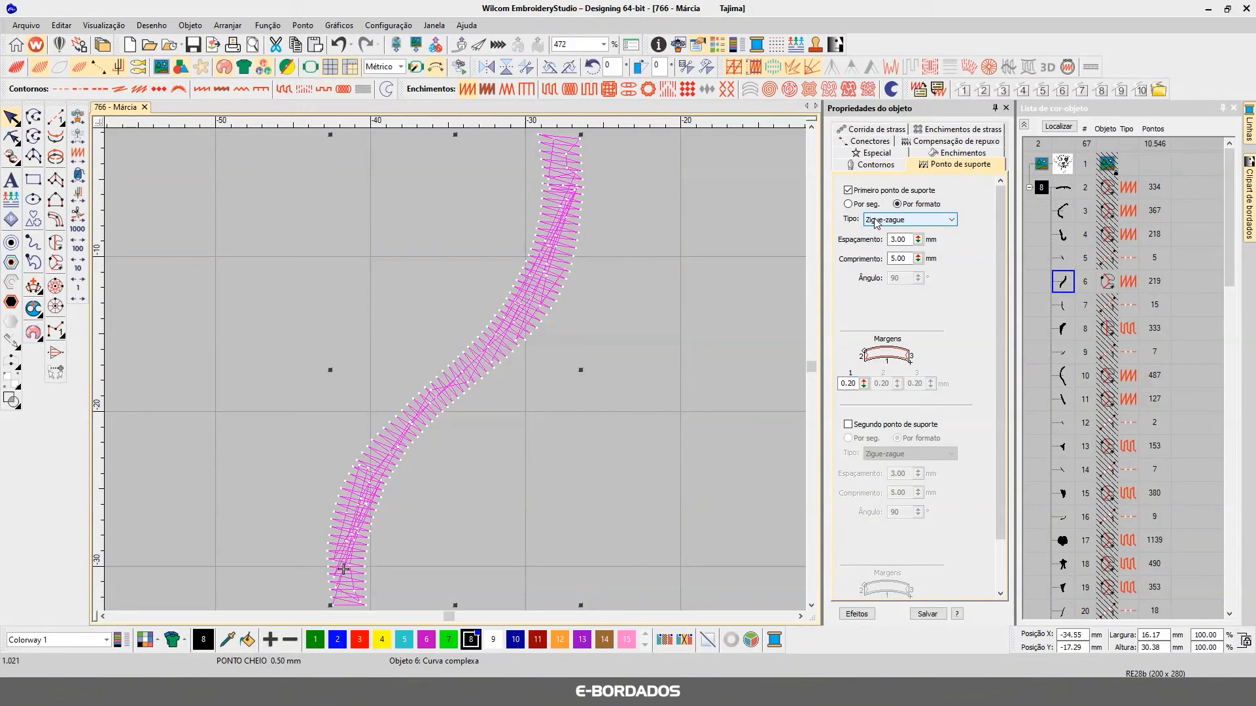
left_click(848, 204)
left_click(616, 272)
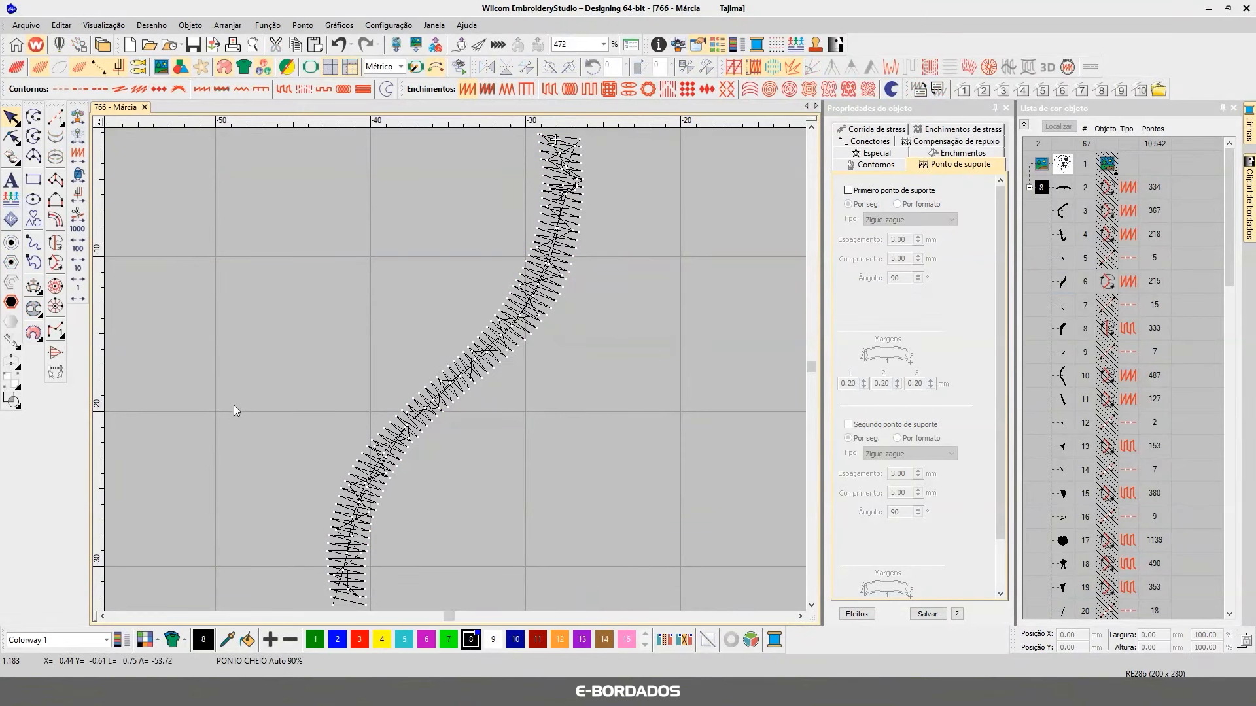
- Travel back through the stitching sequence to the beginning of the satin neck line's by-segment underlay
left_click(77, 281)
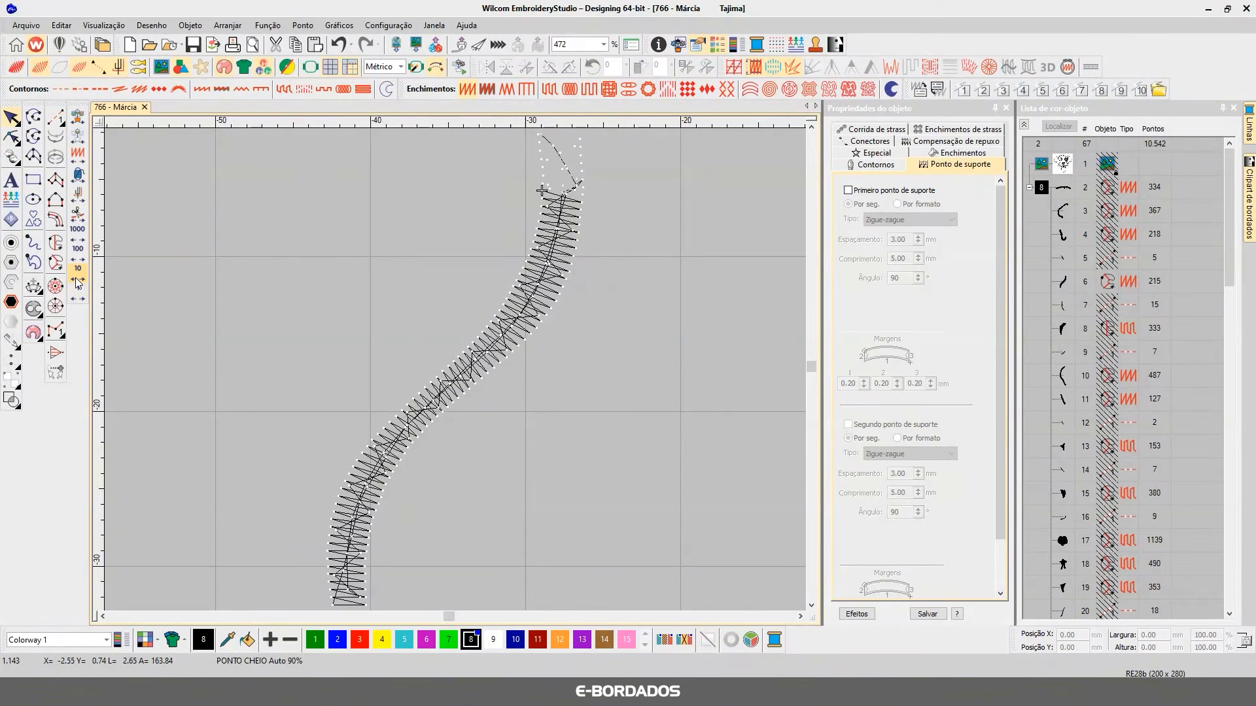
left_click(77, 283)
left_click(77, 282)
left_click(78, 282)
left_click(78, 282)
left_click(78, 283)
left_click(77, 282)
left_click(78, 282)
left_click(77, 282)
left_click(78, 282)
left_click(78, 282)
right_click(77, 301)
right_click(77, 301)
right_click(78, 302)
right_click(78, 302)
left_click(78, 302)
left_click(78, 302)
left_click(78, 302)
left_click(78, 301)
left_click(77, 301)
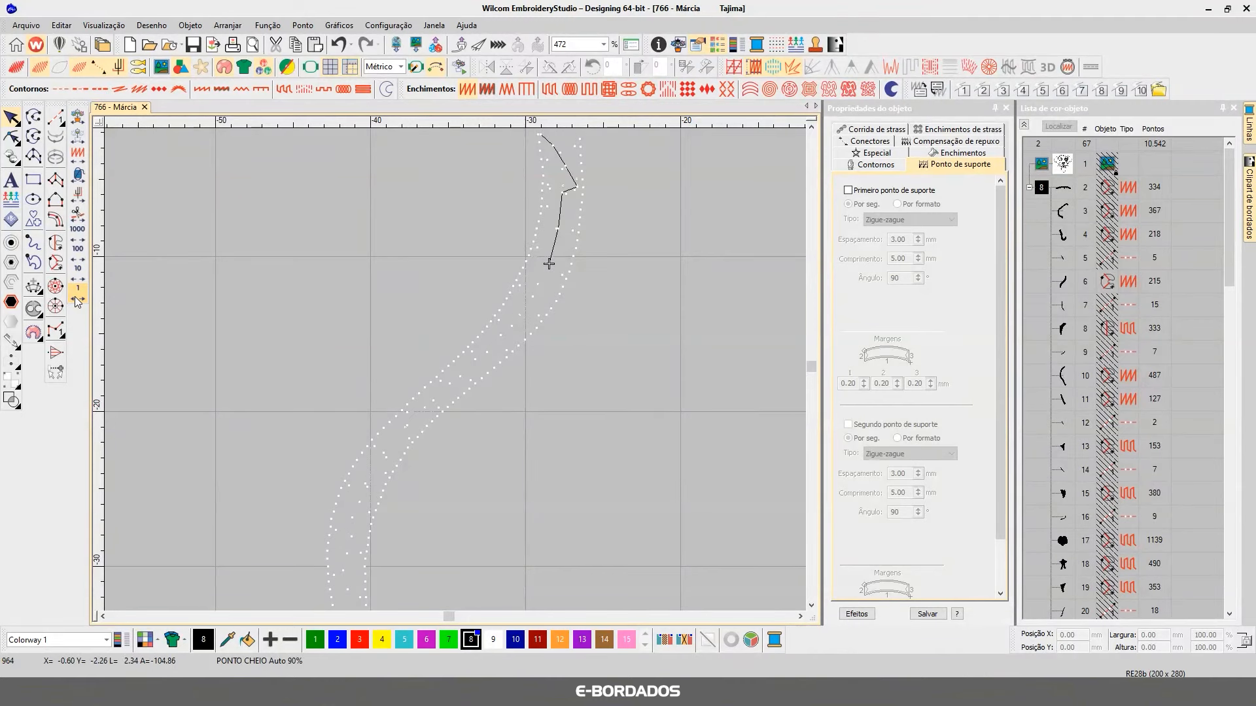
left_click(78, 301)
left_click(78, 301)
- Step stitch by stitch along the neck line's centre run underlay down to its lower end
right_click(78, 301)
right_click(78, 302)
right_click(78, 301)
right_click(78, 301)
right_click(77, 301)
right_click(78, 301)
right_click(78, 302)
right_click(77, 301)
right_click(78, 302)
right_click(78, 301)
right_click(77, 301)
right_click(78, 301)
right_click(78, 302)
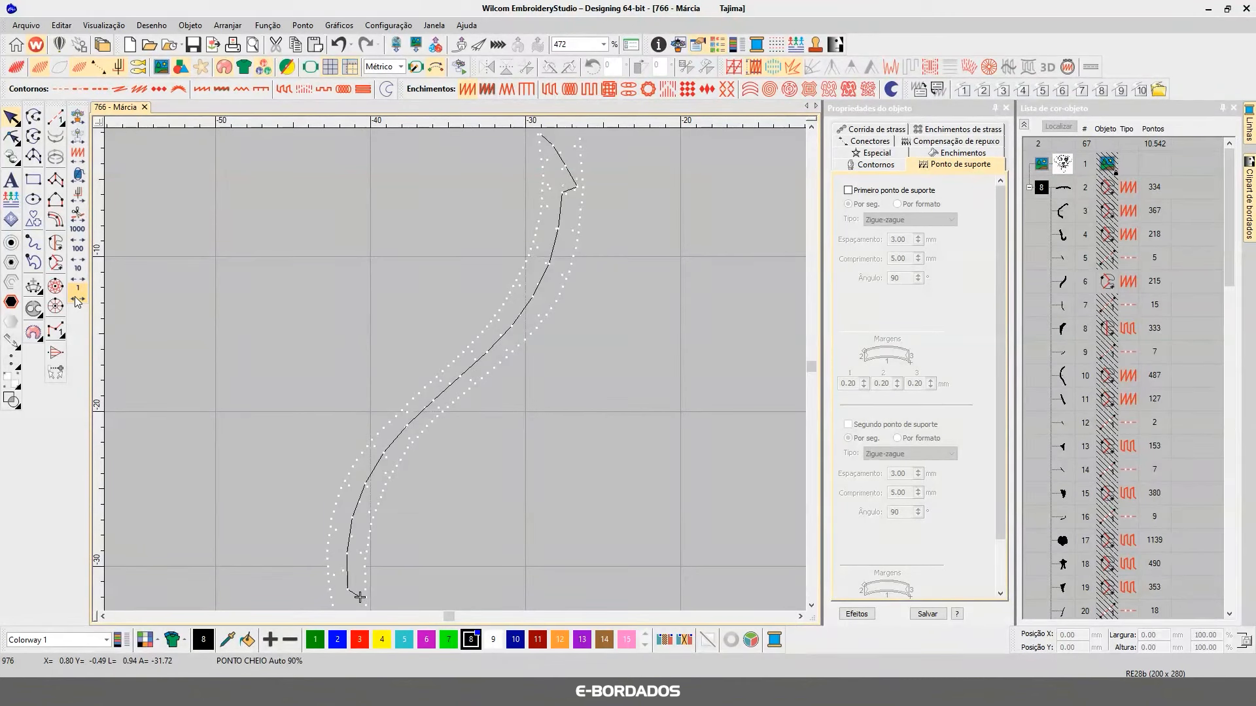
- Step stitch by stitch through the neck line's by-segment zigzag underlay as it returns from the lower end
right_click(78, 302)
right_click(77, 302)
right_click(77, 302)
right_click(78, 302)
right_click(78, 301)
right_click(77, 302)
right_click(77, 302)
right_click(78, 301)
right_click(78, 302)
right_click(78, 301)
right_click(78, 301)
right_click(77, 301)
right_click(78, 301)
right_click(78, 301)
right_click(77, 301)
right_click(78, 302)
right_click(78, 301)
right_click(78, 301)
right_click(78, 301)
right_click(77, 301)
right_click(78, 301)
right_click(78, 302)
right_click(78, 302)
right_click(78, 301)
right_click(78, 302)
right_click(77, 302)
right_click(78, 302)
right_click(78, 301)
right_click(78, 301)
right_click(78, 302)
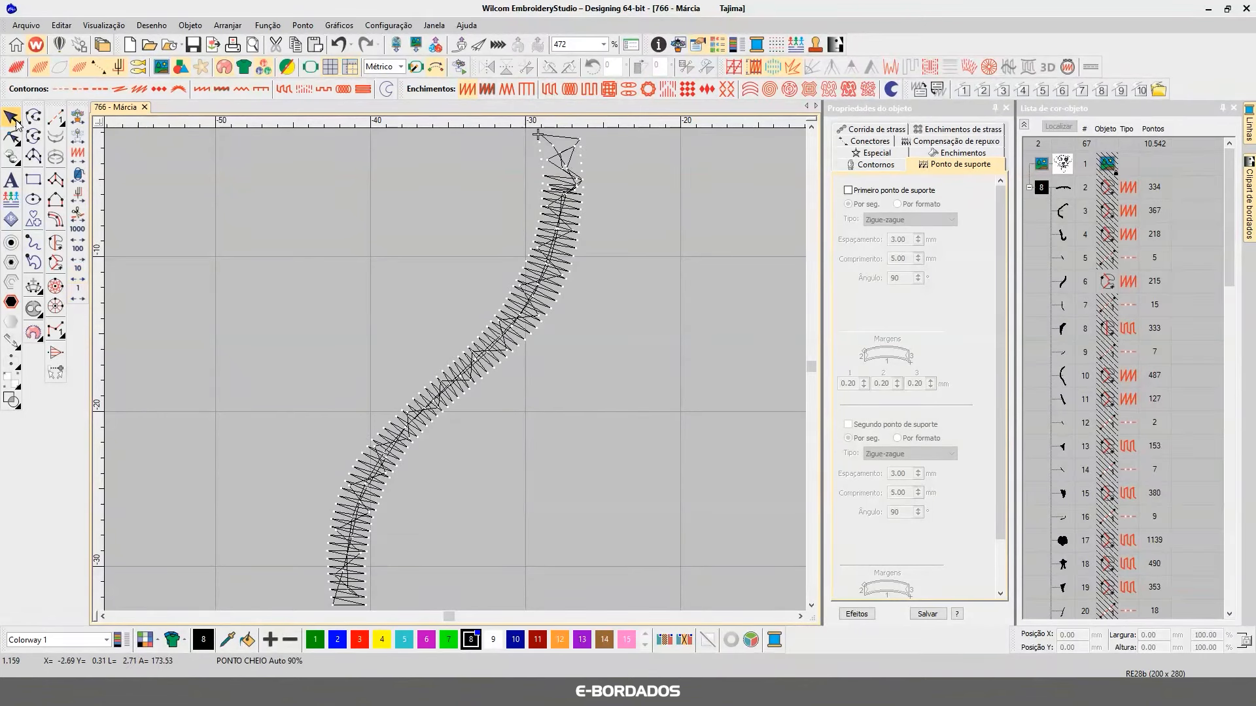
- Select all satin objects of the full design by stitch type, hide the needle points, and generate their first zigzag underlay by segment
left_click(82, 181)
key("0")
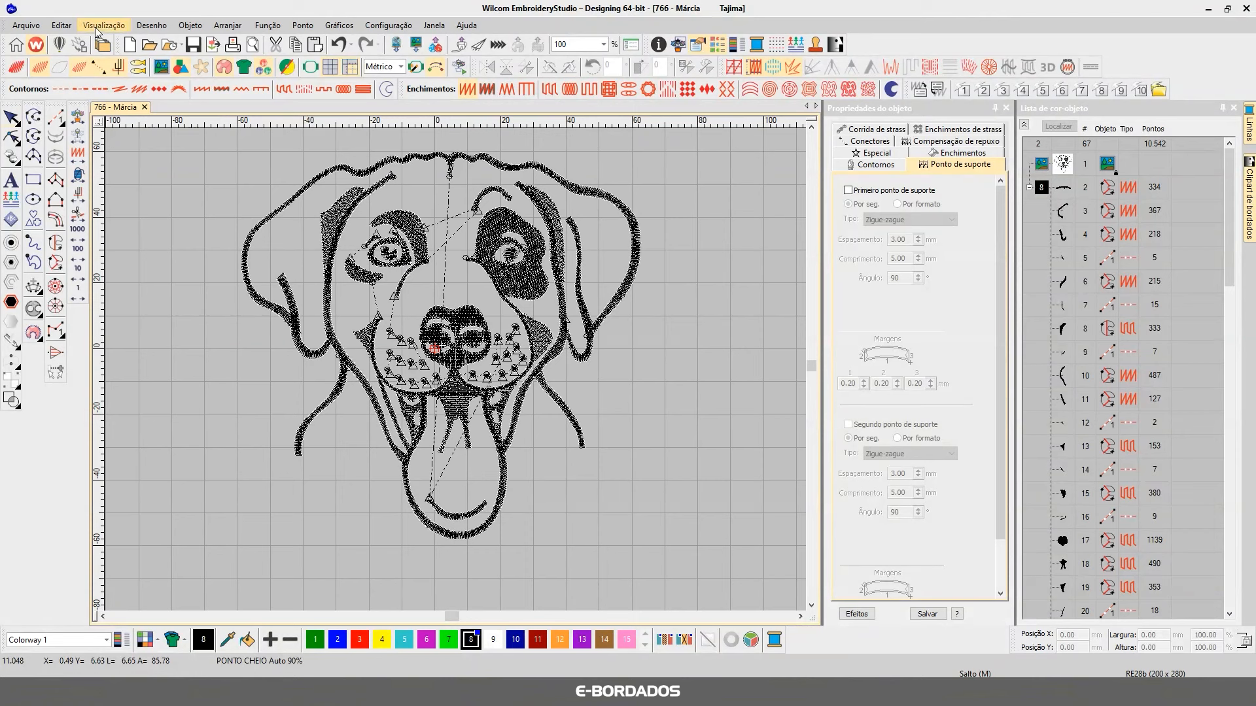
left_click(61, 24)
left_click(98, 235)
left_click(577, 318)
left_click(692, 320)
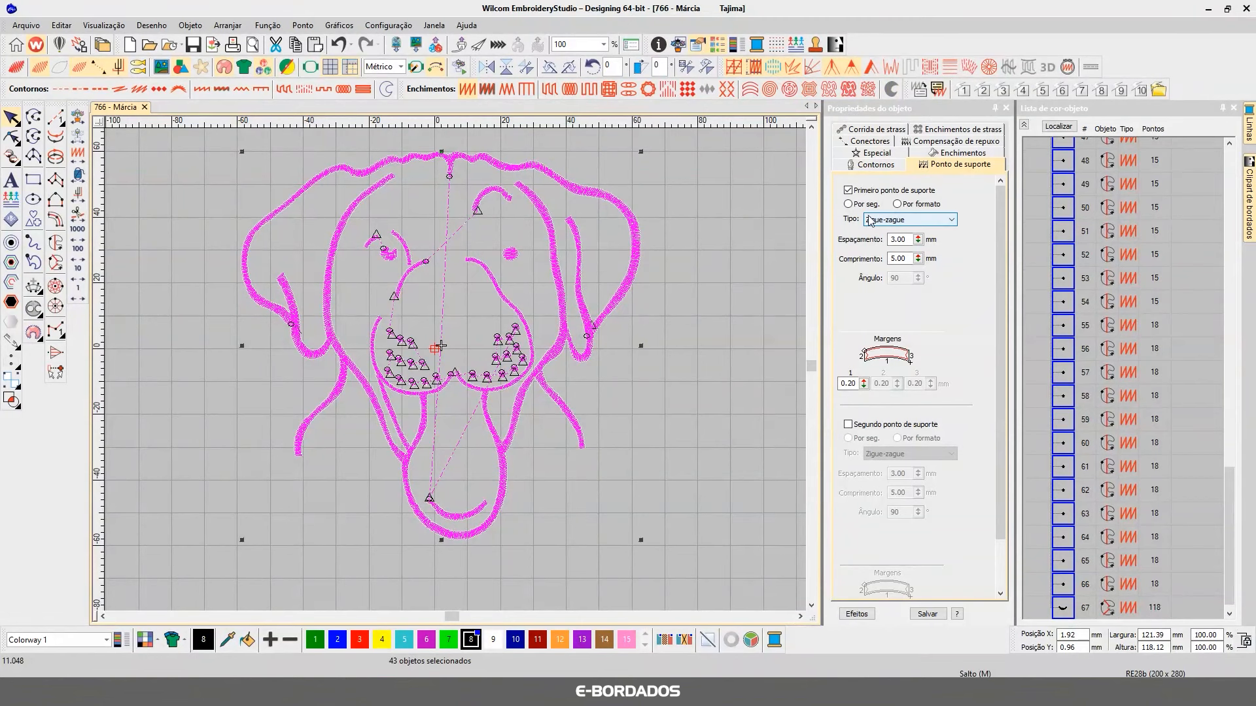
scroll(563, 276, "up", 4)
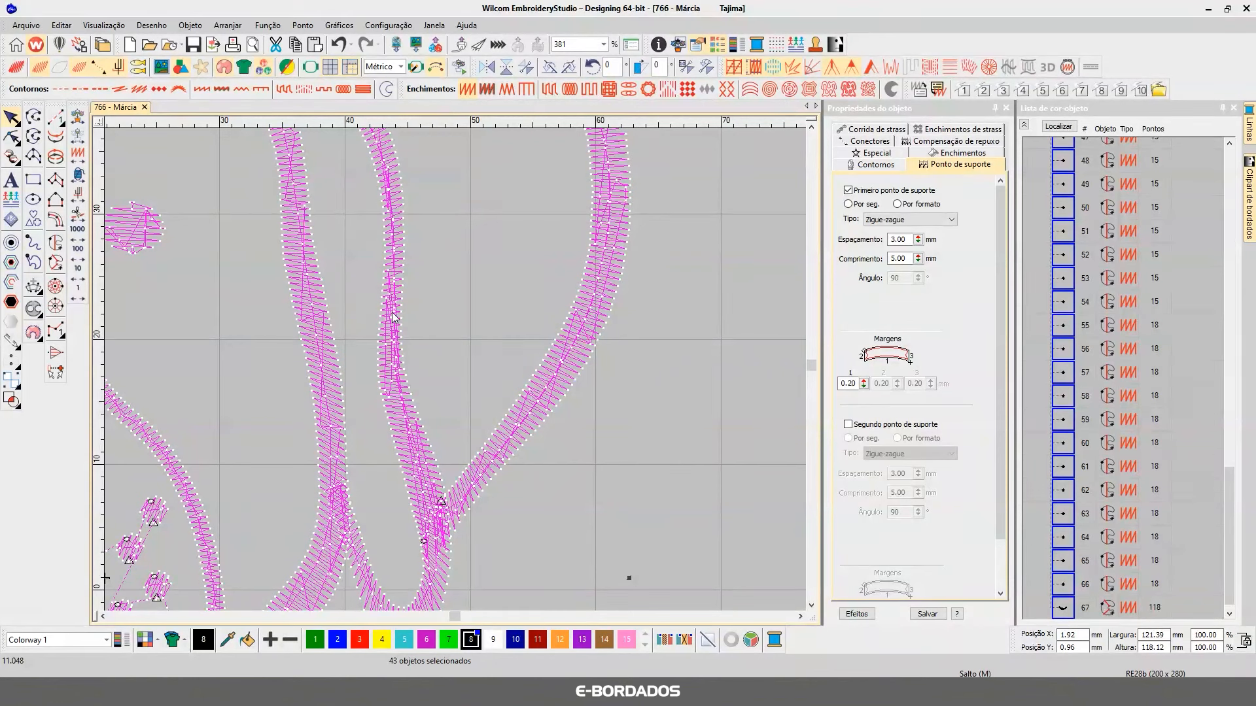
key("period")
left_click(848, 205)
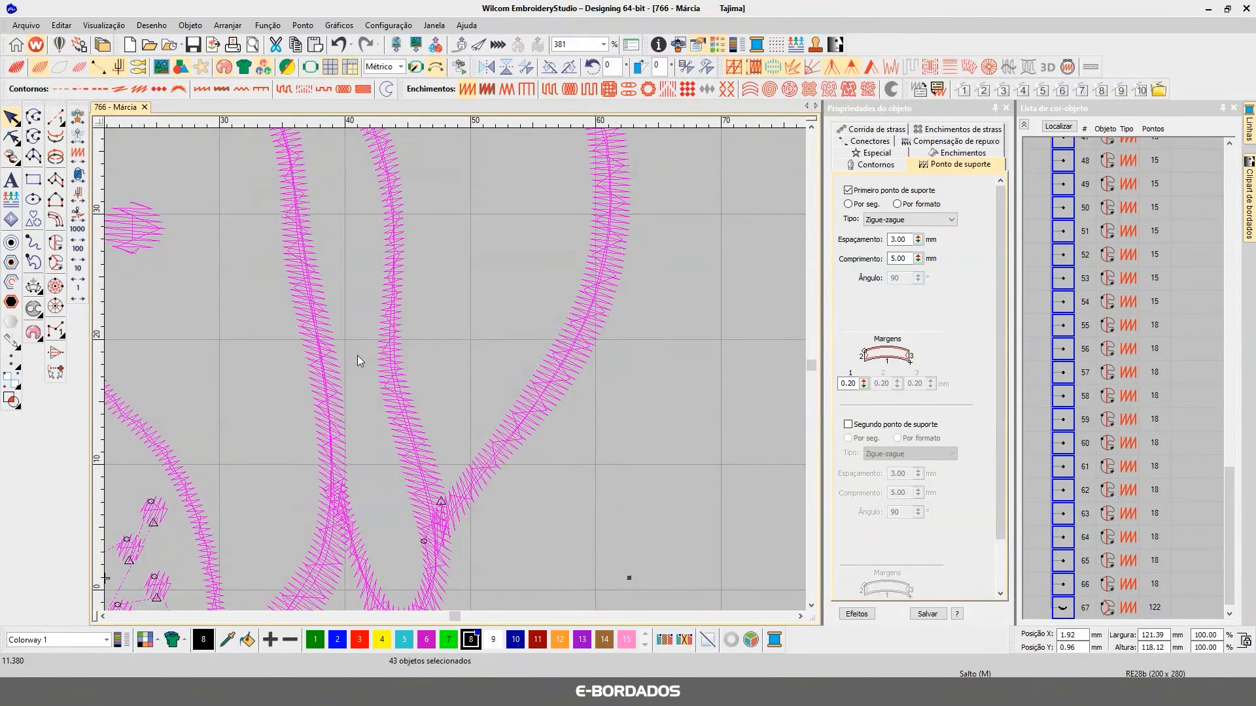
- Examine the satin outlines of the ears, head, muzzle and neck for their underlay, then clear the selection
scroll(457, 373, "down", 2)
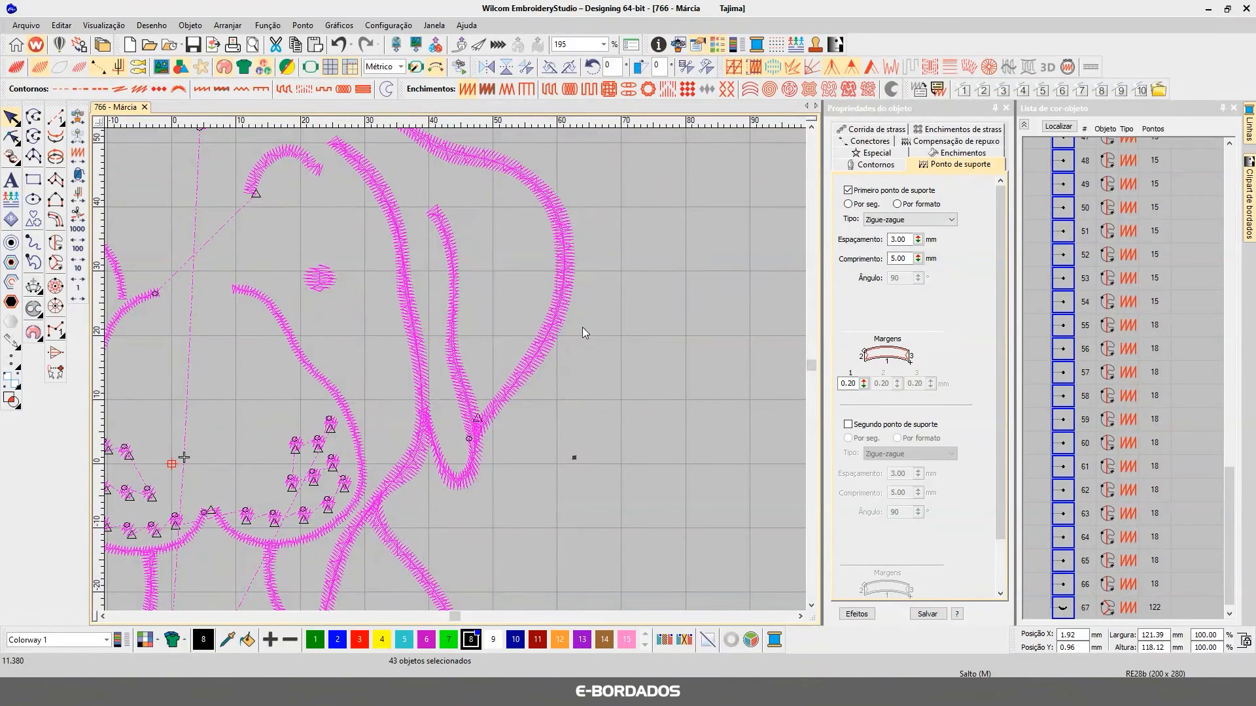
scroll(594, 327, "up", 3)
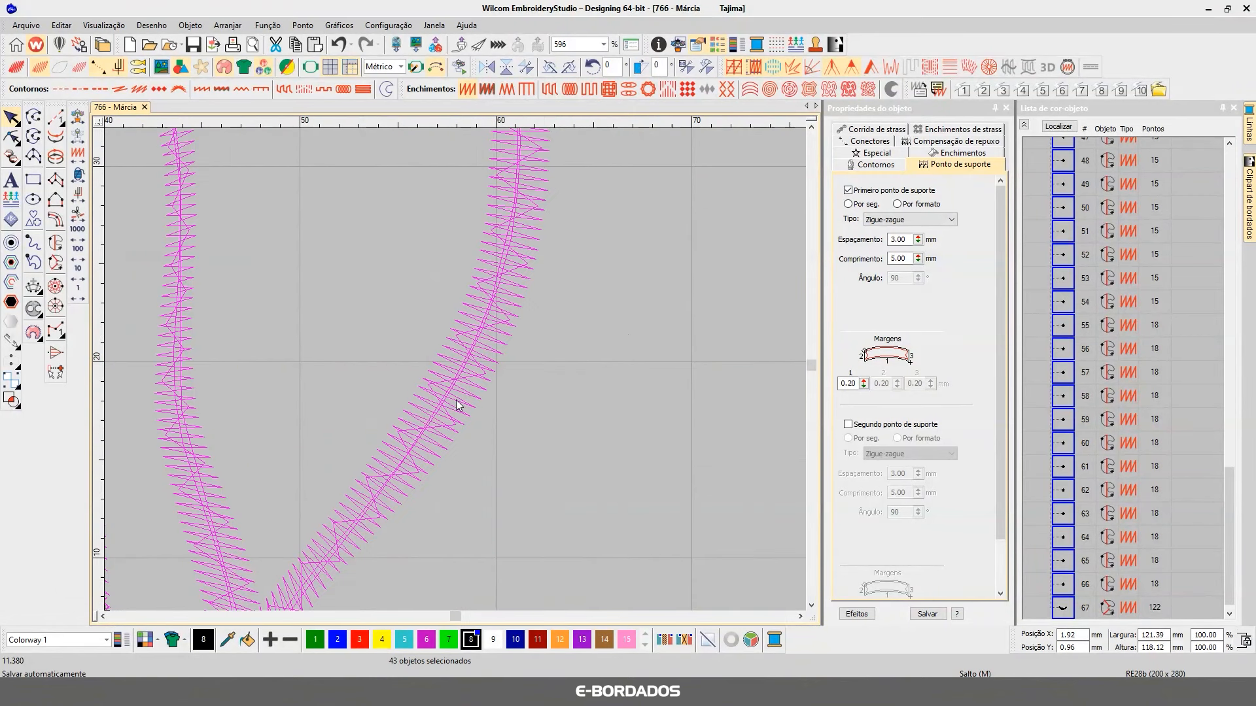
scroll(460, 360, "down", 2)
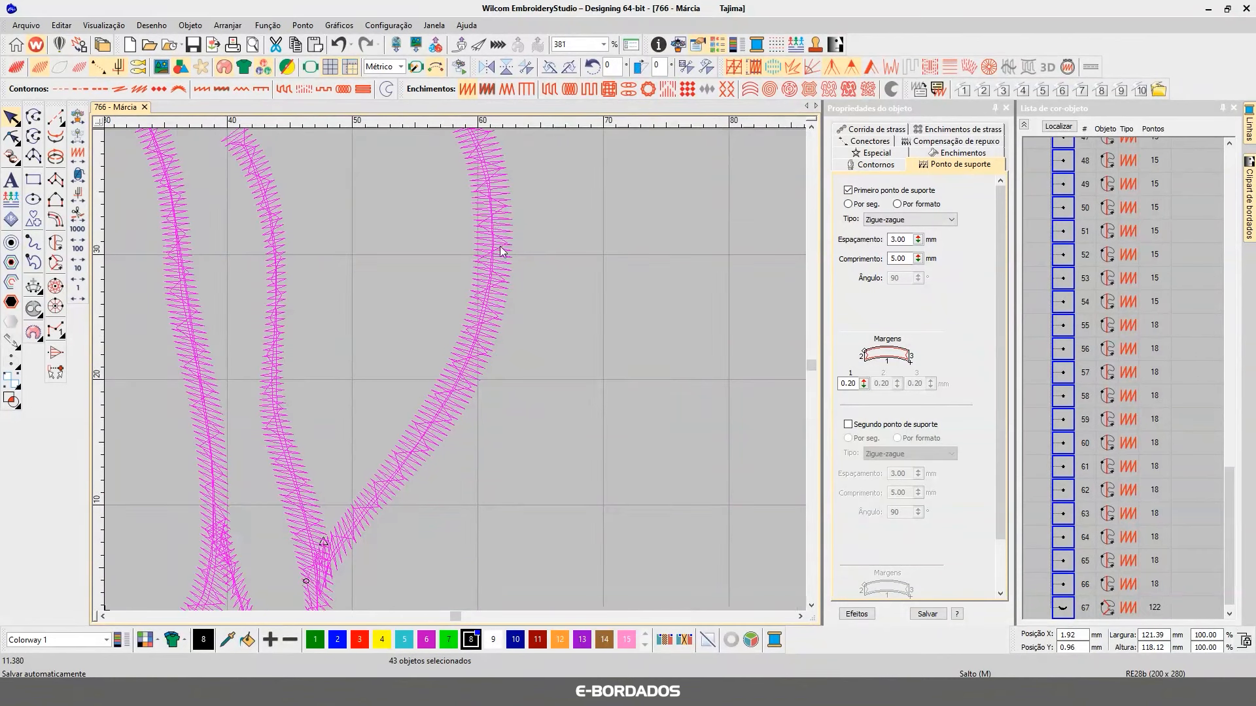
scroll(456, 404, "down", 2)
scroll(269, 476, "down", 1)
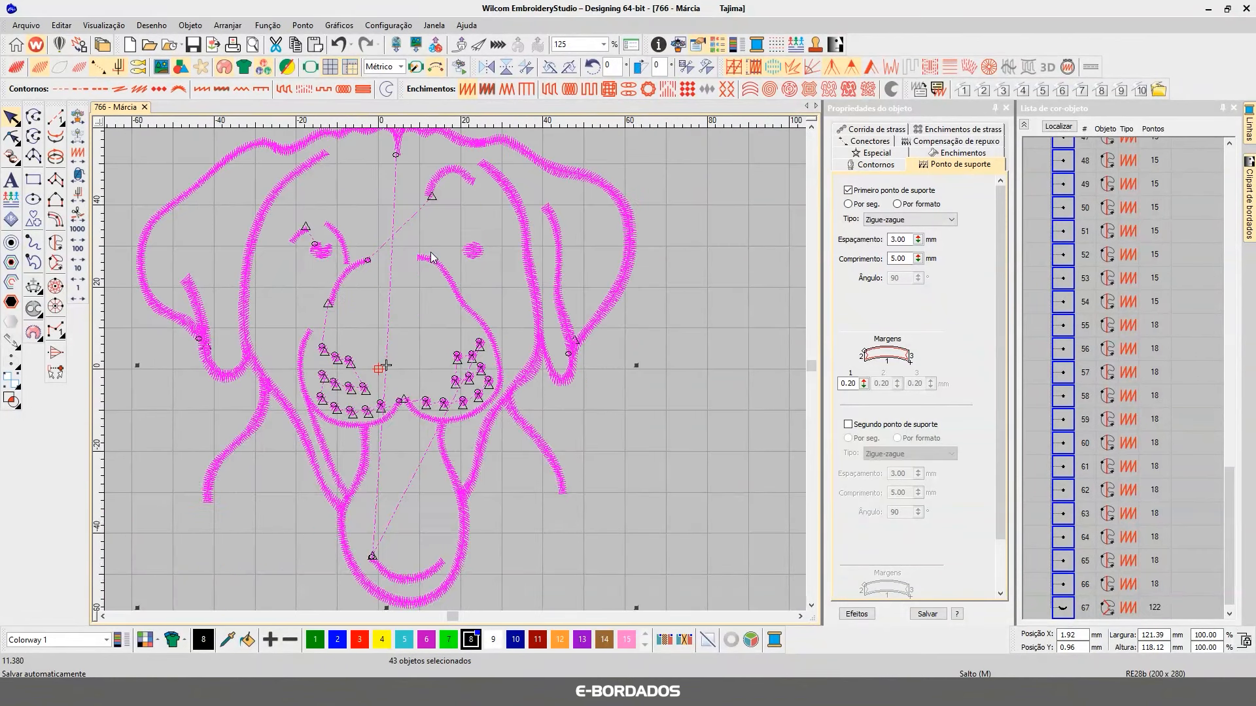
scroll(454, 372, "up", 3)
scroll(435, 322, "up", 2)
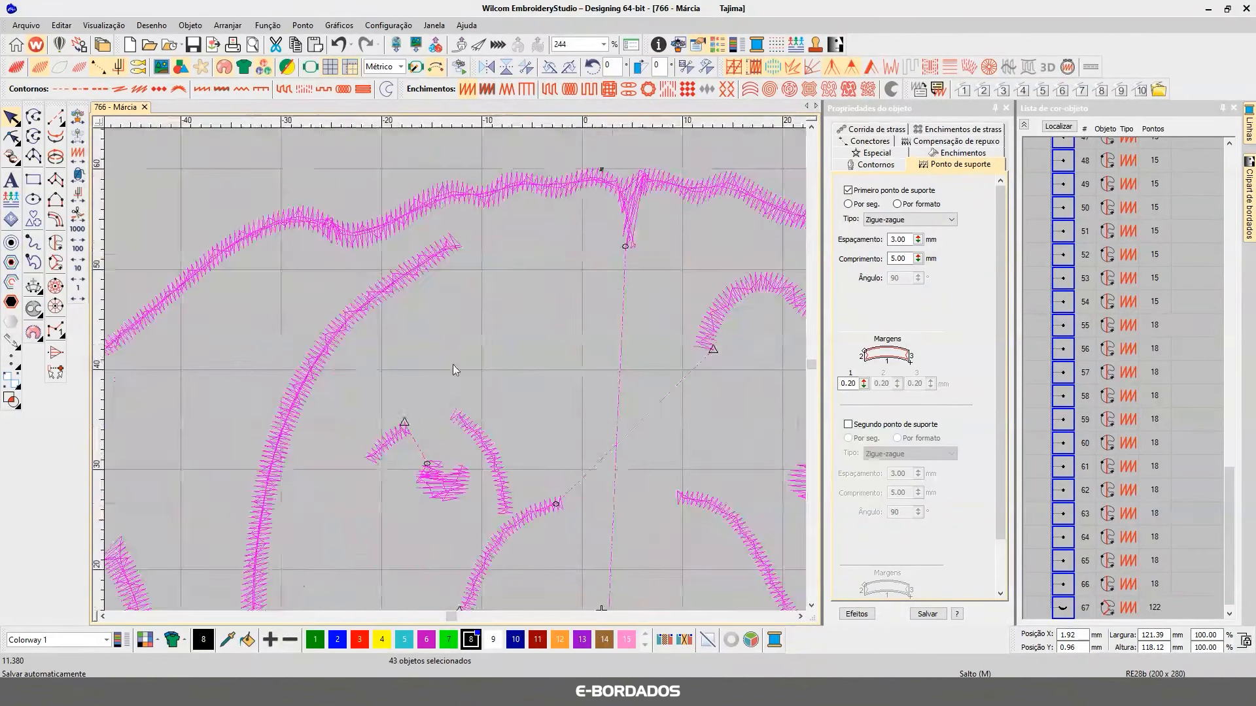
scroll(451, 327, "down", 2)
scroll(460, 376, "up", 3)
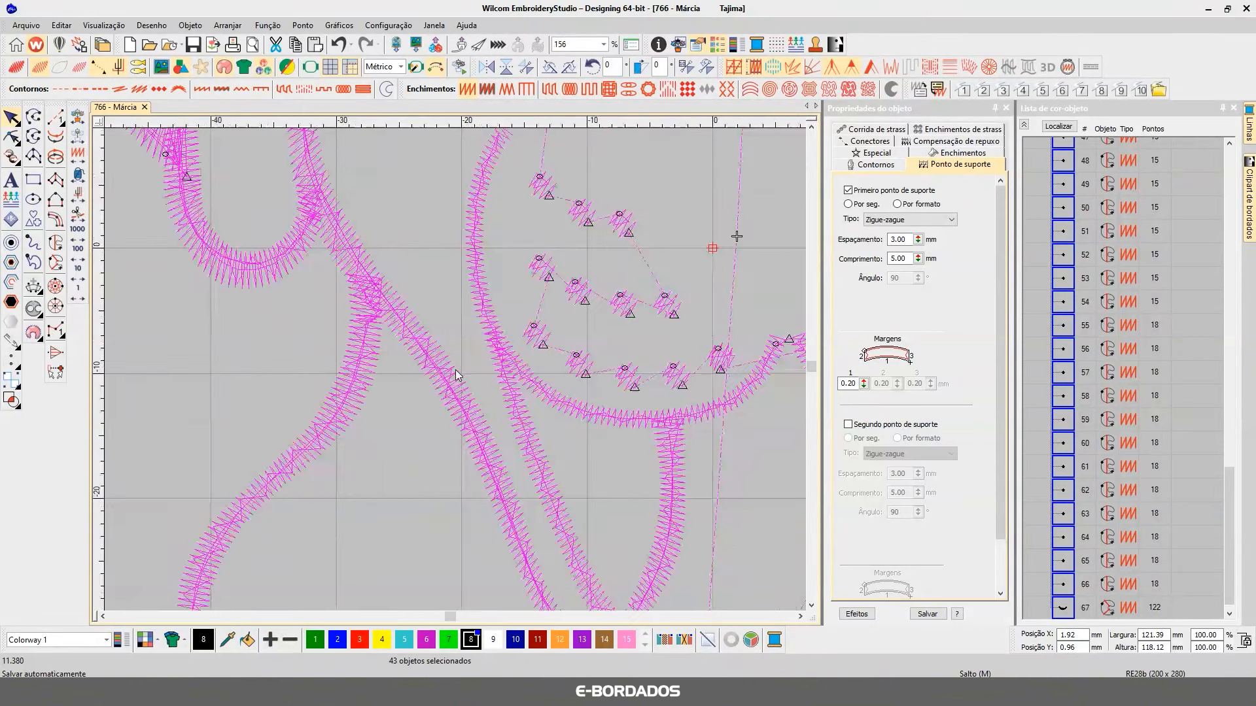
scroll(460, 376, "down", 4)
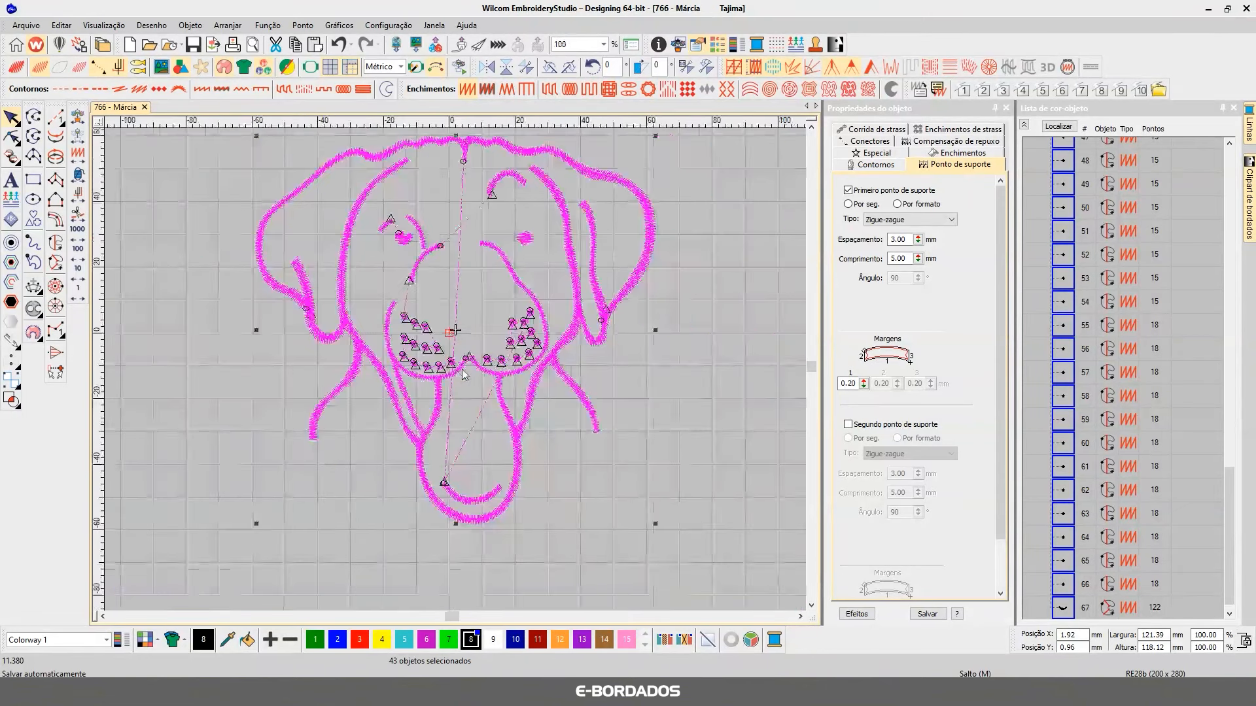
left_click(712, 250)
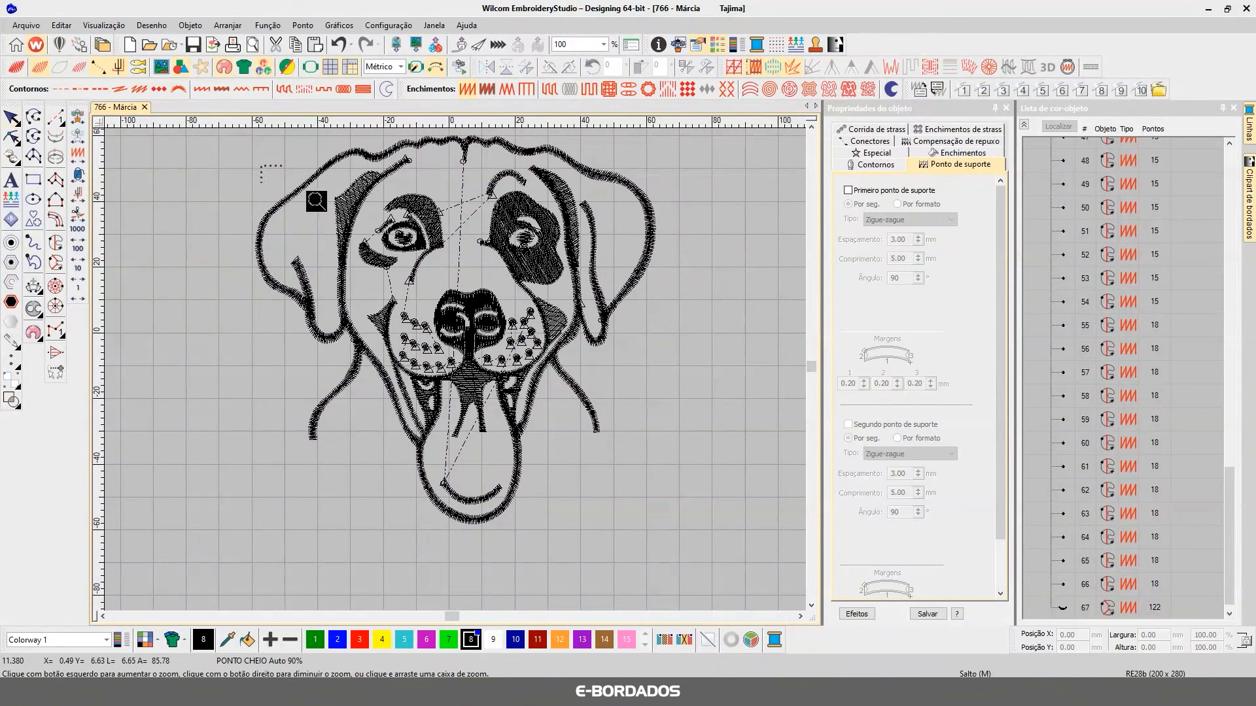
- Select all Tatami fills by stitch type and set their spacing to 0.40 mm, comparing the change by undoing and redoing it
scroll(471, 205, "up", 2)
left_click(61, 24)
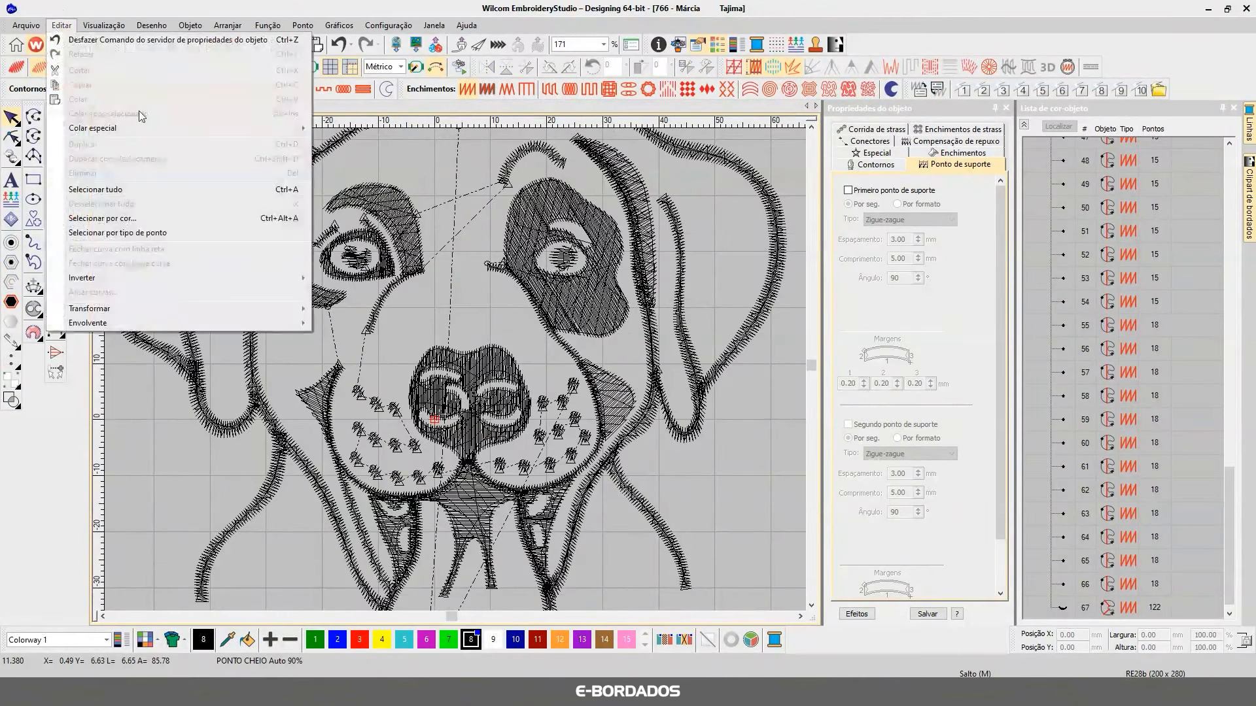
left_click(133, 234)
left_click(568, 329)
left_click(687, 324)
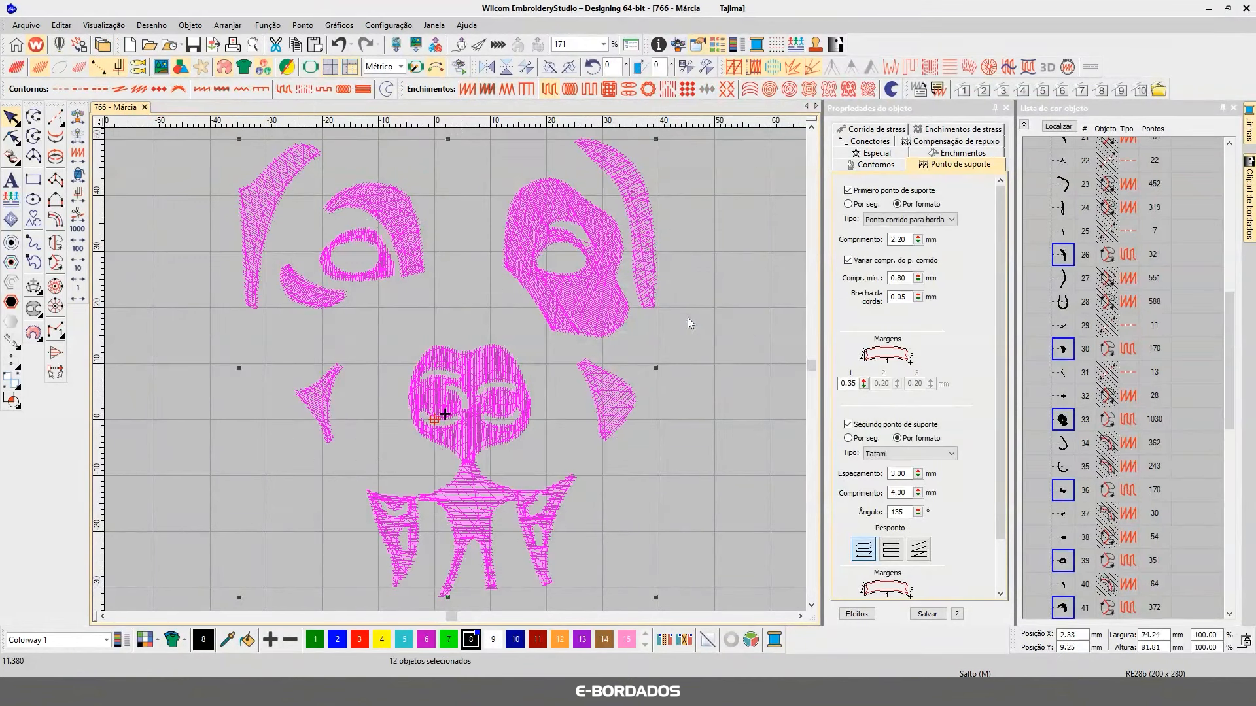
left_click(928, 152)
double_click(901, 231)
key("BackSpace")
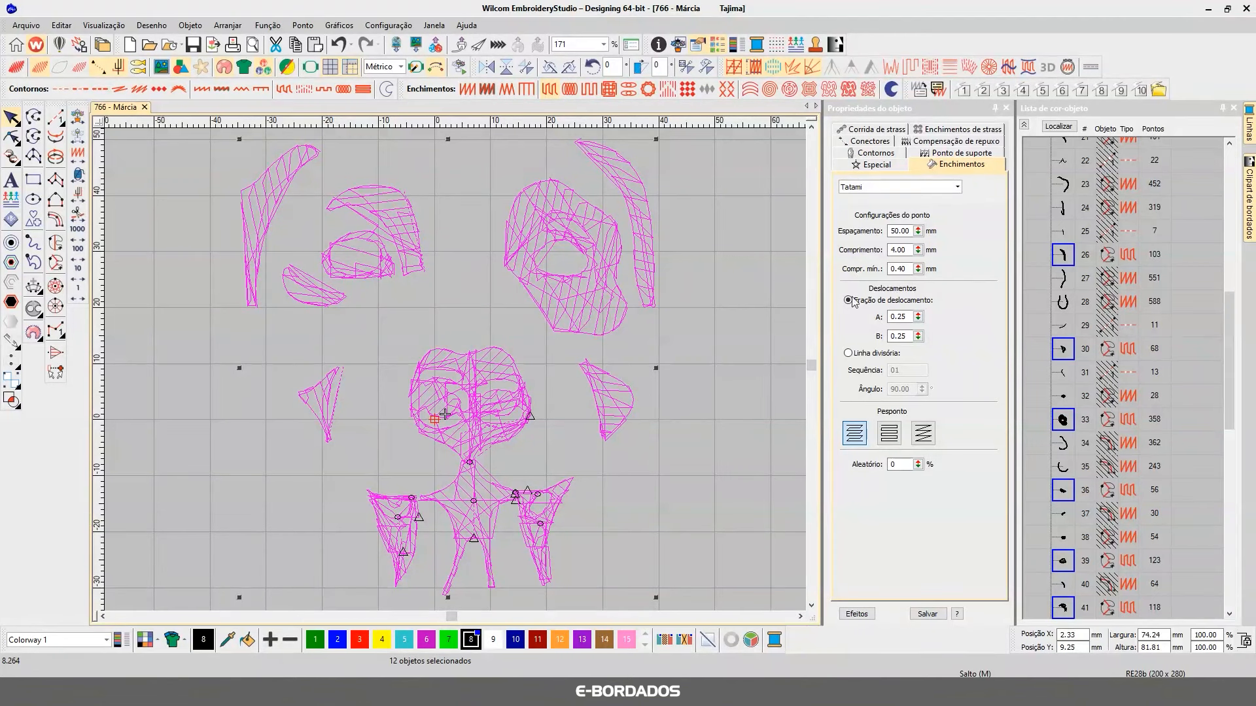
left_click(904, 231)
type(".40")
key("Return")
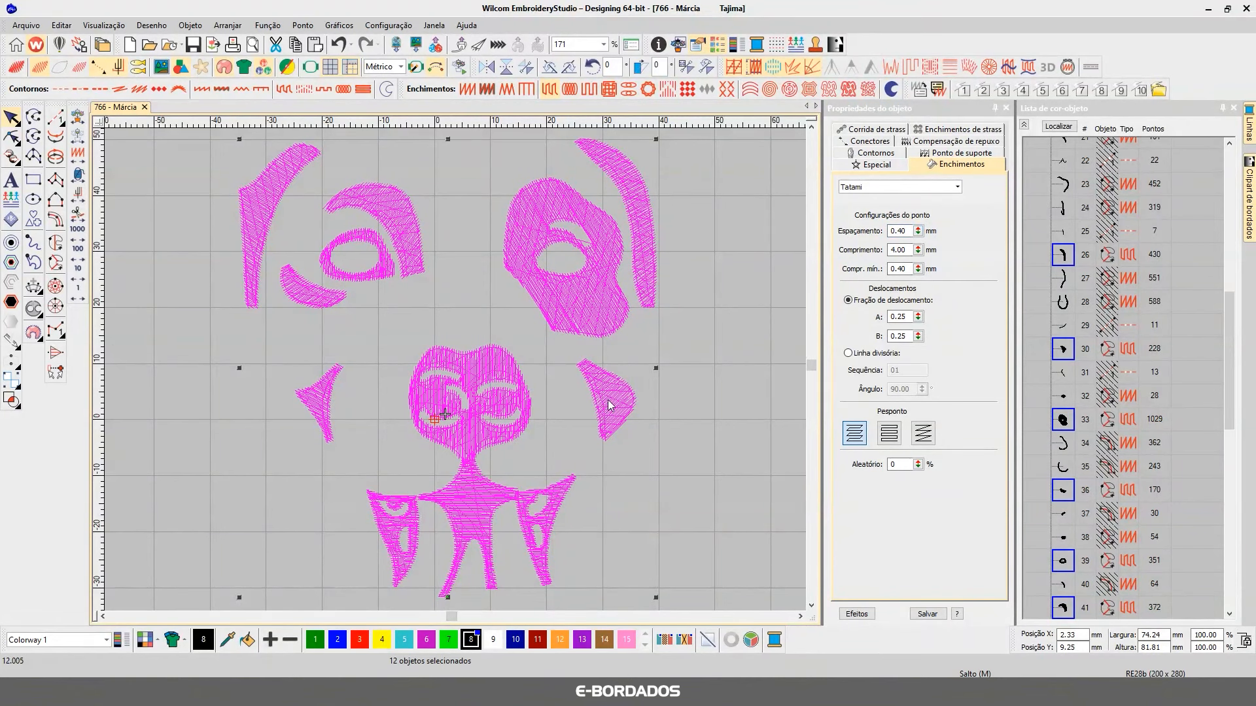
left_click(338, 45)
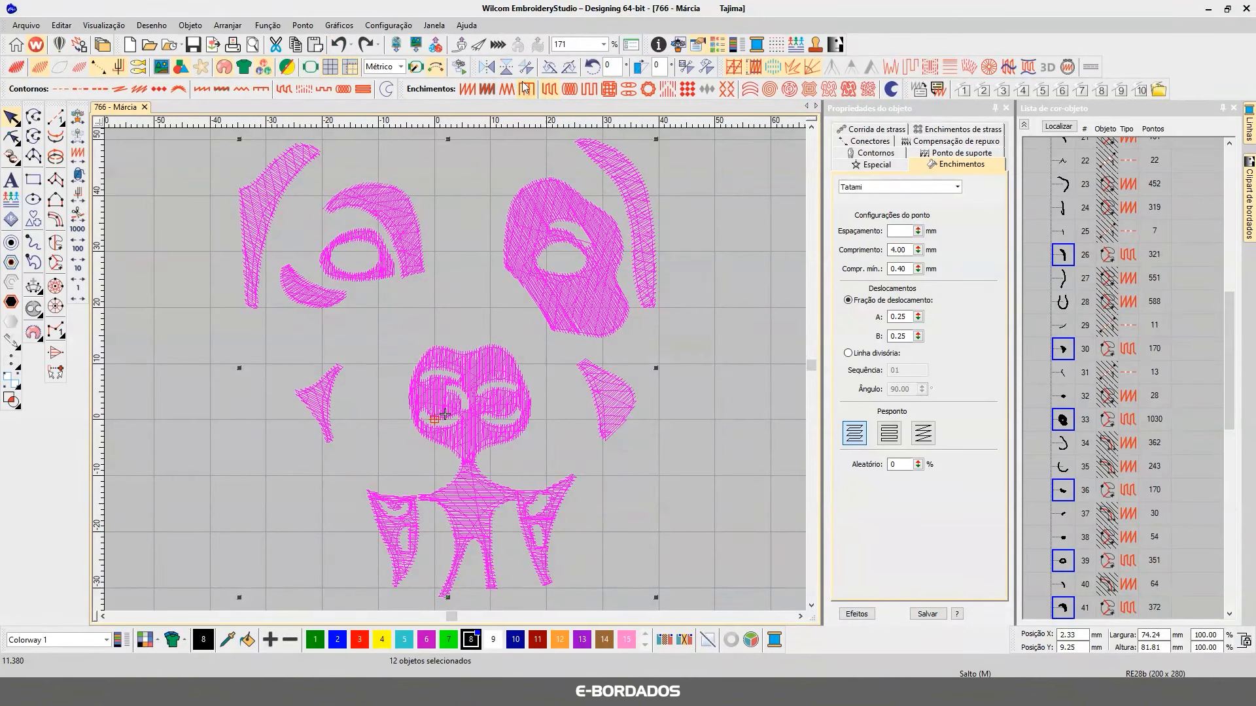
left_click(365, 46)
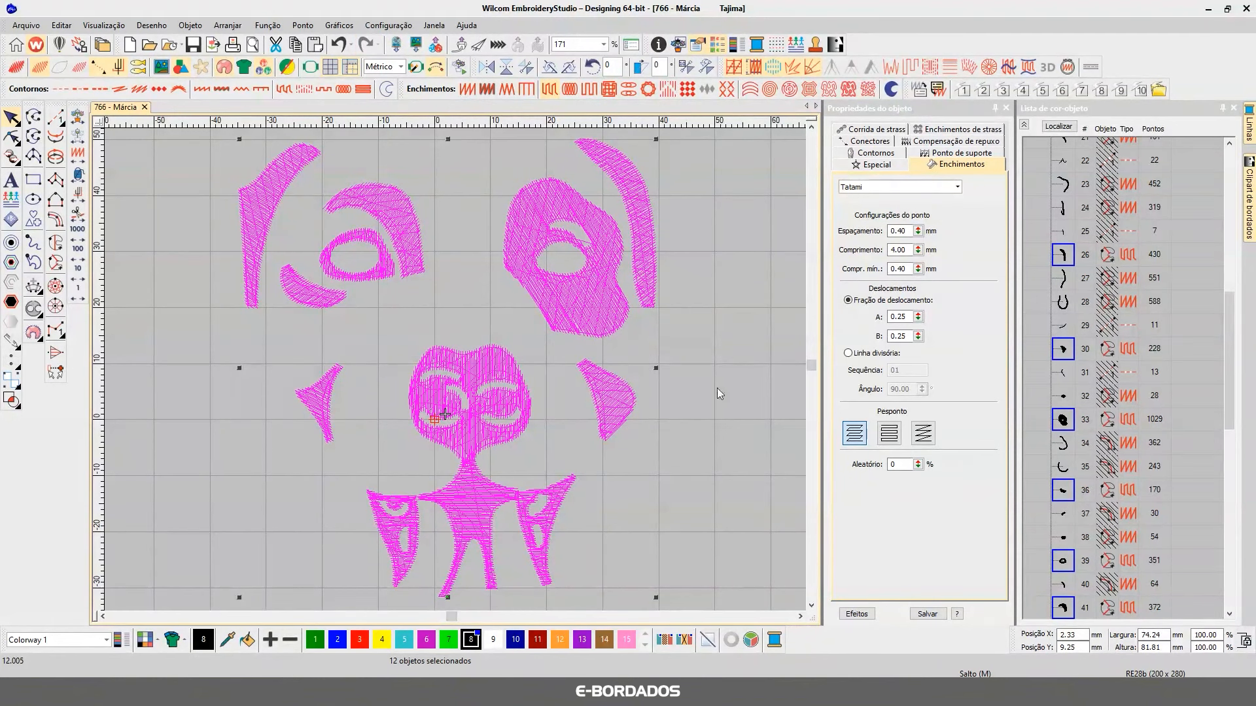
- Set the angle of the selected fills' second Tatami underlay to 90°
left_click(950, 154)
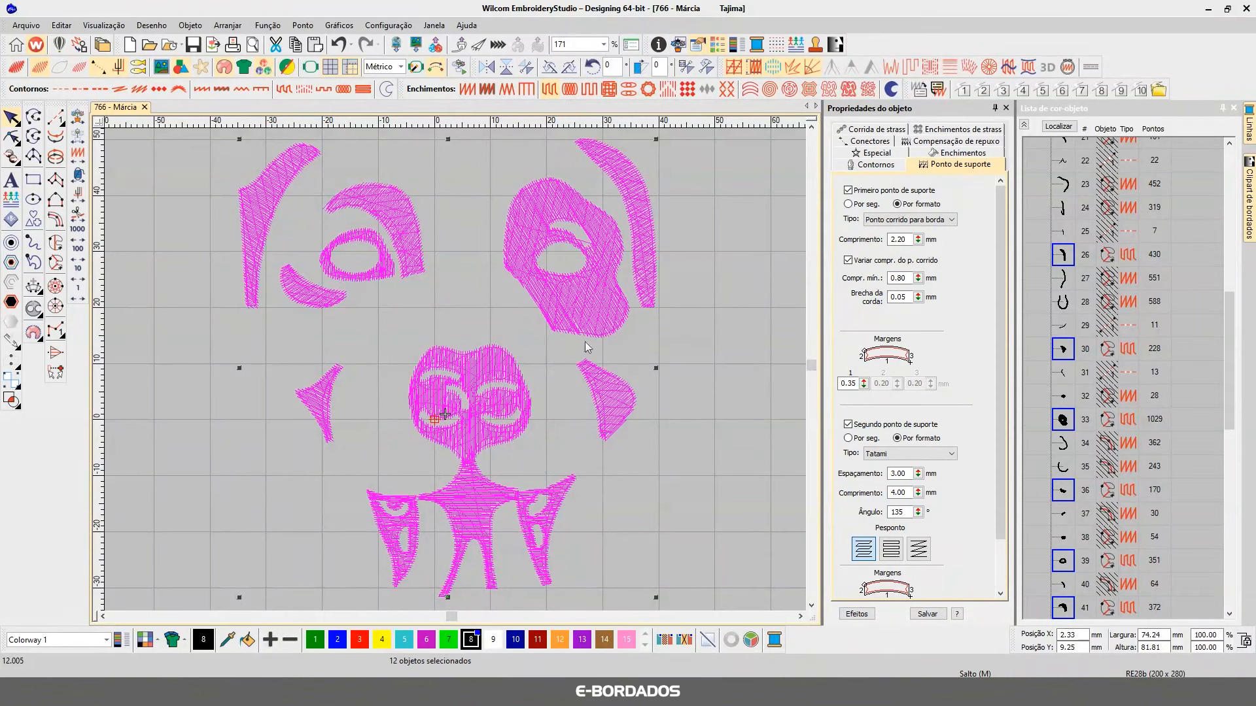
left_click(903, 514)
double_click(897, 512)
scroll(590, 272, "up", 6)
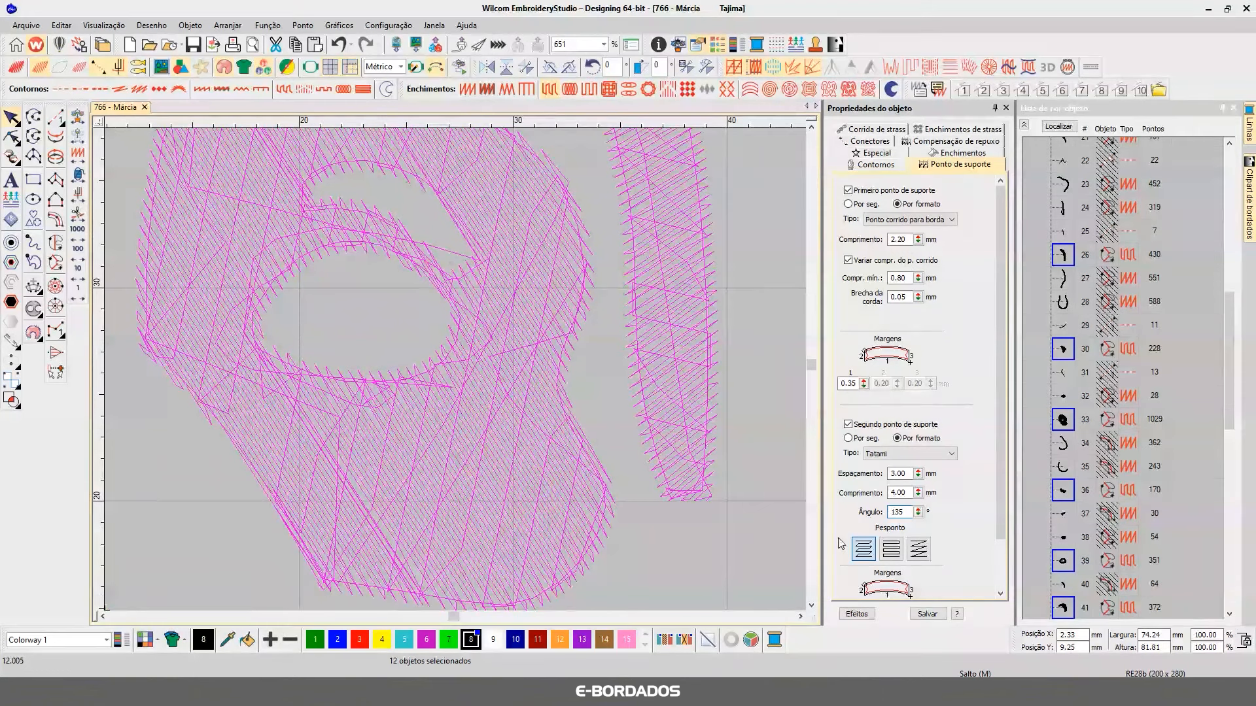
left_click_drag(905, 512, 866, 504)
type("90")
key("Return")
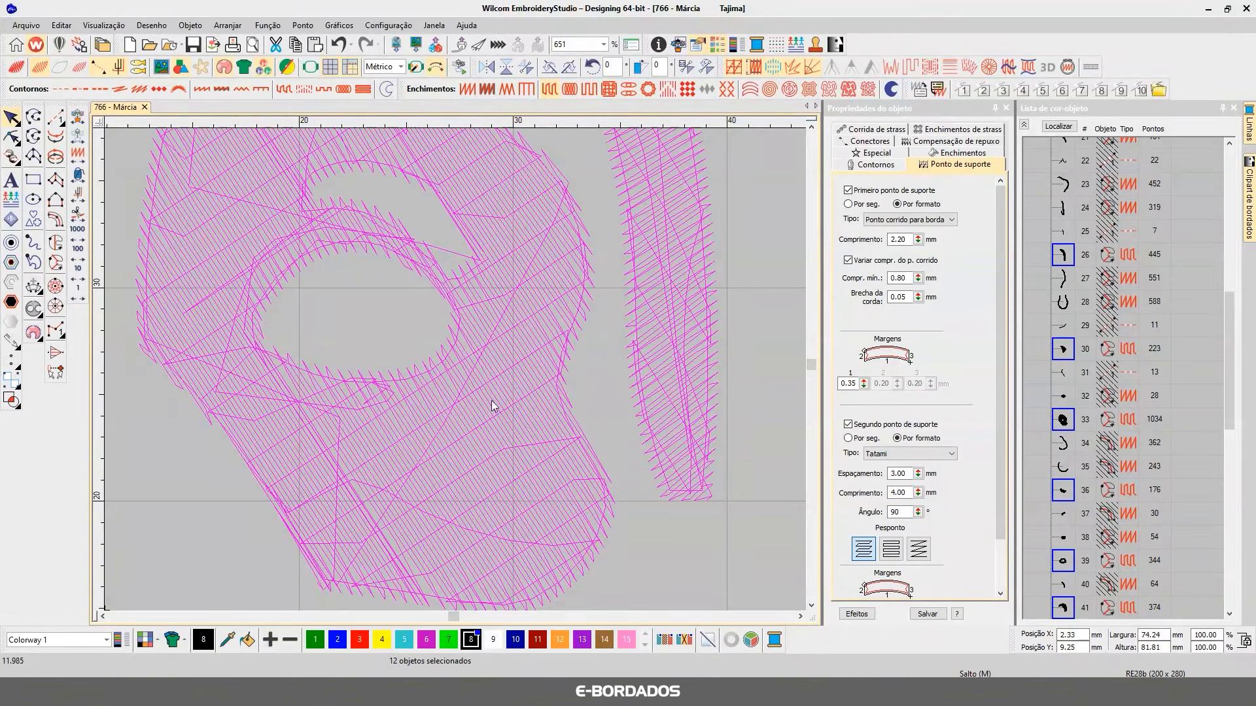
- Compare the patch fill around the eye in the realistic thread view and the plain stitch view
key("t")
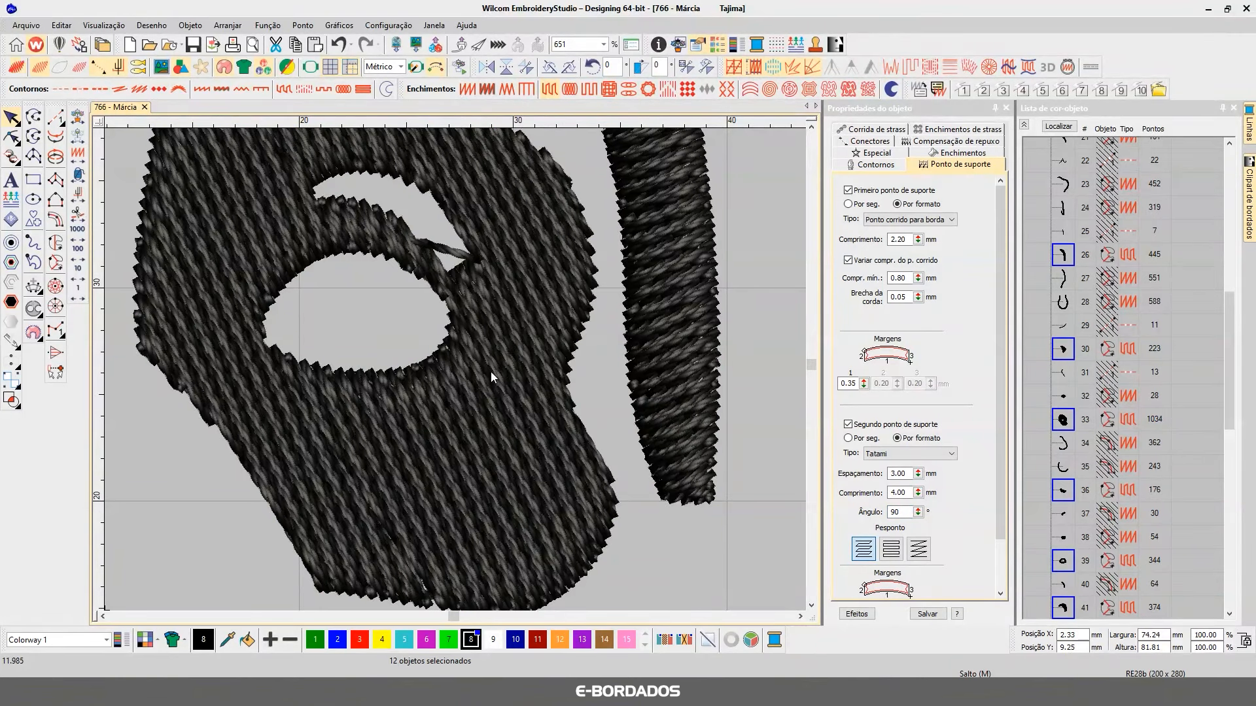
key("t")
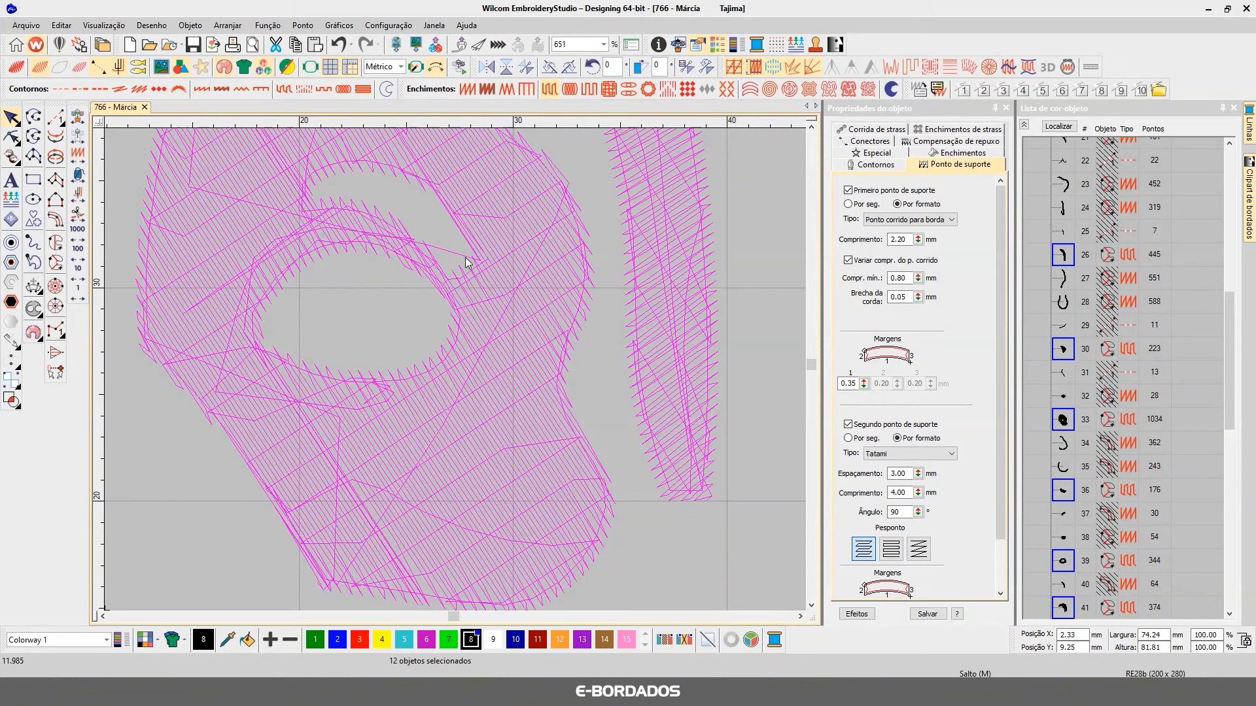
key("t")
key("t")
- Reshape the large eye patch fill, object 33, by moving the outer corner node at the lower tip of its curved slit slightly outward
left_click(461, 273)
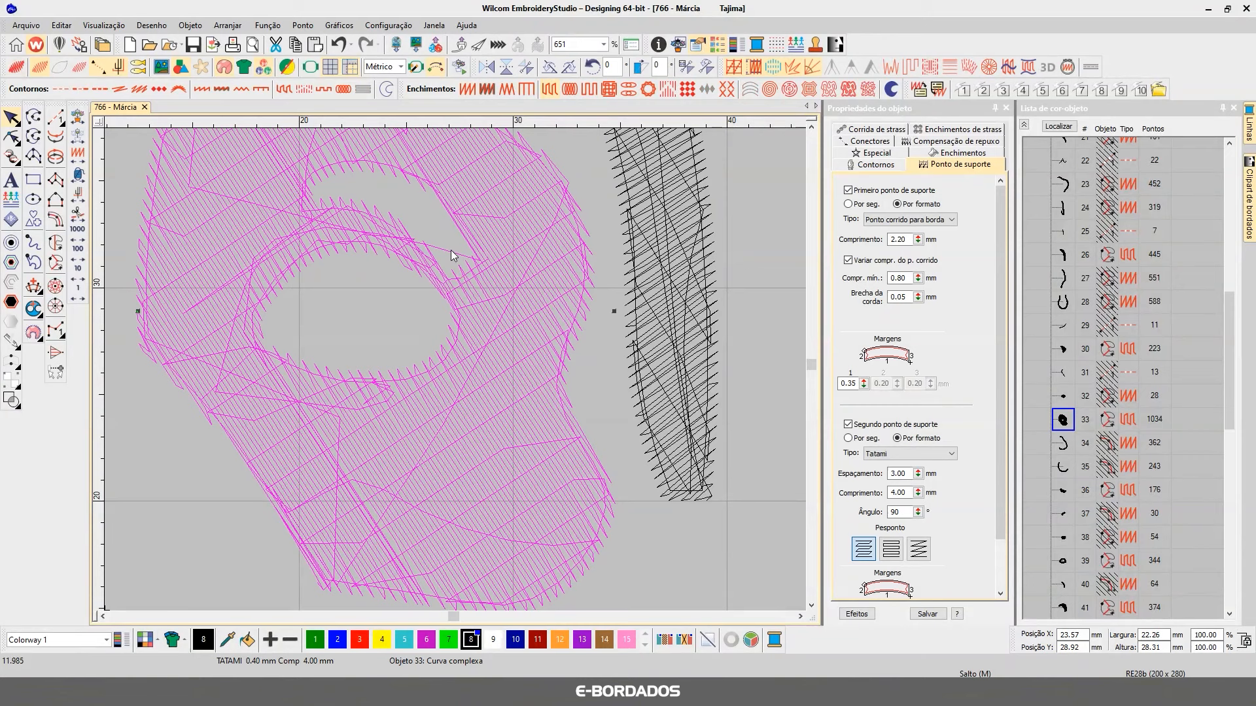
scroll(451, 262, "down", 2)
scroll(458, 363, "up", 4)
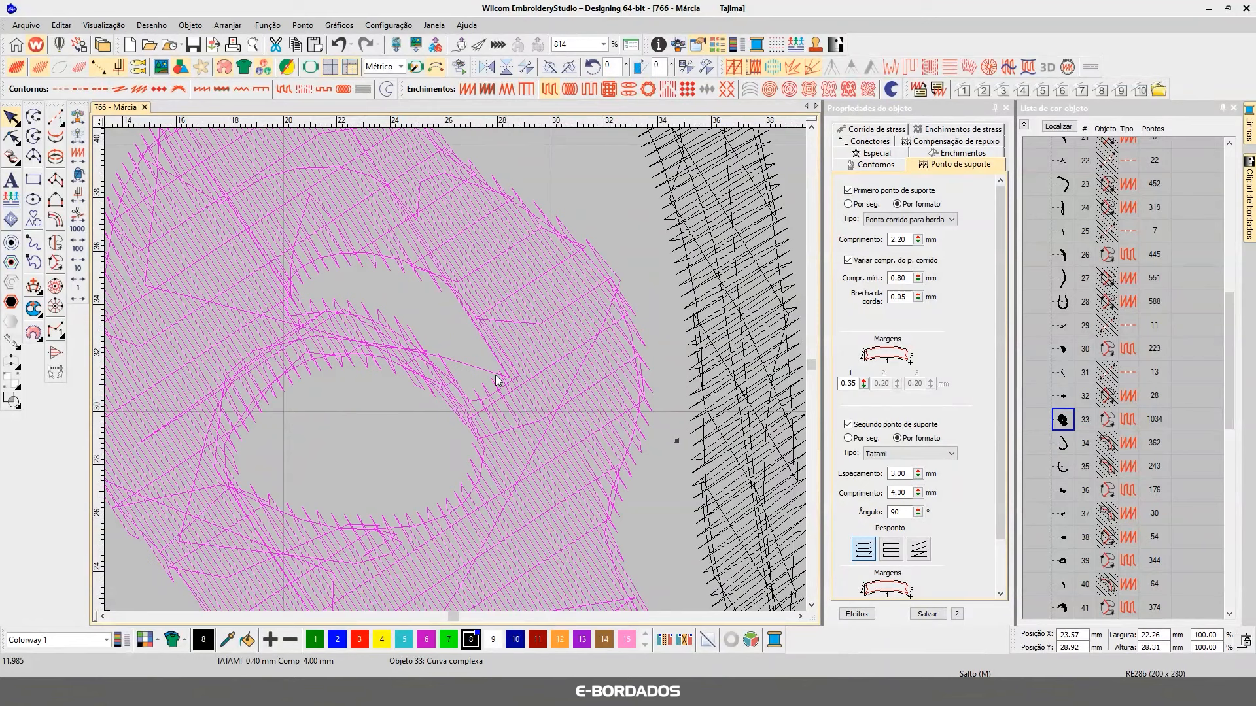
key("h")
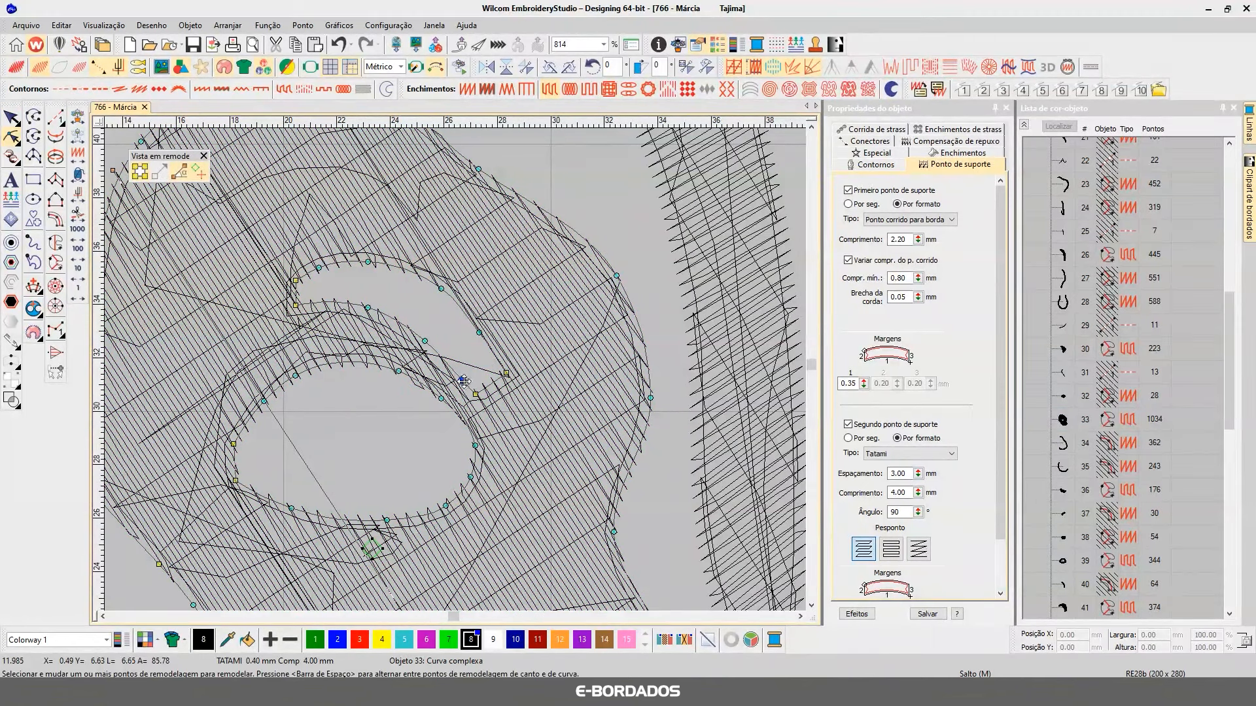
left_click_drag(475, 395, 512, 368)
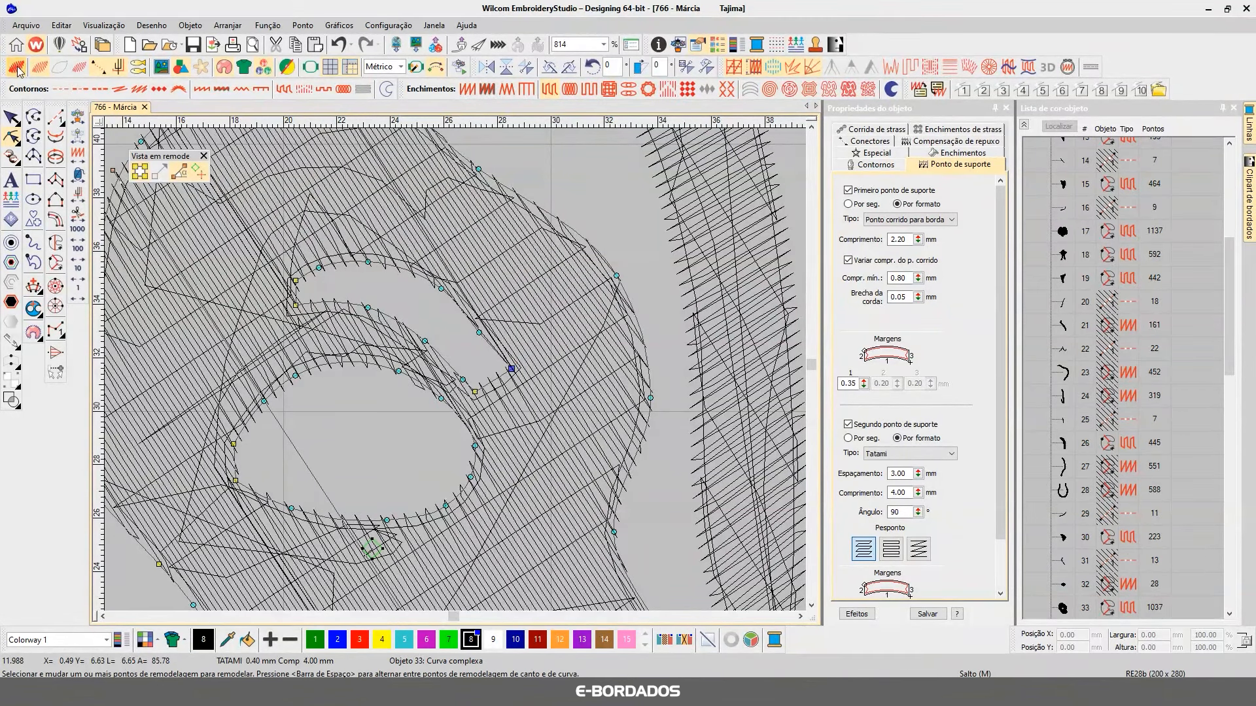
- Examine the eye patch, ear, nose and mouth fills in the realistic thread view
key("t")
scroll(459, 369, "down", 3)
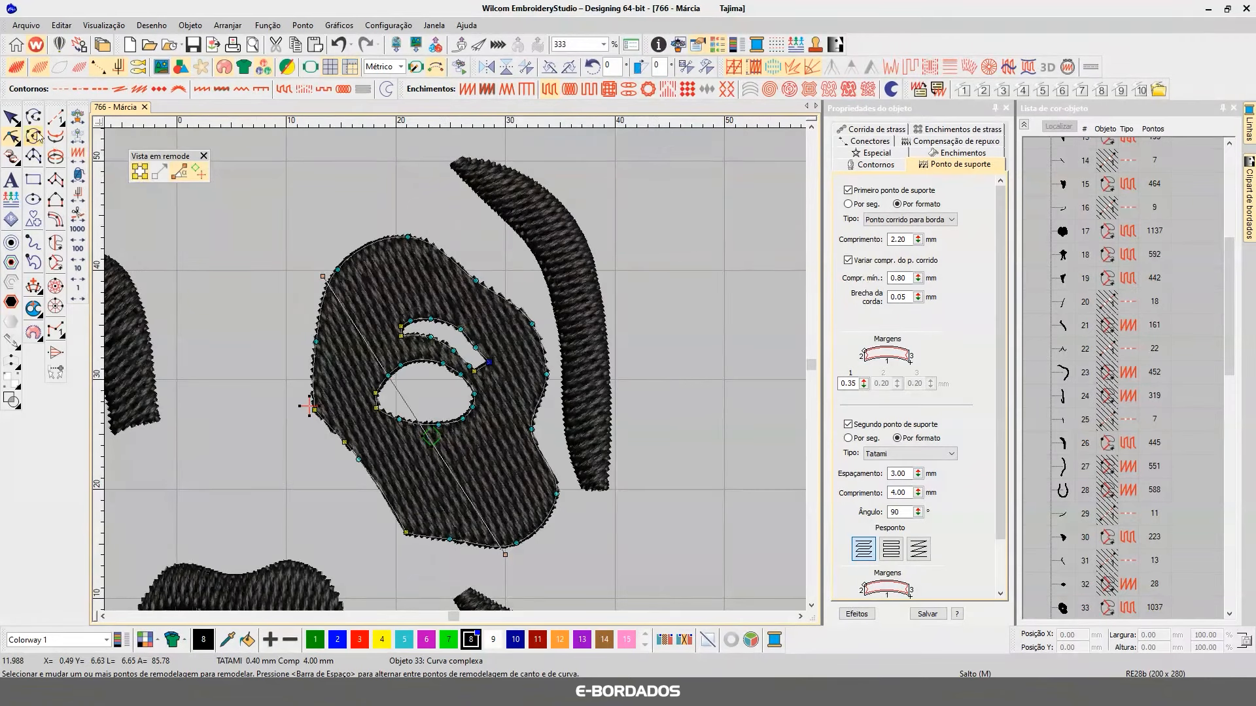
left_click(18, 123)
scroll(320, 359, "down", 3)
scroll(315, 366, "up", 3)
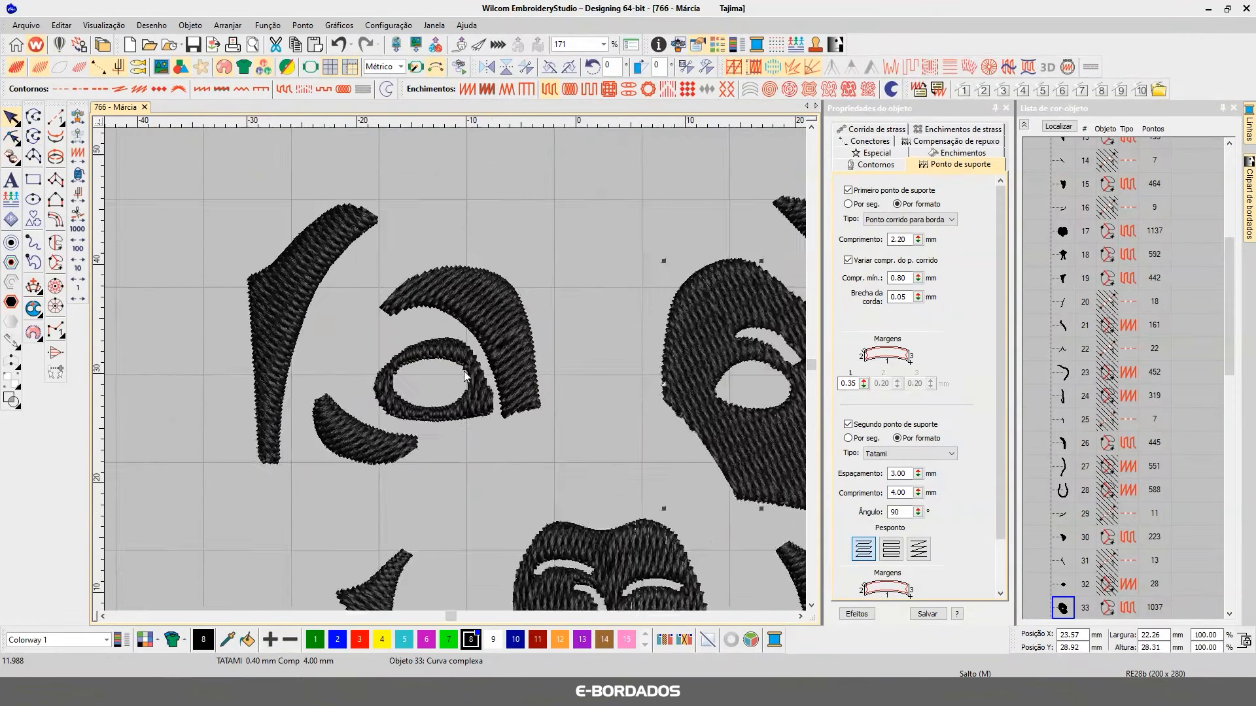
scroll(455, 370, "down", 3)
scroll(456, 374, "up", 3)
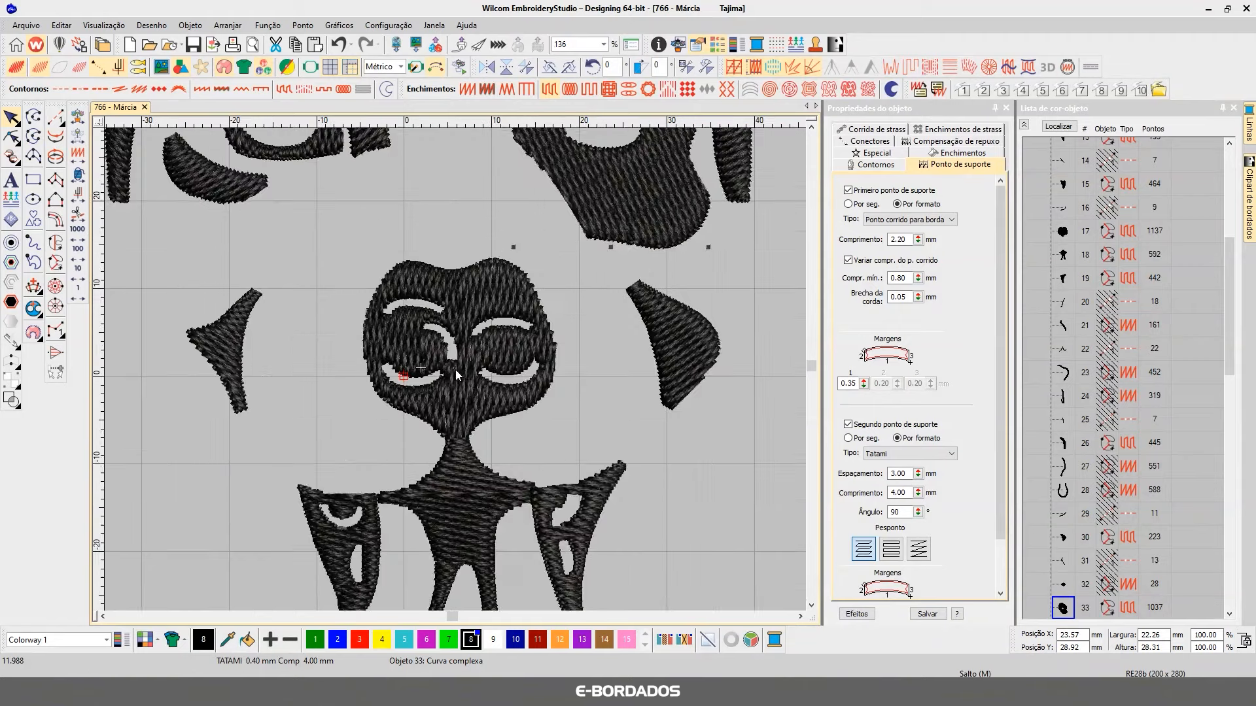
scroll(441, 417, "down", 1)
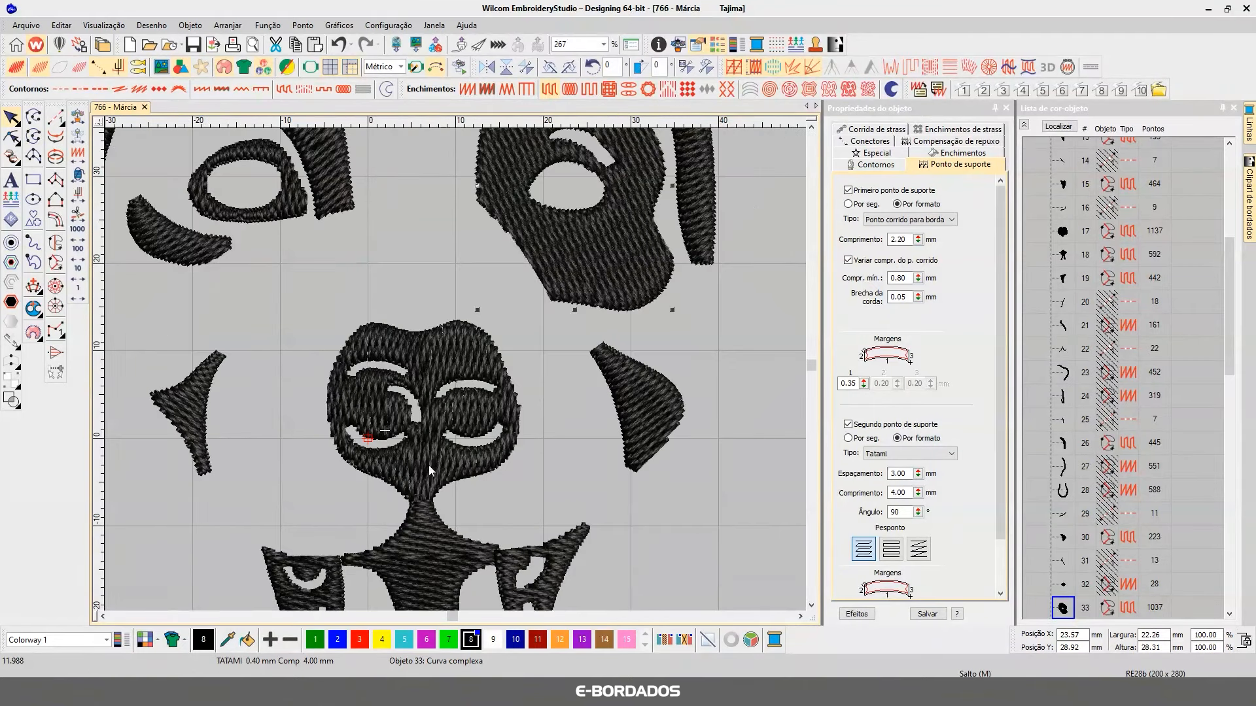
- Convert the oval eye ring fill, object 39, to satin stitch (Ponto cheio)
scroll(383, 308, "down", 1)
scroll(393, 314, "up", 3)
left_click(414, 314)
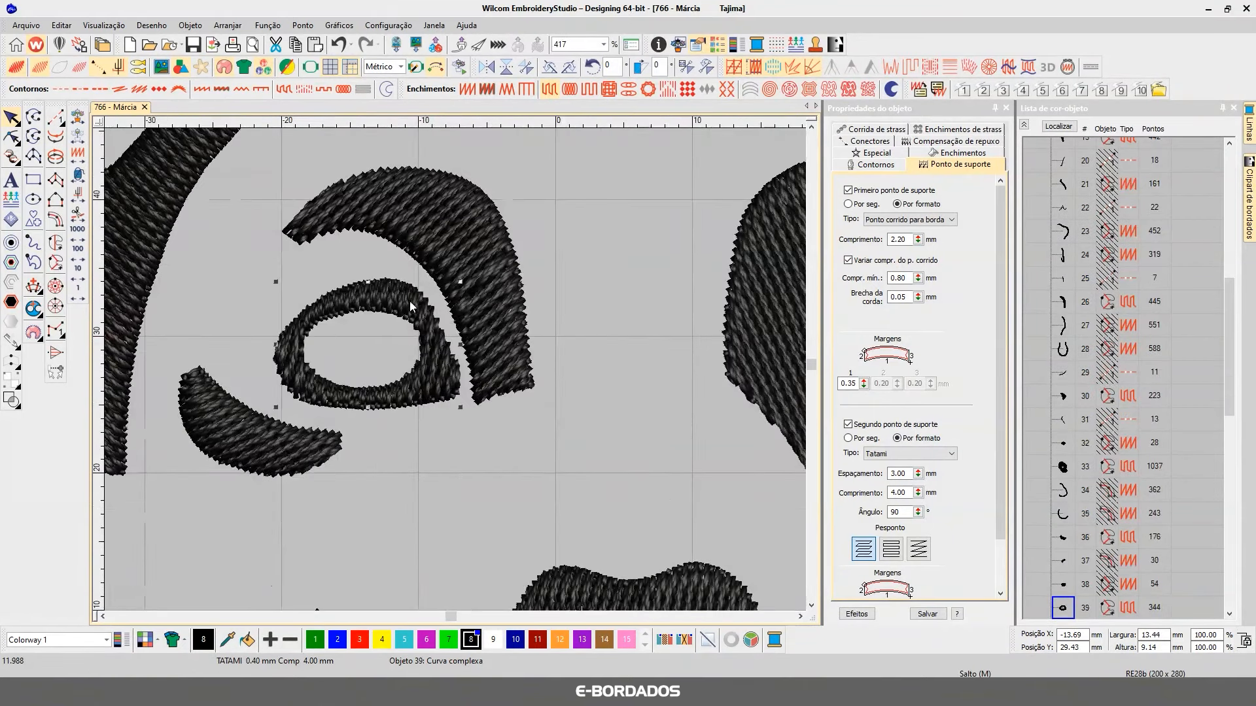
left_click(467, 89)
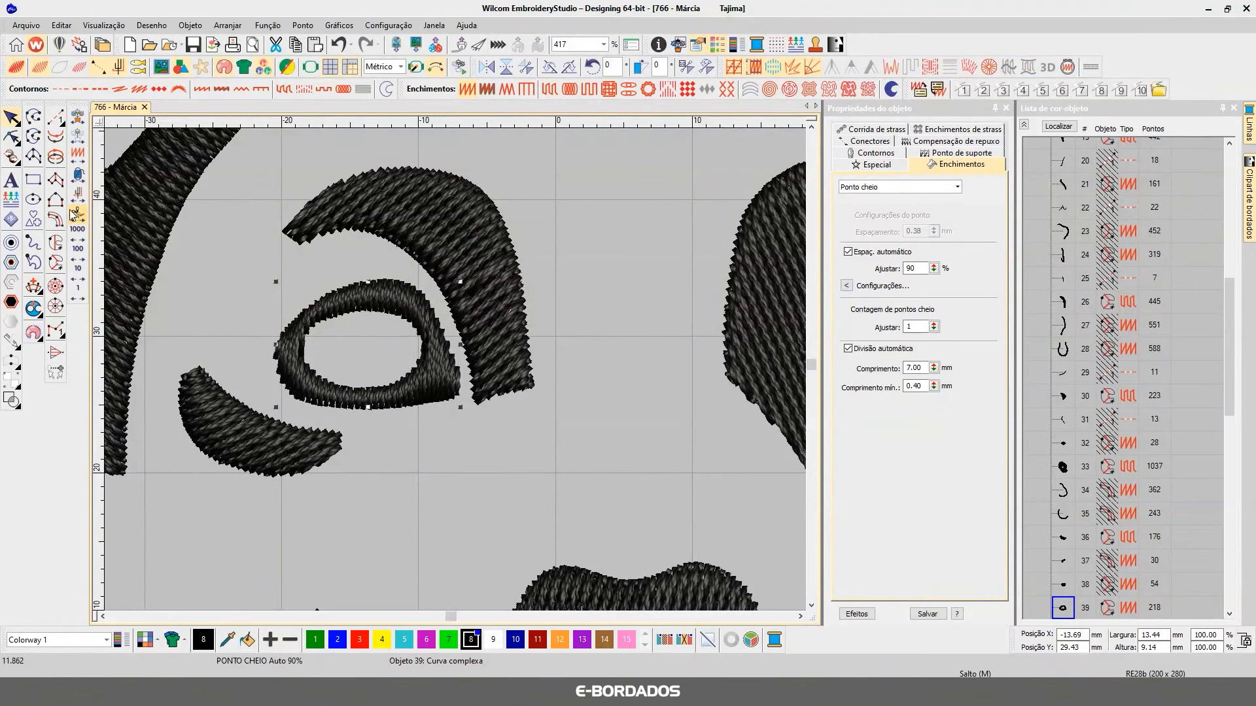
- Add four diagonal stitch angle lines across the corners of the oval eye ring so its satin stitches turn around the opening
left_click(34, 285)
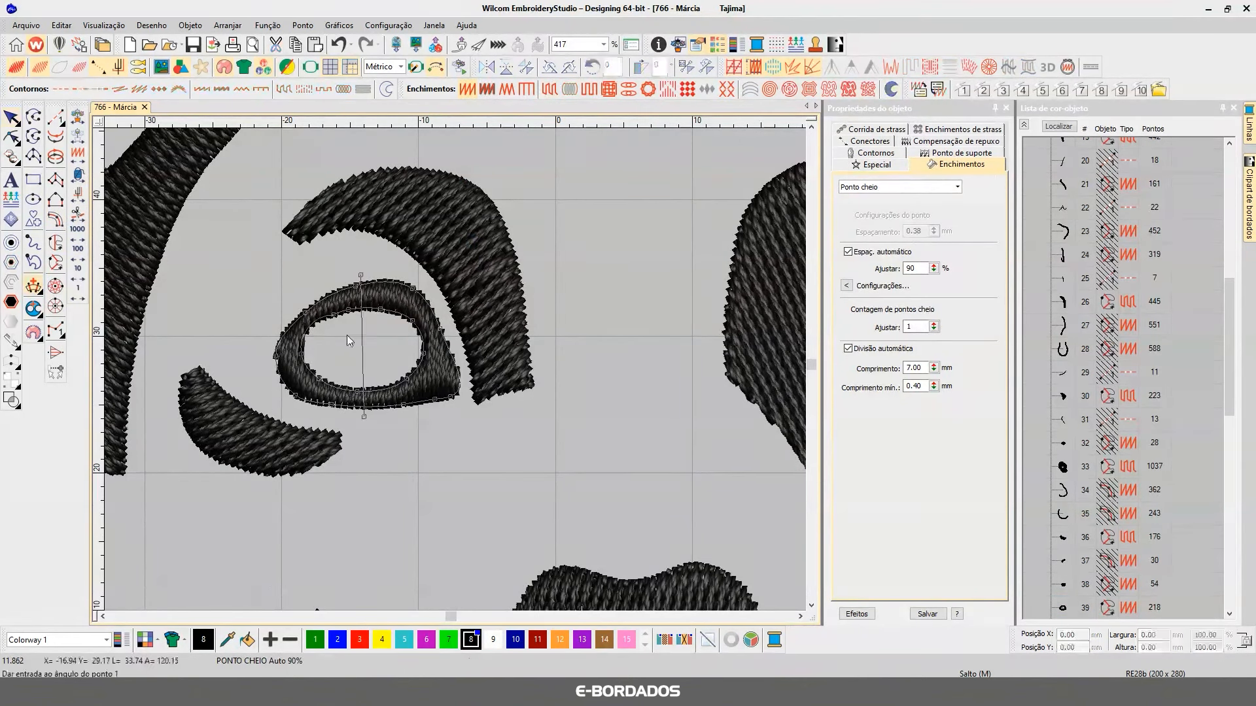
left_click(305, 300)
left_click(327, 324)
left_click(320, 367)
left_click(290, 403)
left_click(398, 373)
left_click(436, 406)
key("Return")
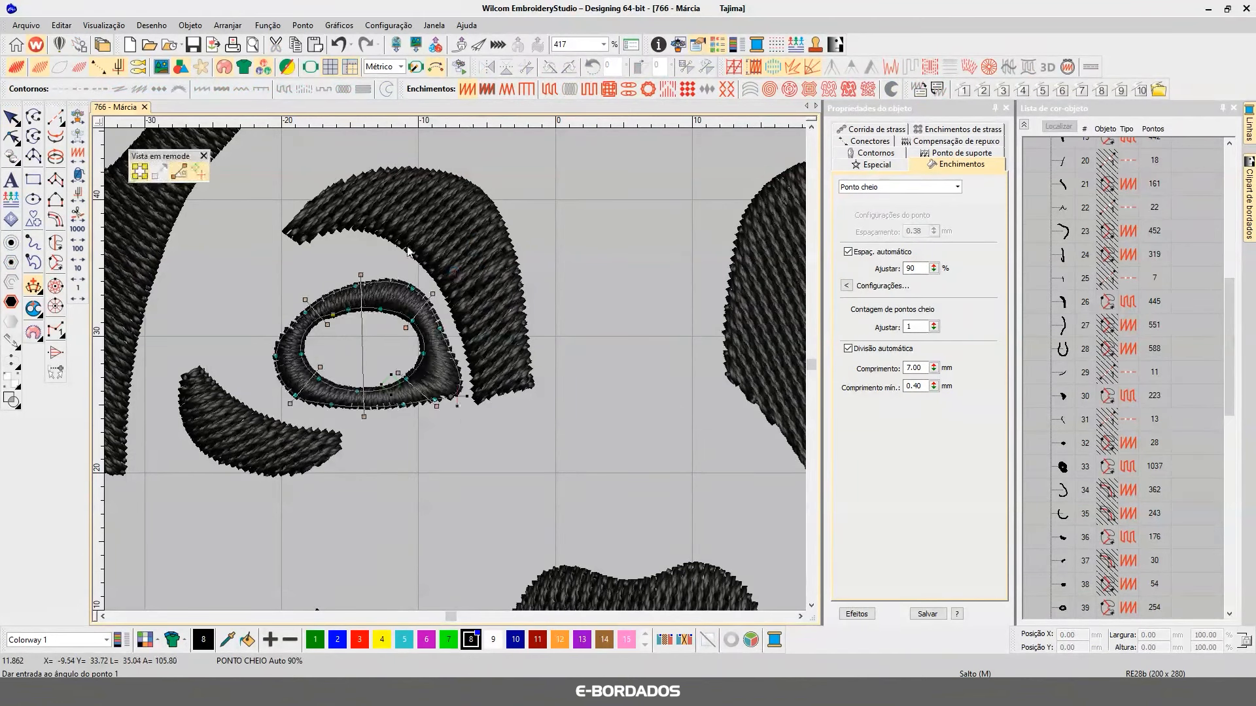
left_click(12, 117)
- Set the eye ring's first underlay type to Zigue-zague and turn off its second underlay
key("t")
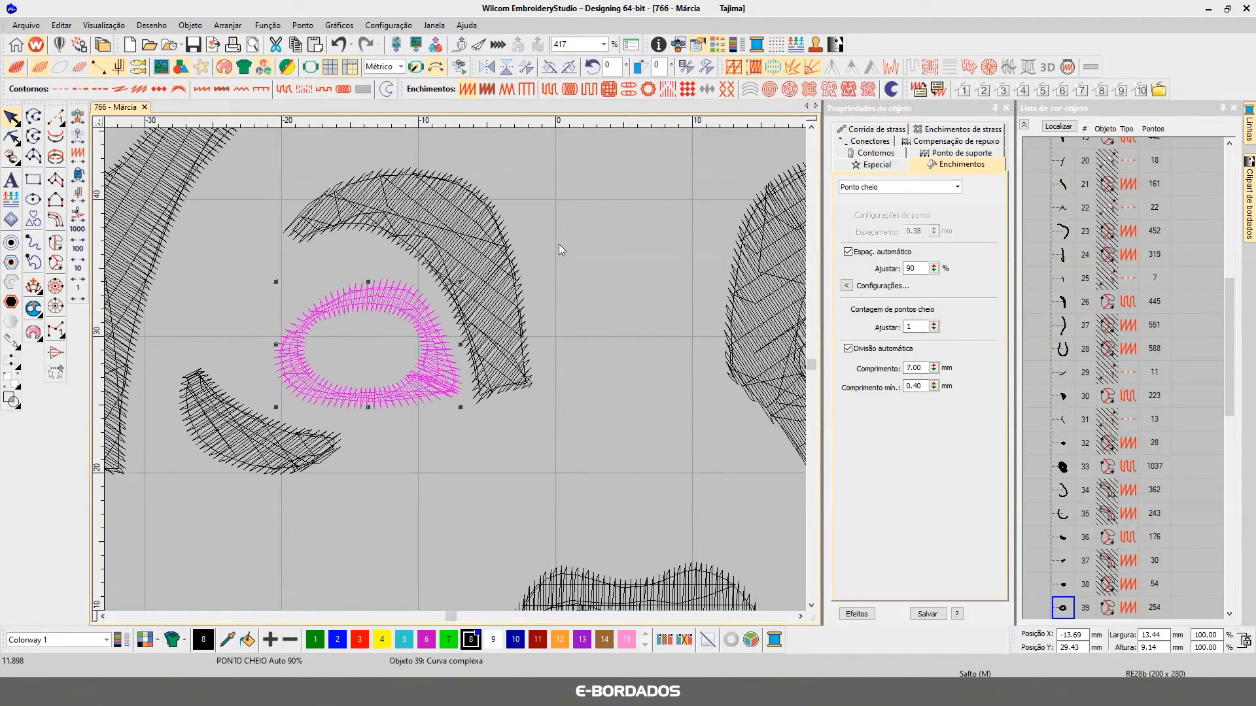
left_click(930, 155)
left_click(893, 221)
left_click(891, 233)
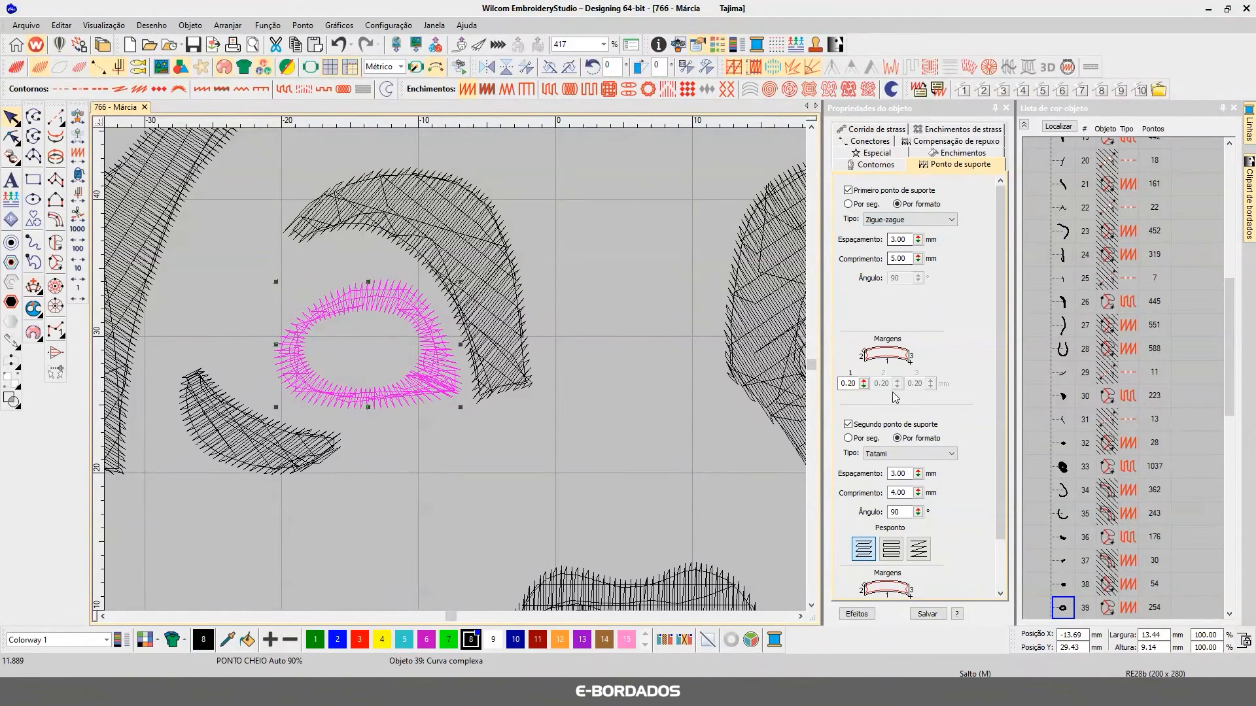
left_click(849, 424)
left_click(583, 263)
- Unhide the hidden objects and display the whole dog-head design in the realistic thread view
key("t")
scroll(522, 379, "down", 1)
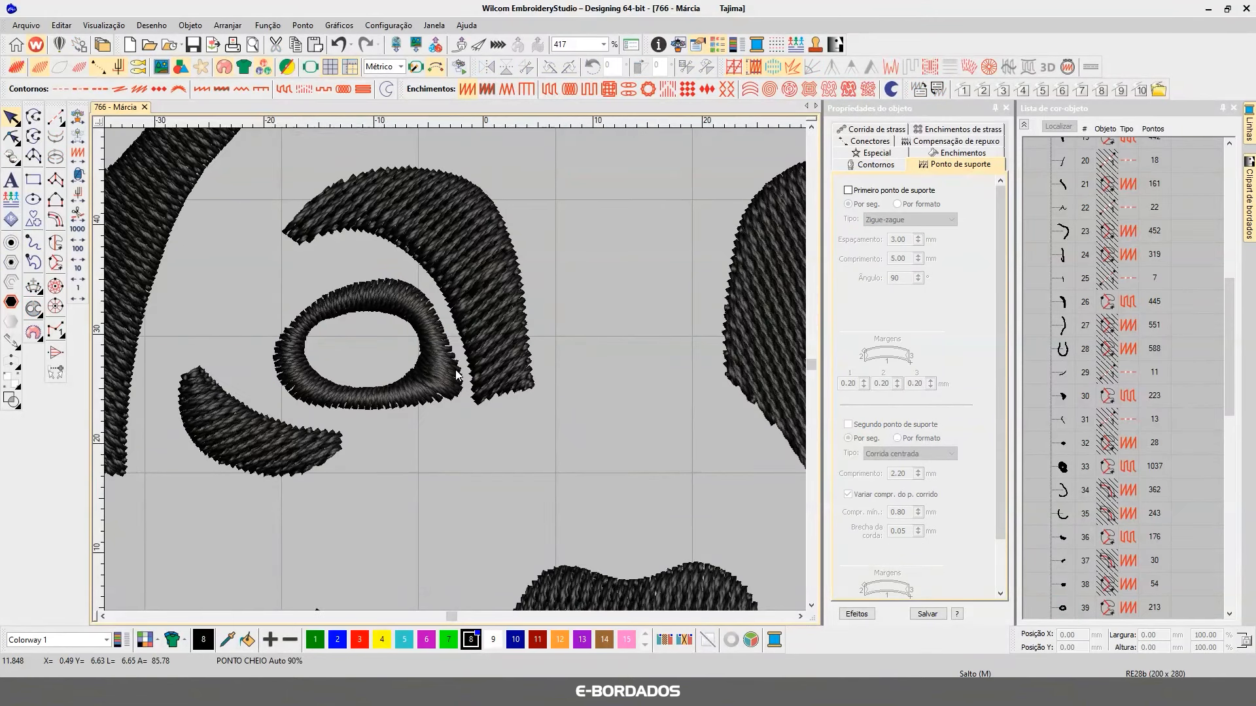
scroll(456, 374, "down", 3)
key("ctrl+shift+h")
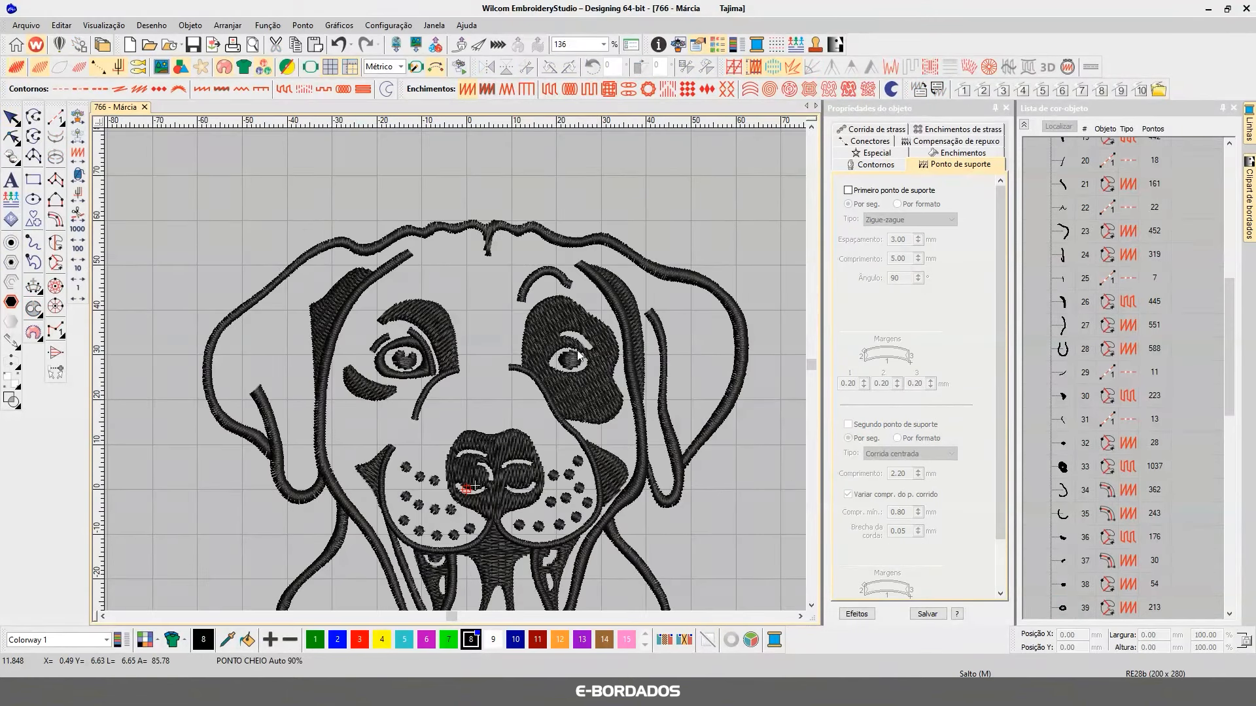
key("0")
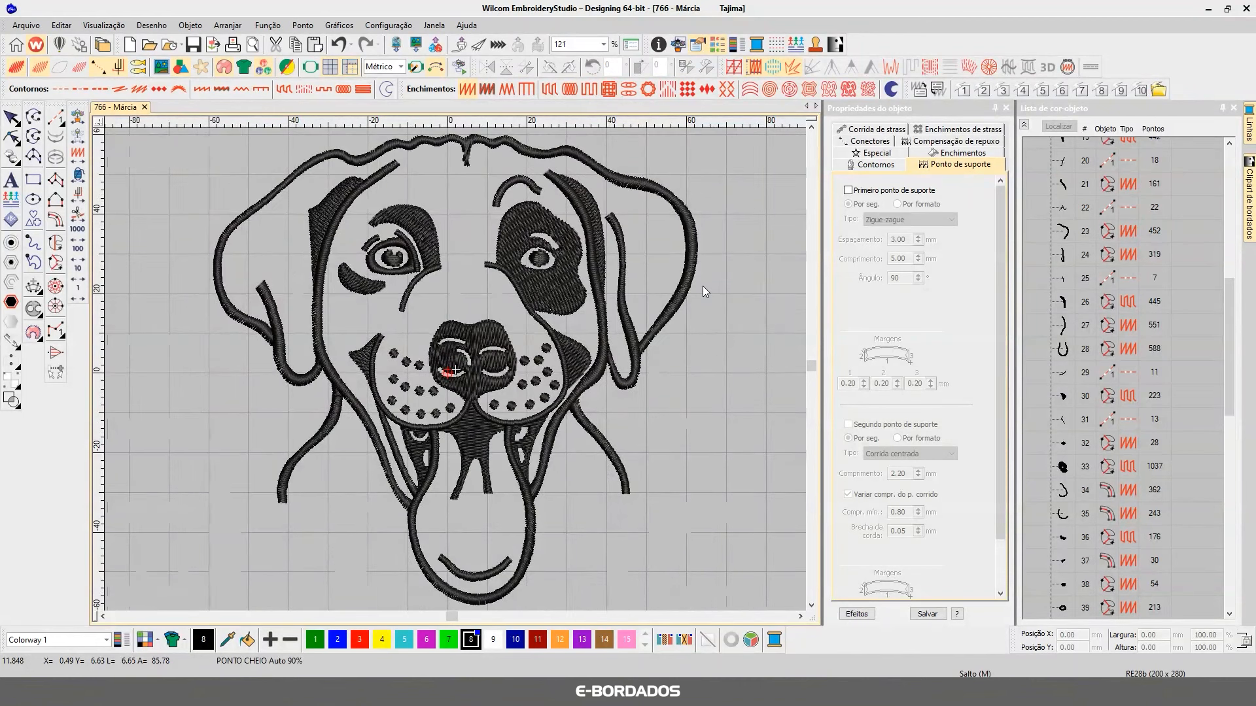